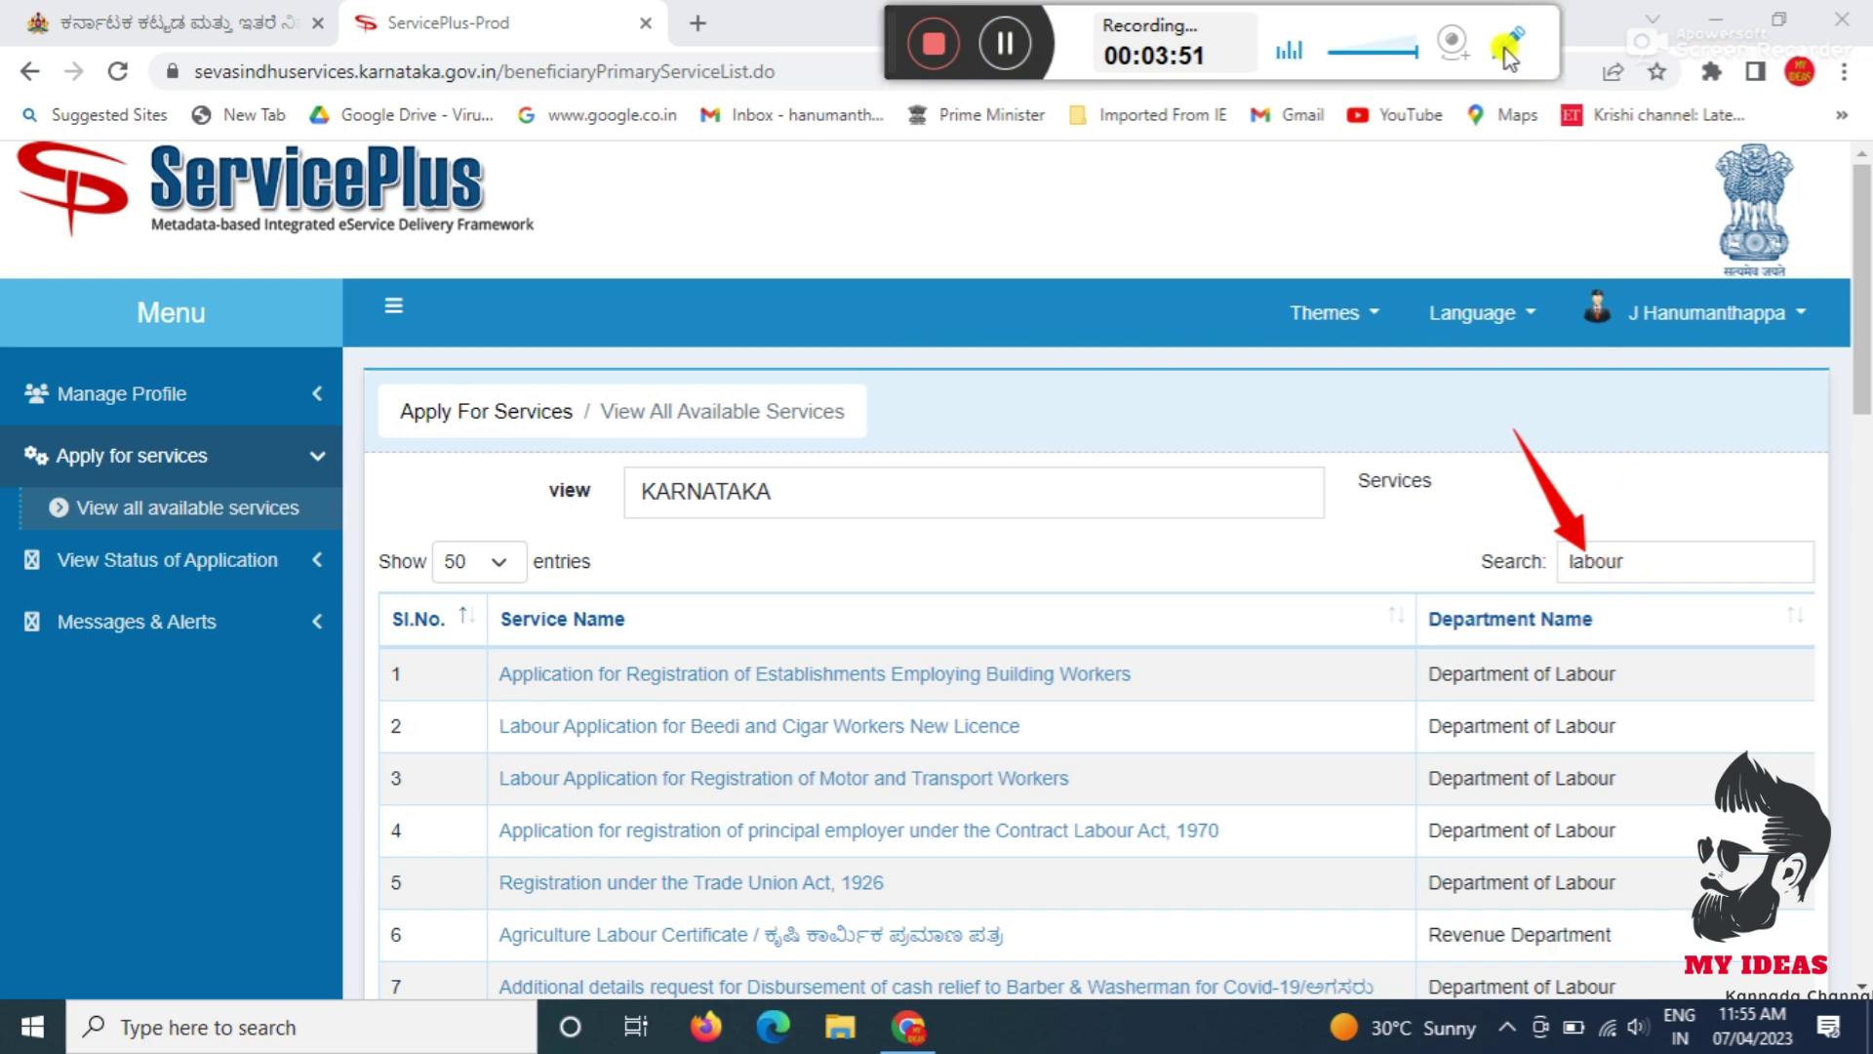
# Step: Find the Application for Medical Assistance in the labour service results and open it
pyautogui.scroll(-10, 1278, 434)
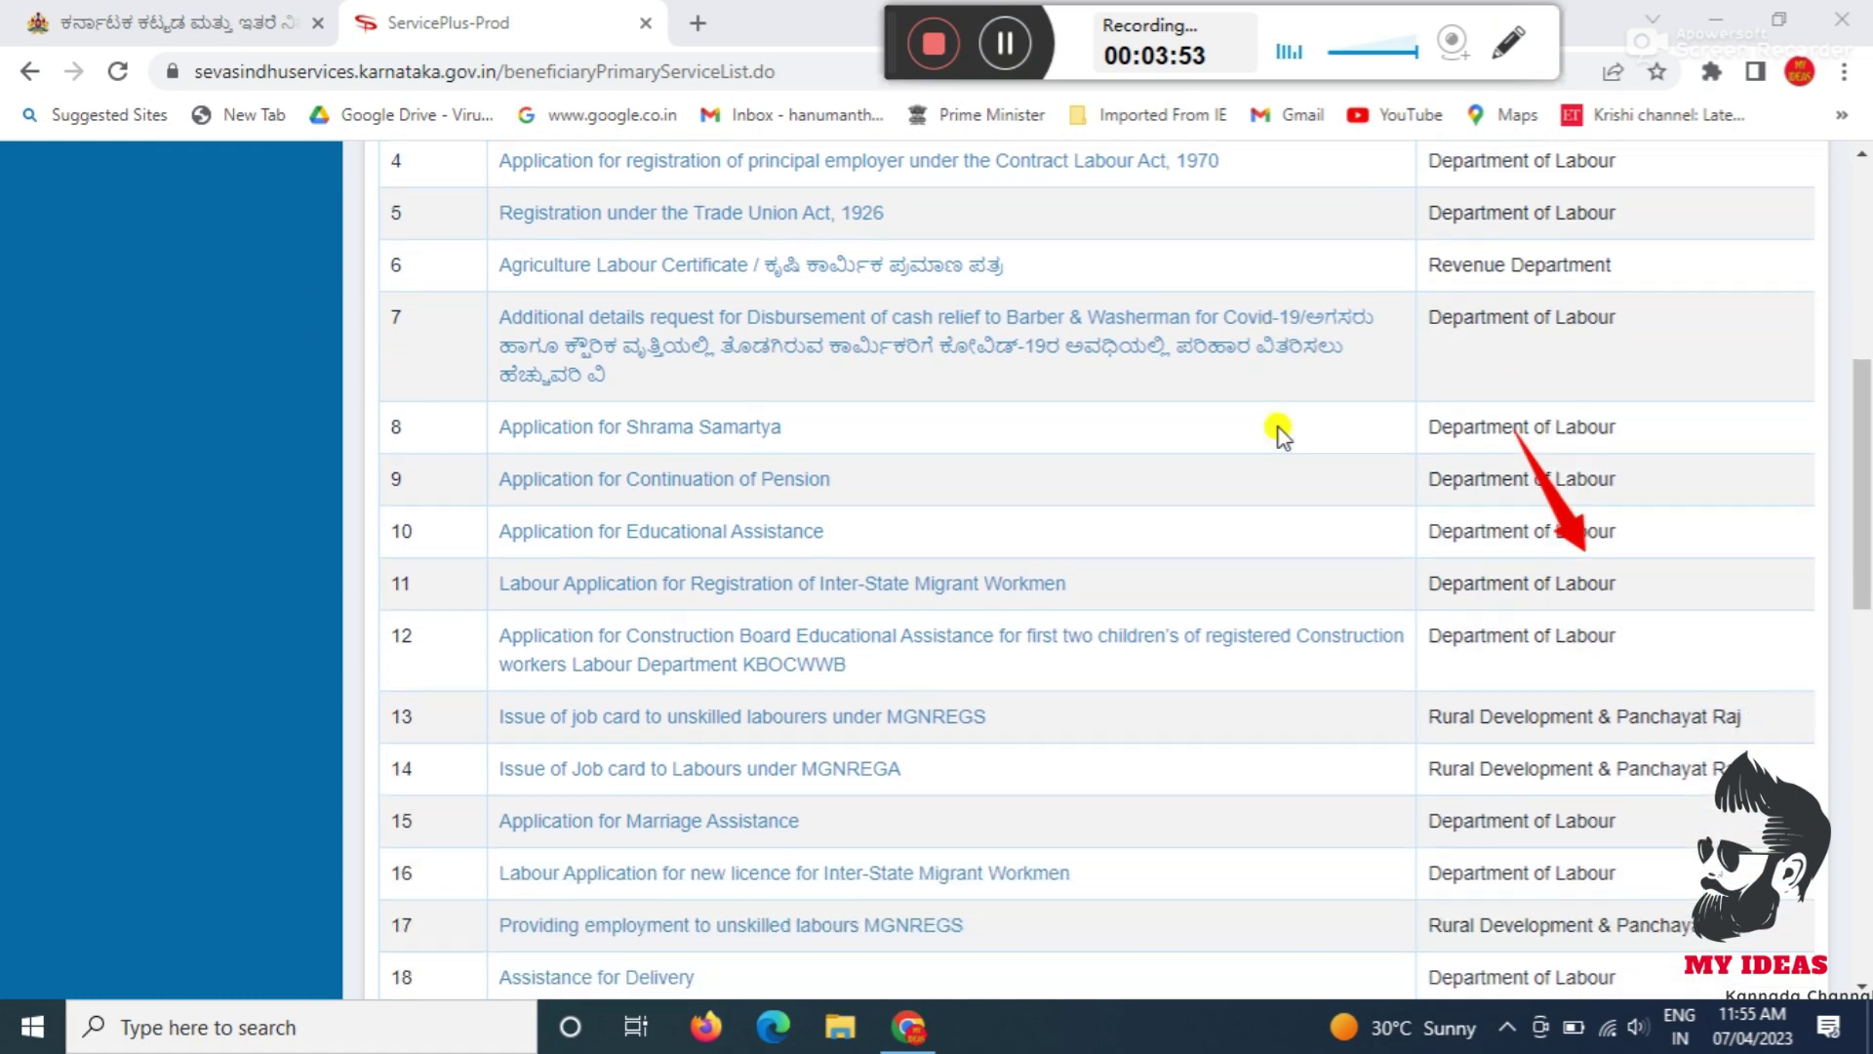
pyautogui.scroll(-4, 1278, 439)
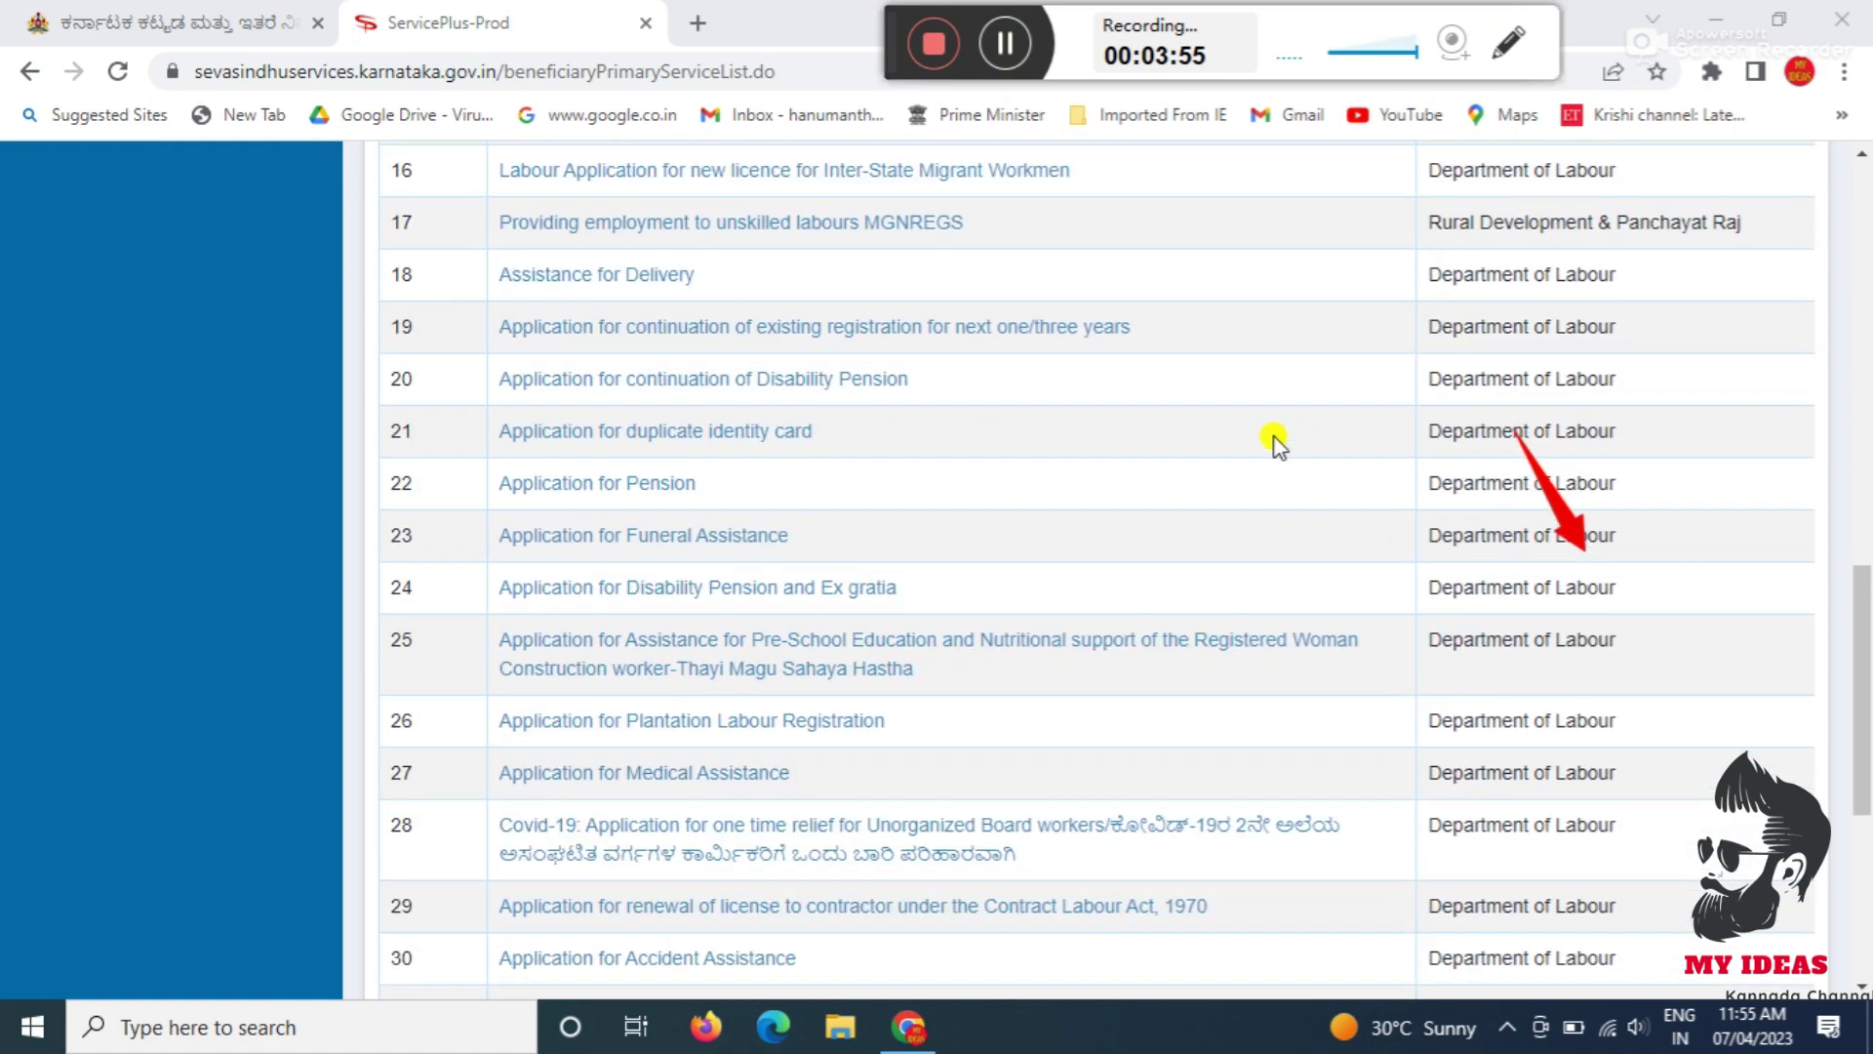
pyautogui.moveTo(1025, 723); pyautogui.dragTo(1007, 766)
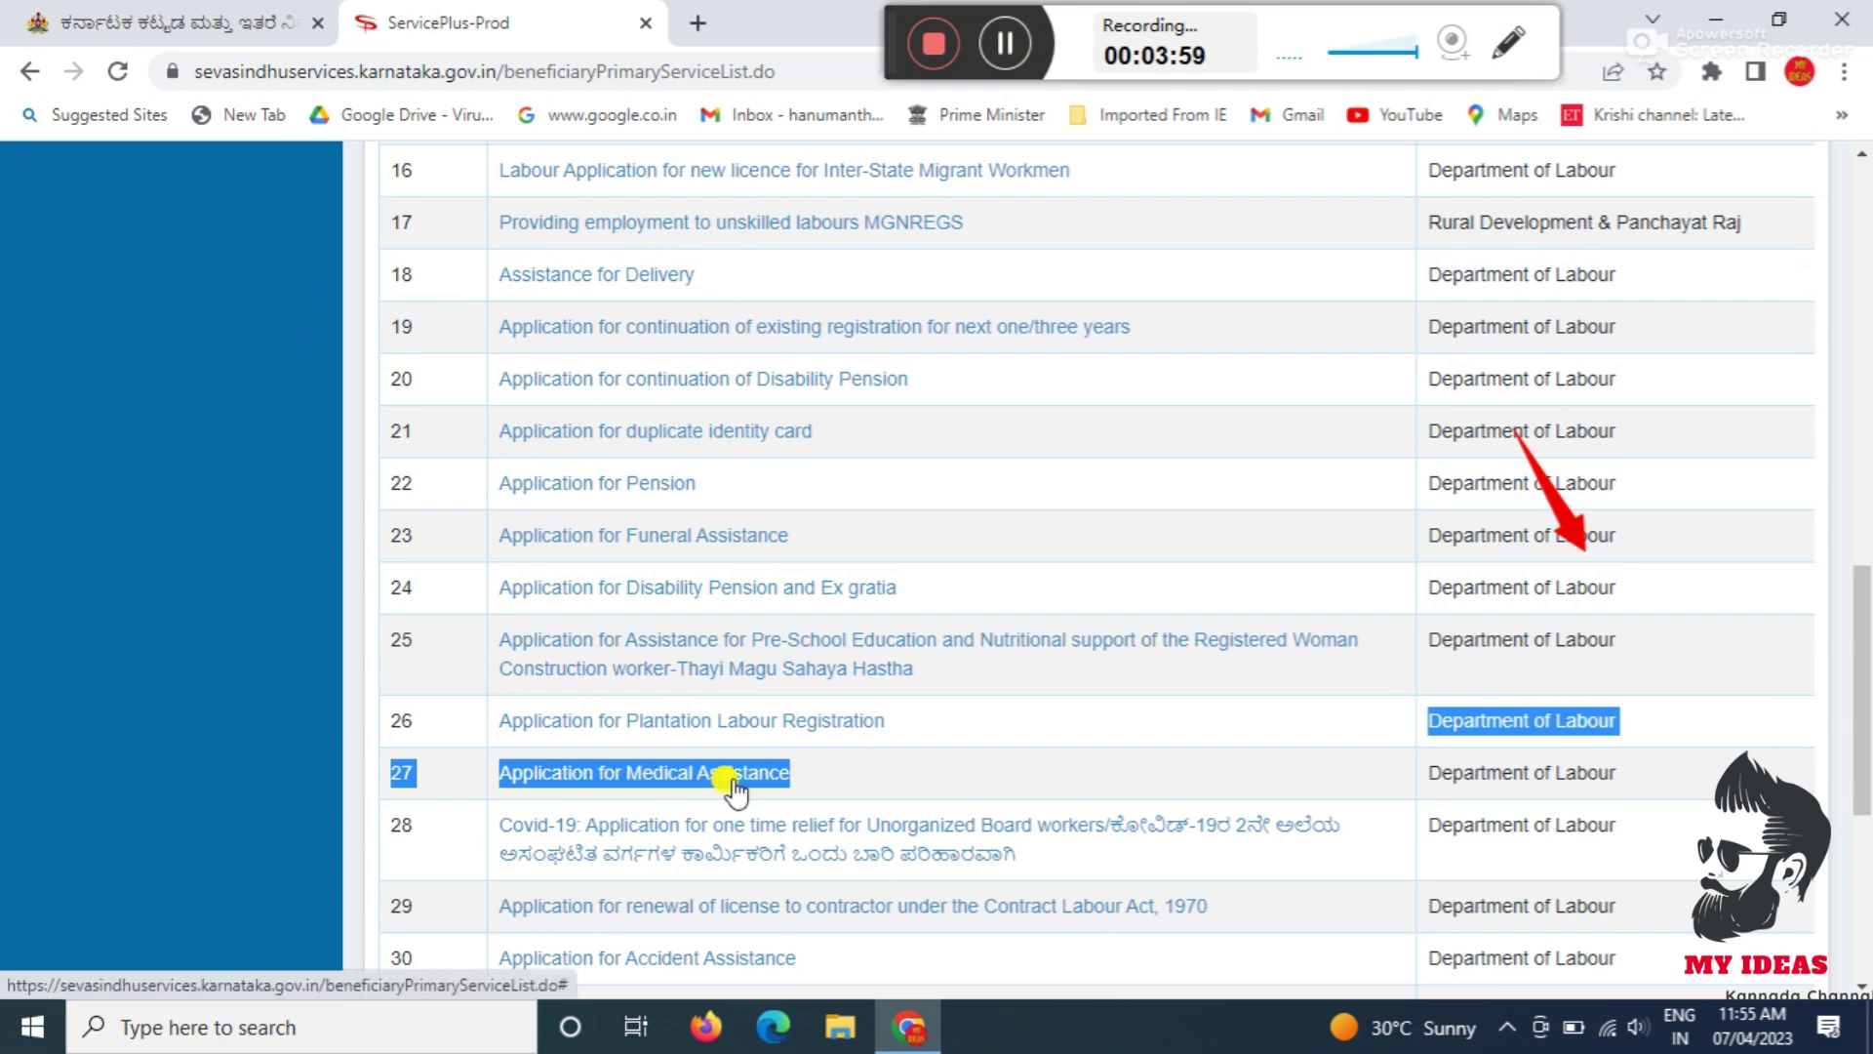
pyautogui.click(1508, 43)
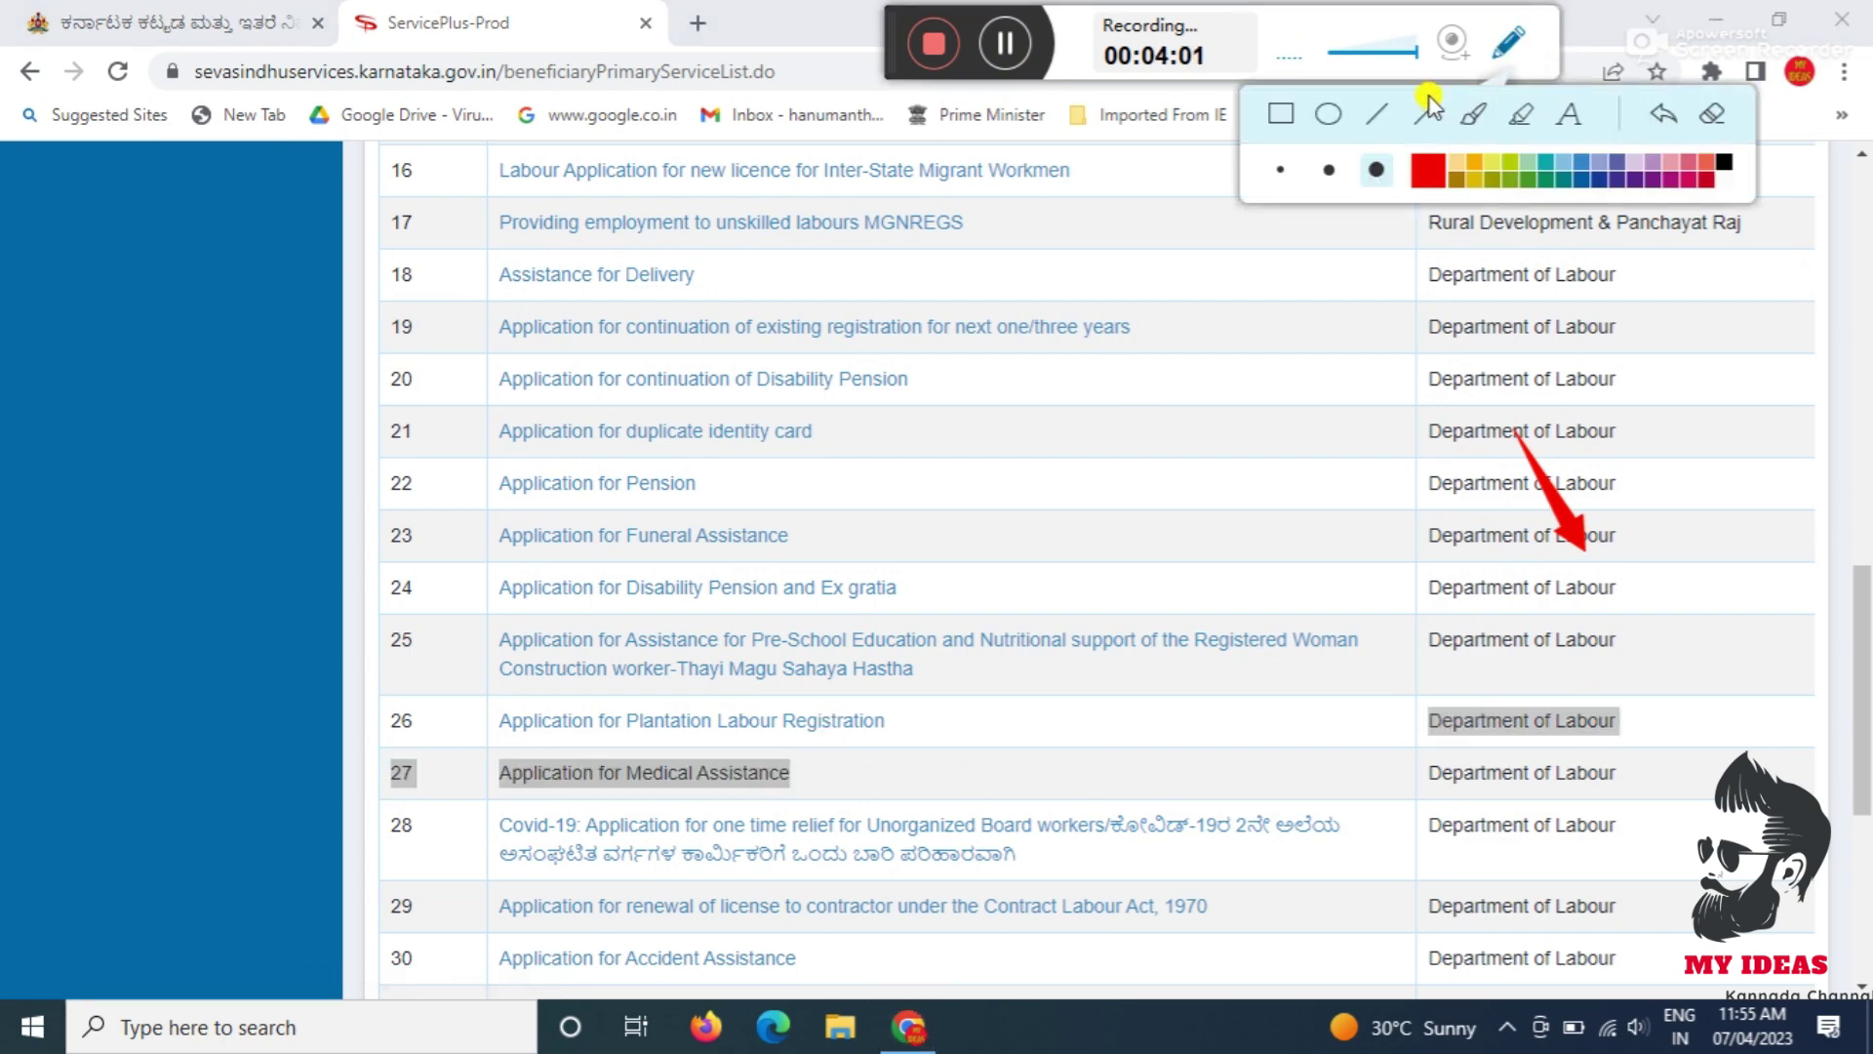
pyautogui.moveTo(1019, 719); pyautogui.dragTo(816, 781)
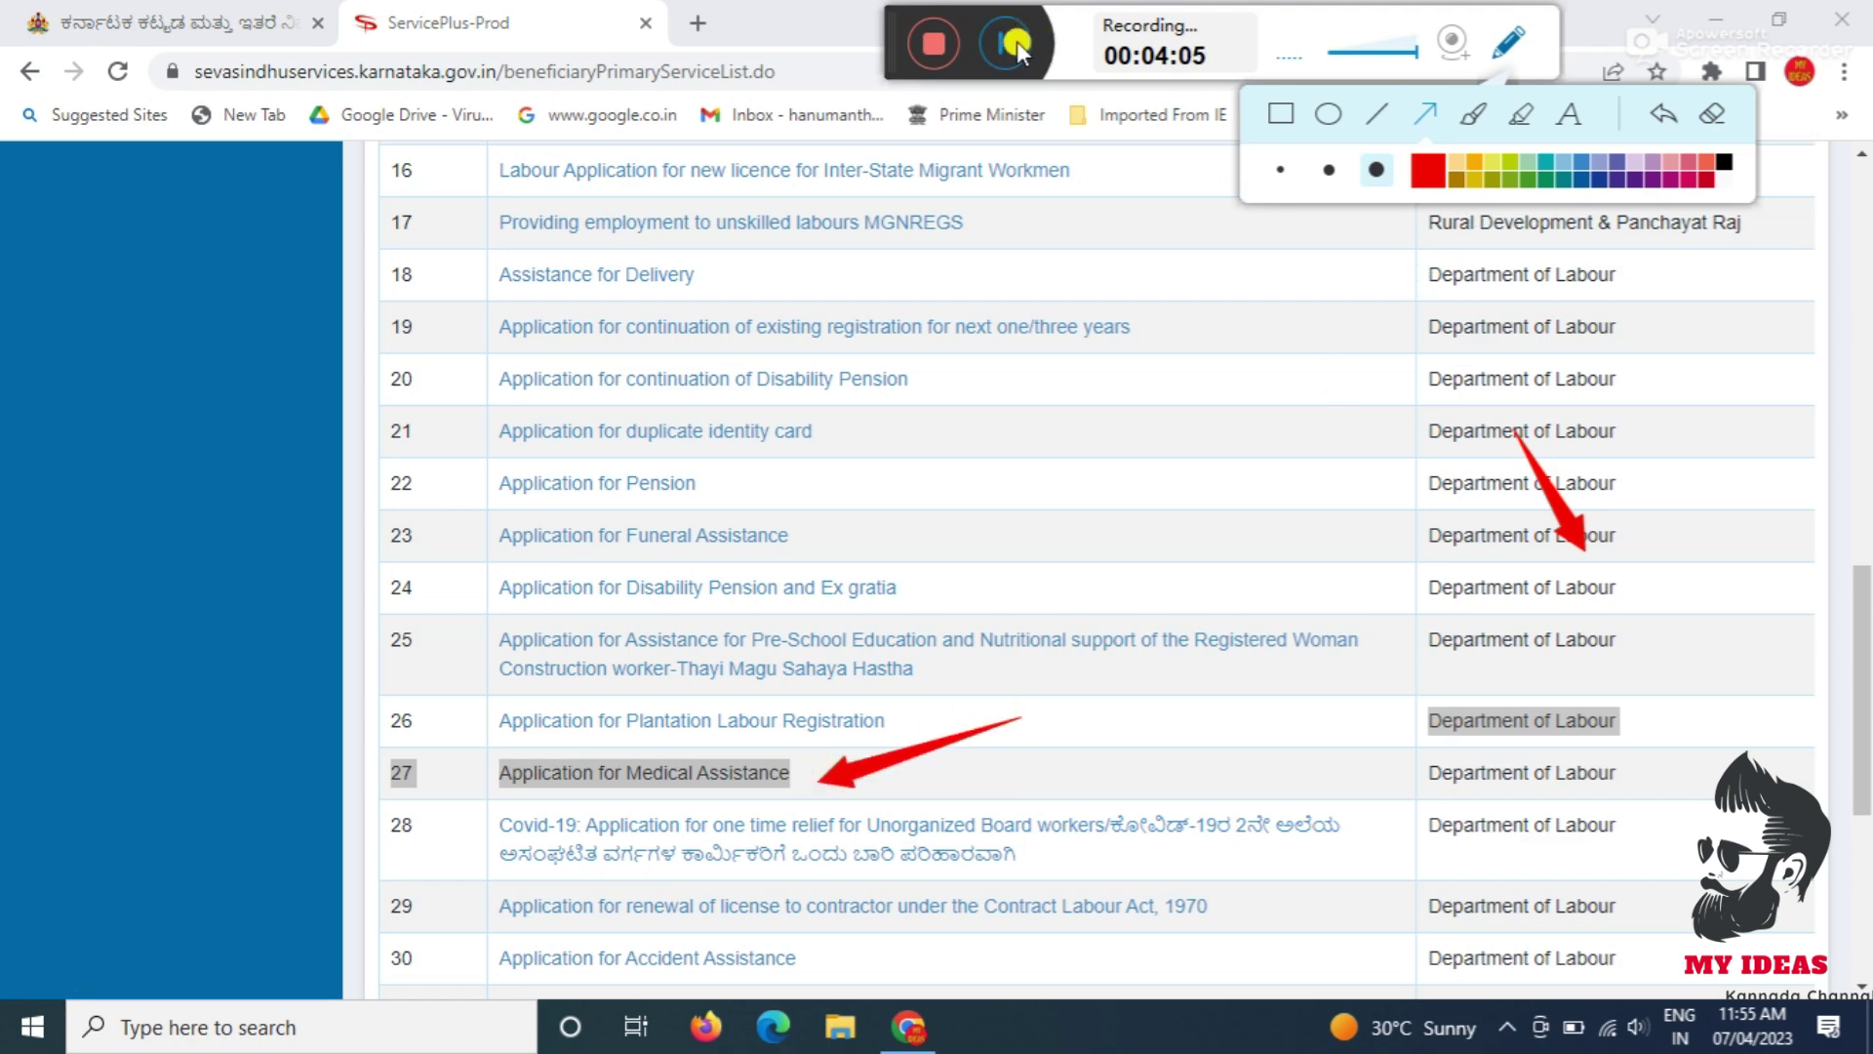
pyautogui.click(1005, 43)
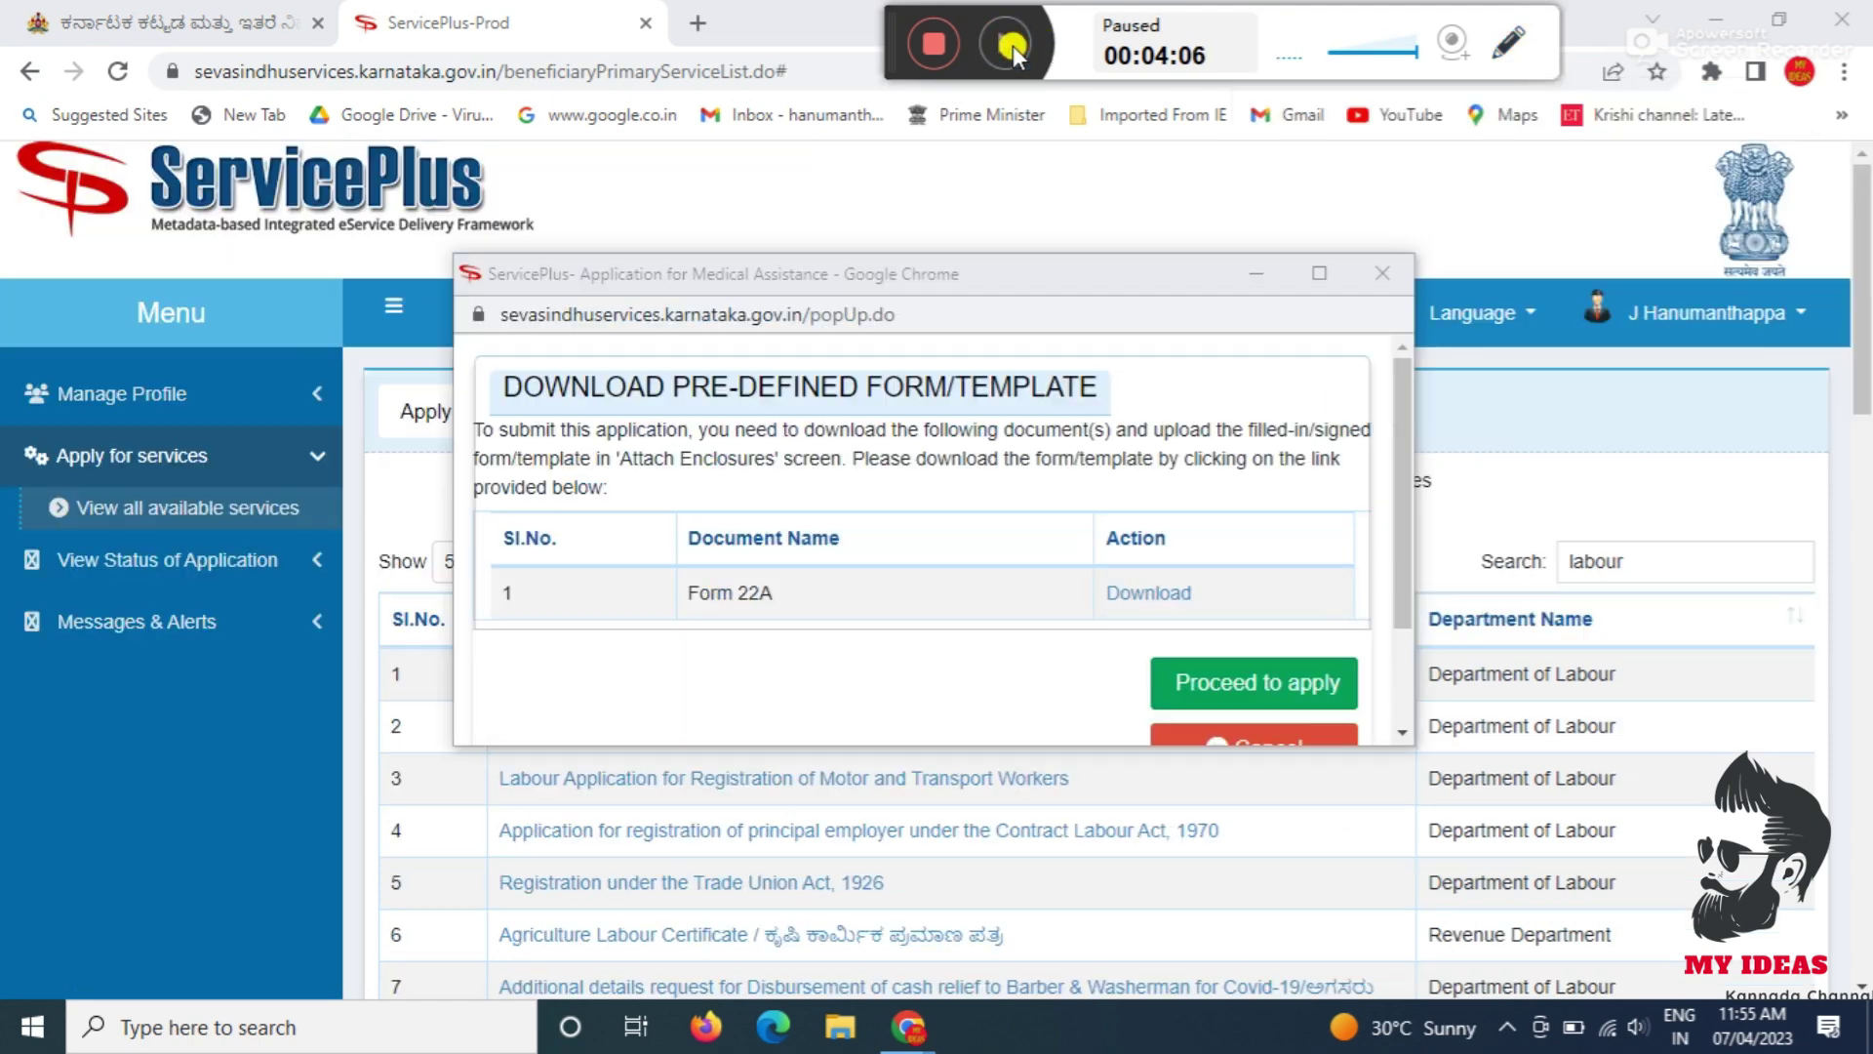
pyautogui.click(1013, 45)
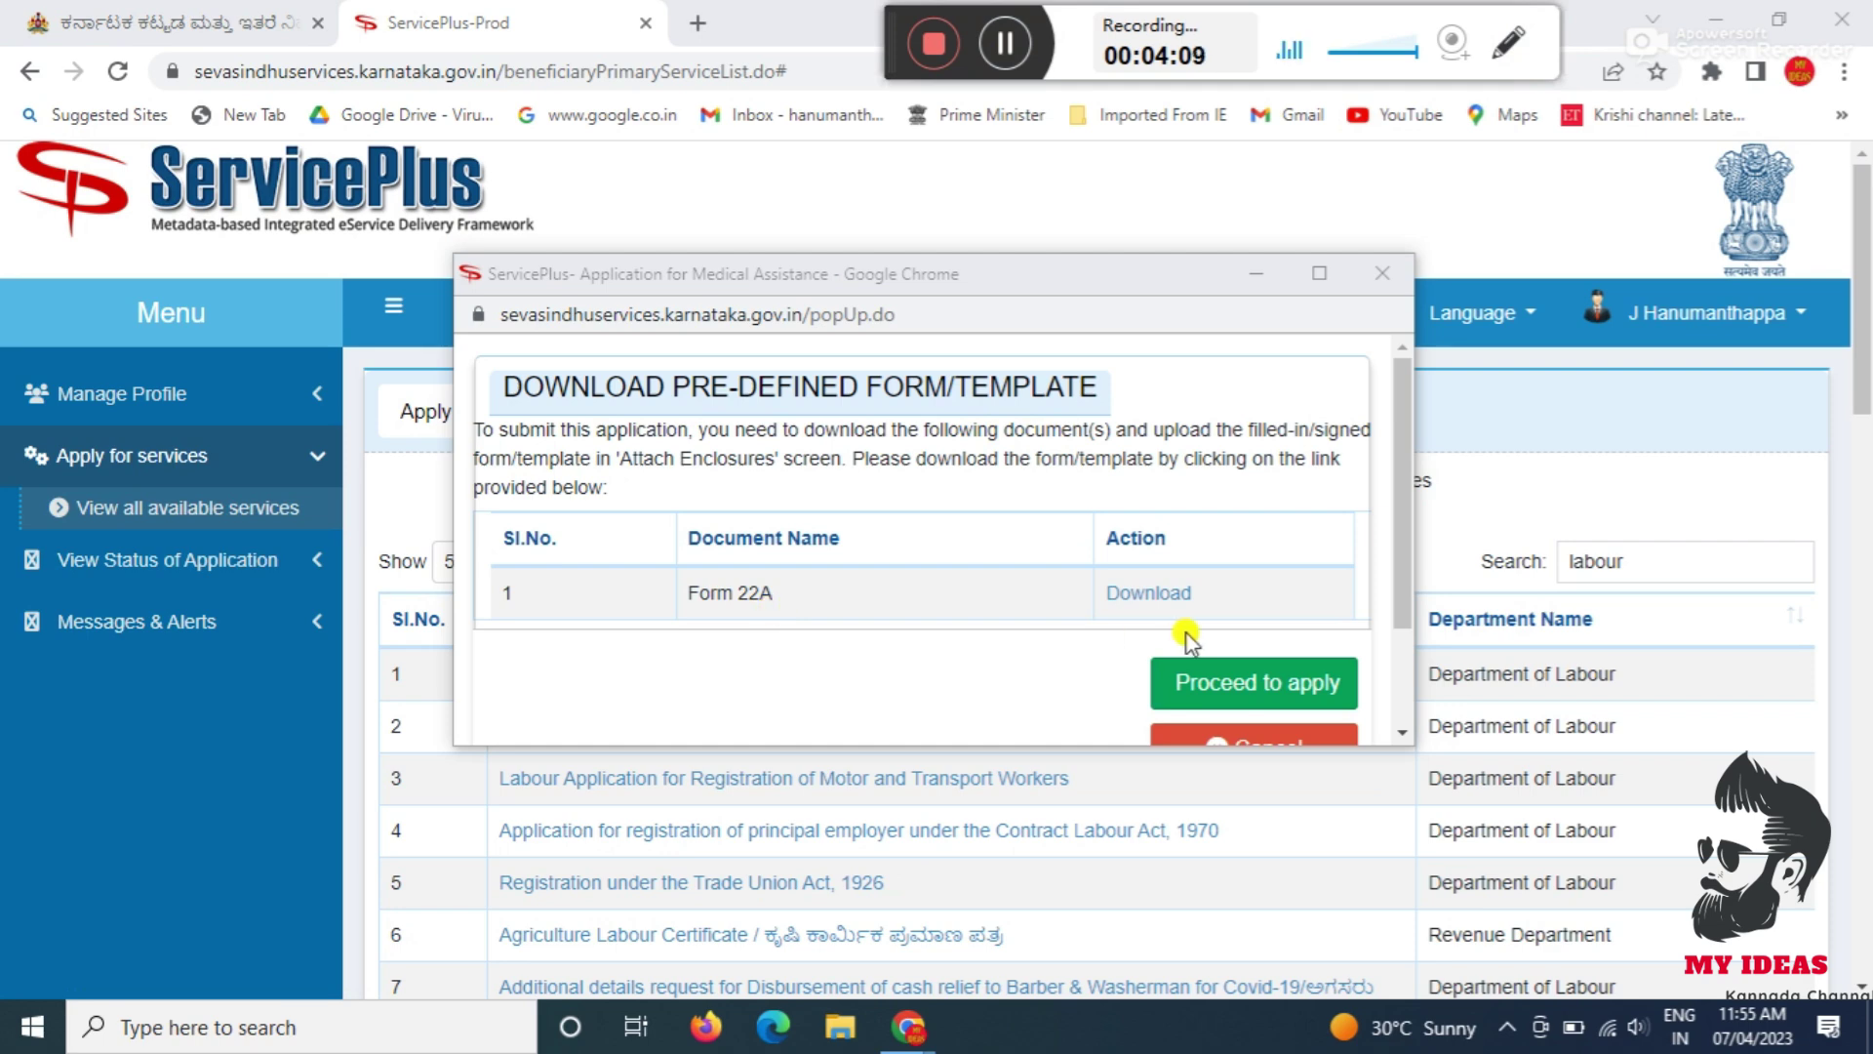
# Step: Download the Form 22A template and review both pages of the PDF
pyautogui.click(1169, 597)
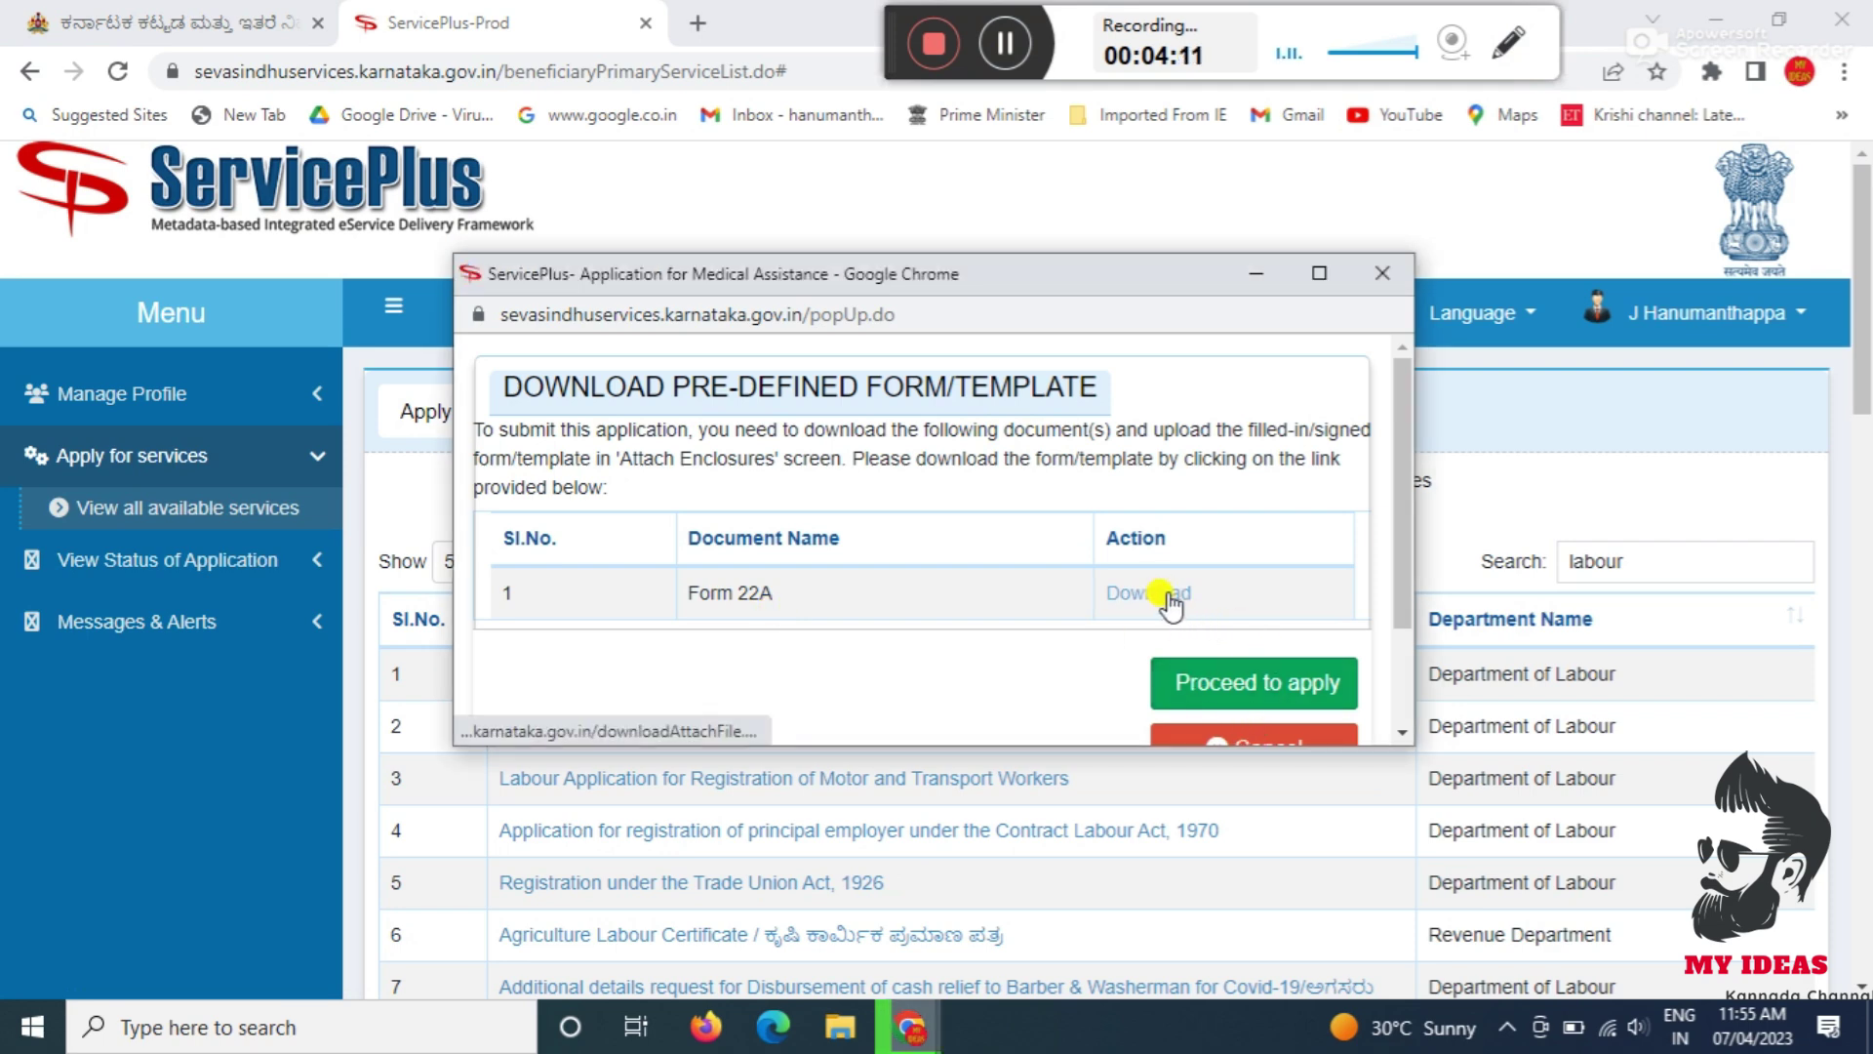
pyautogui.click(564, 717)
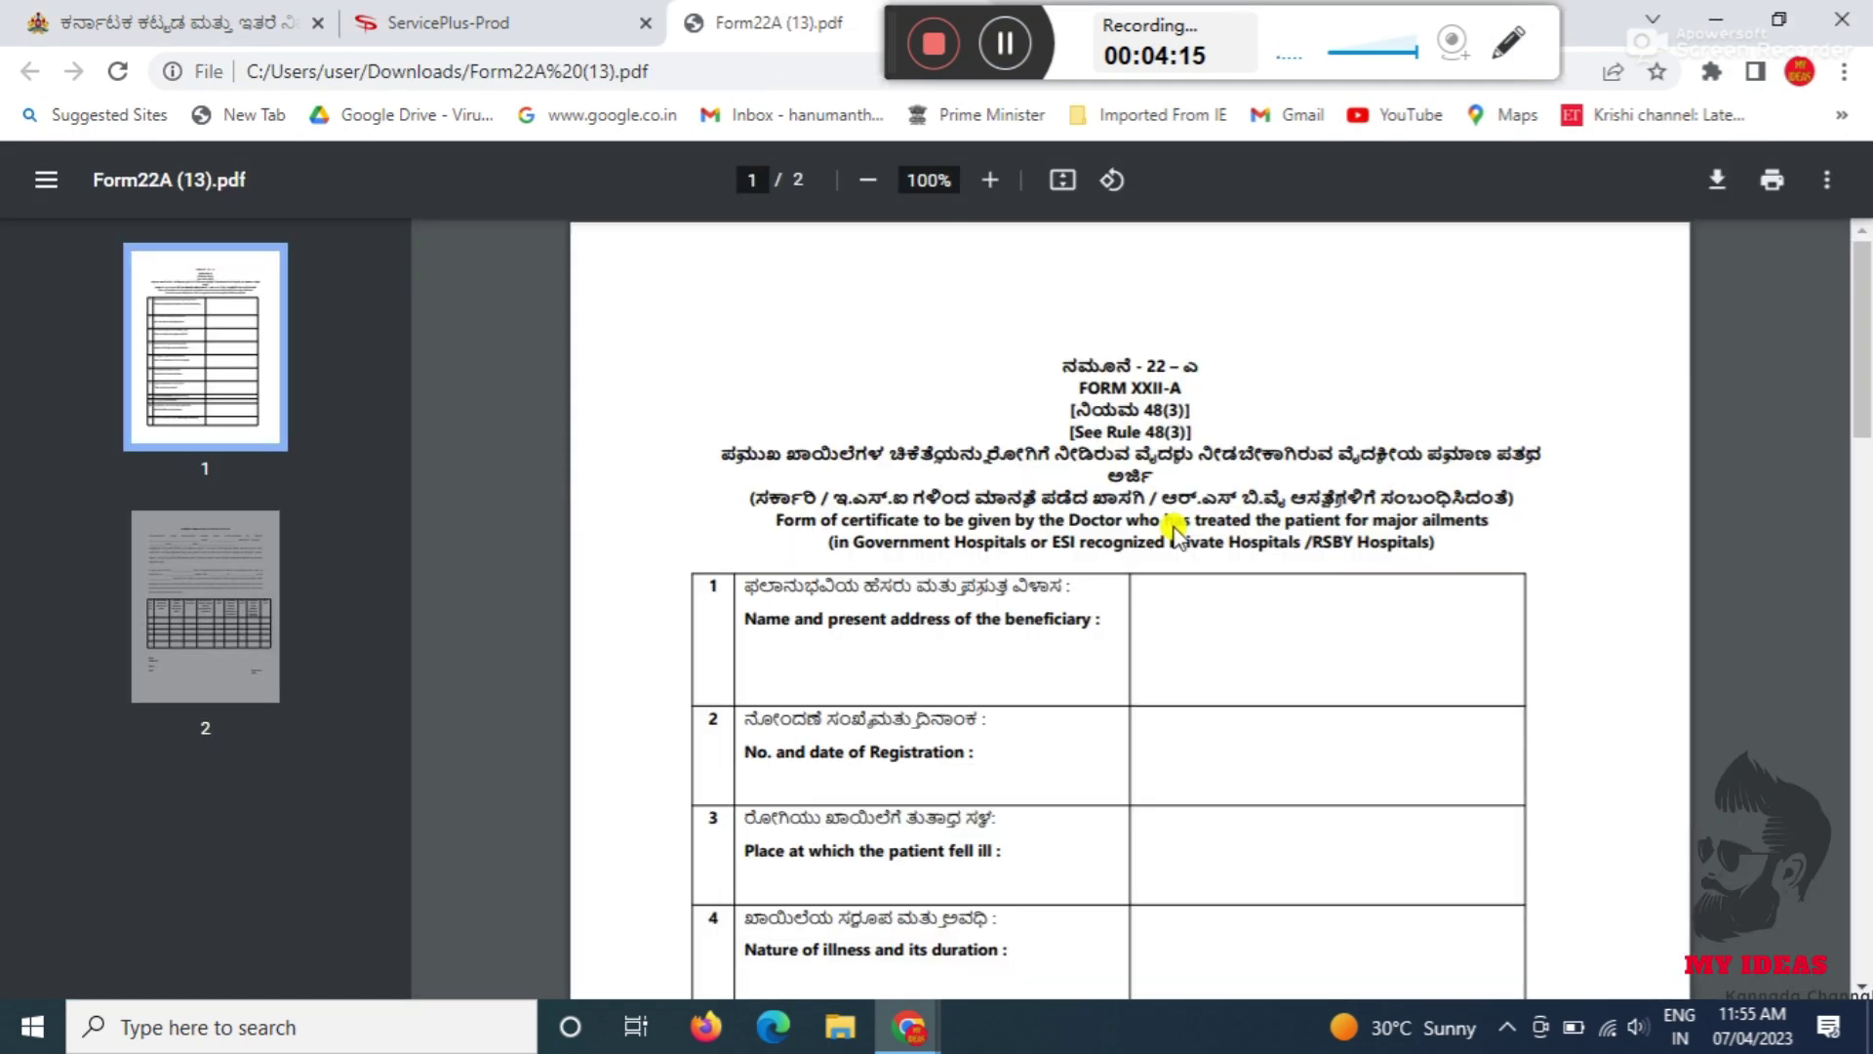
pyautogui.scroll(-15, 1369, 576)
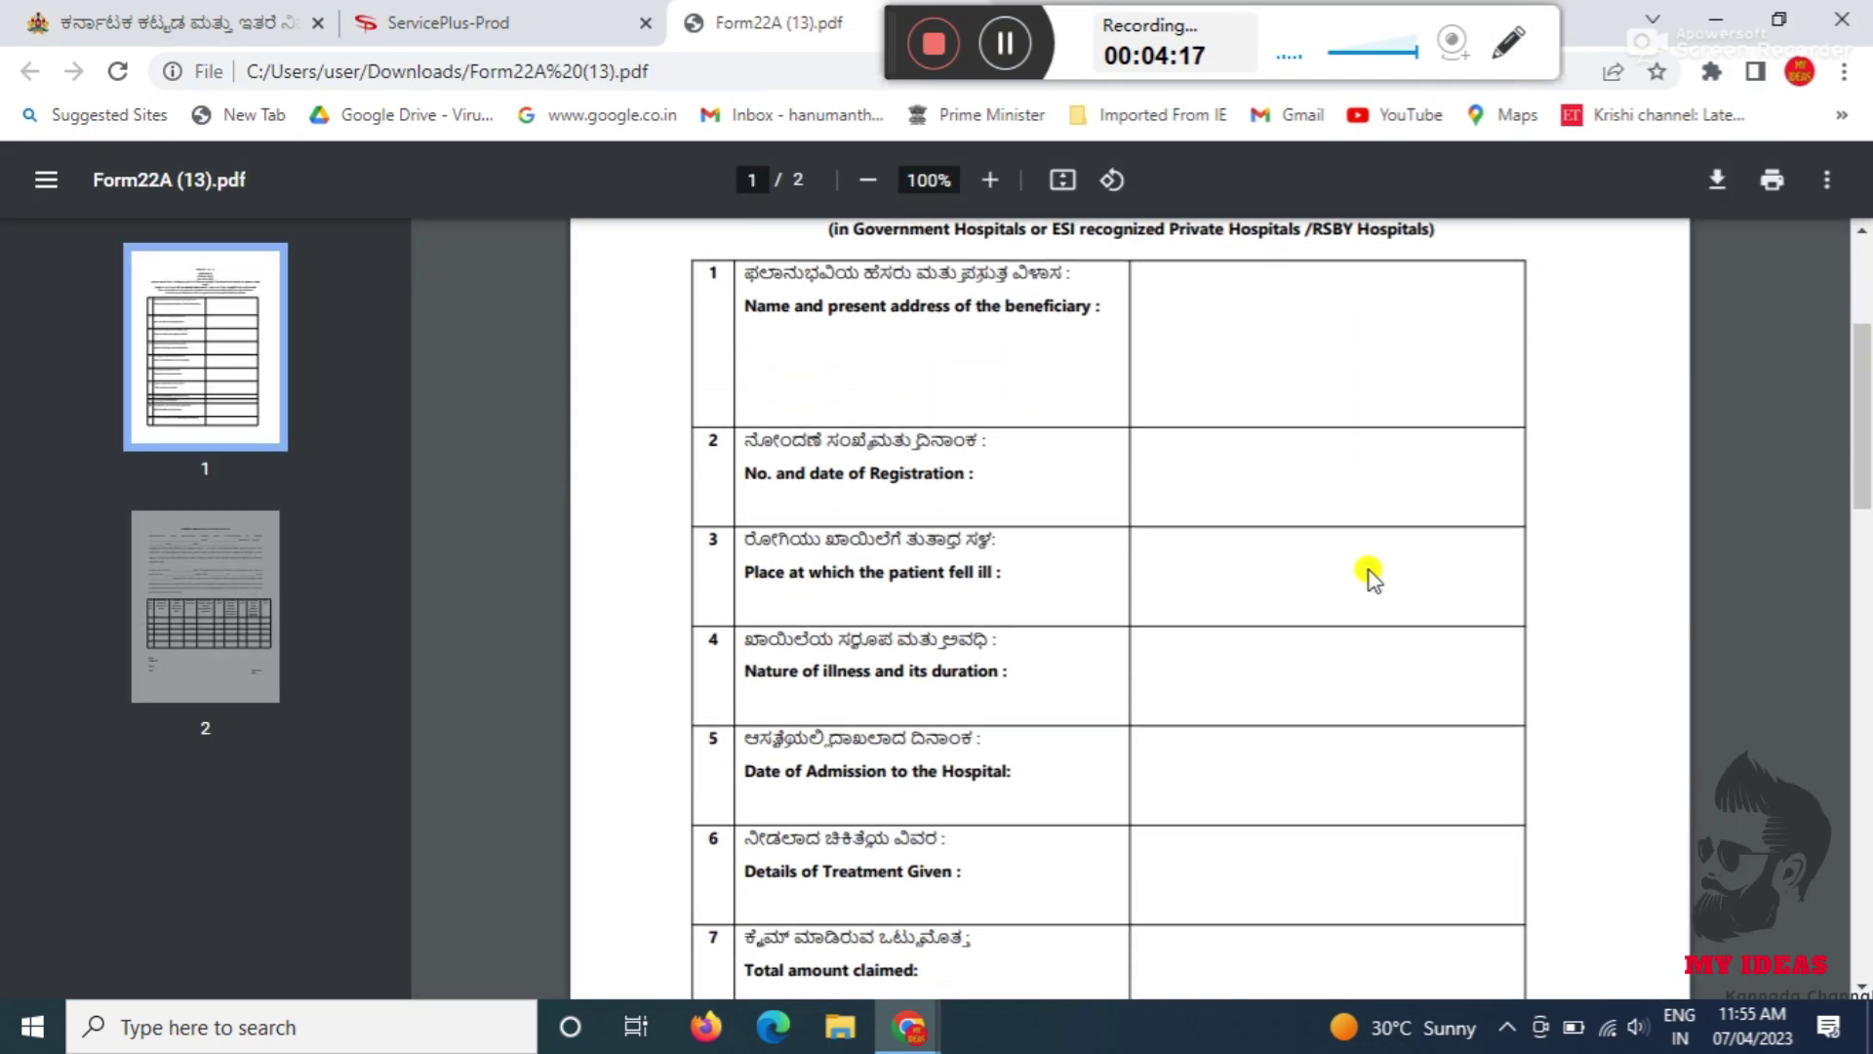
pyautogui.scroll(-8, 1369, 576)
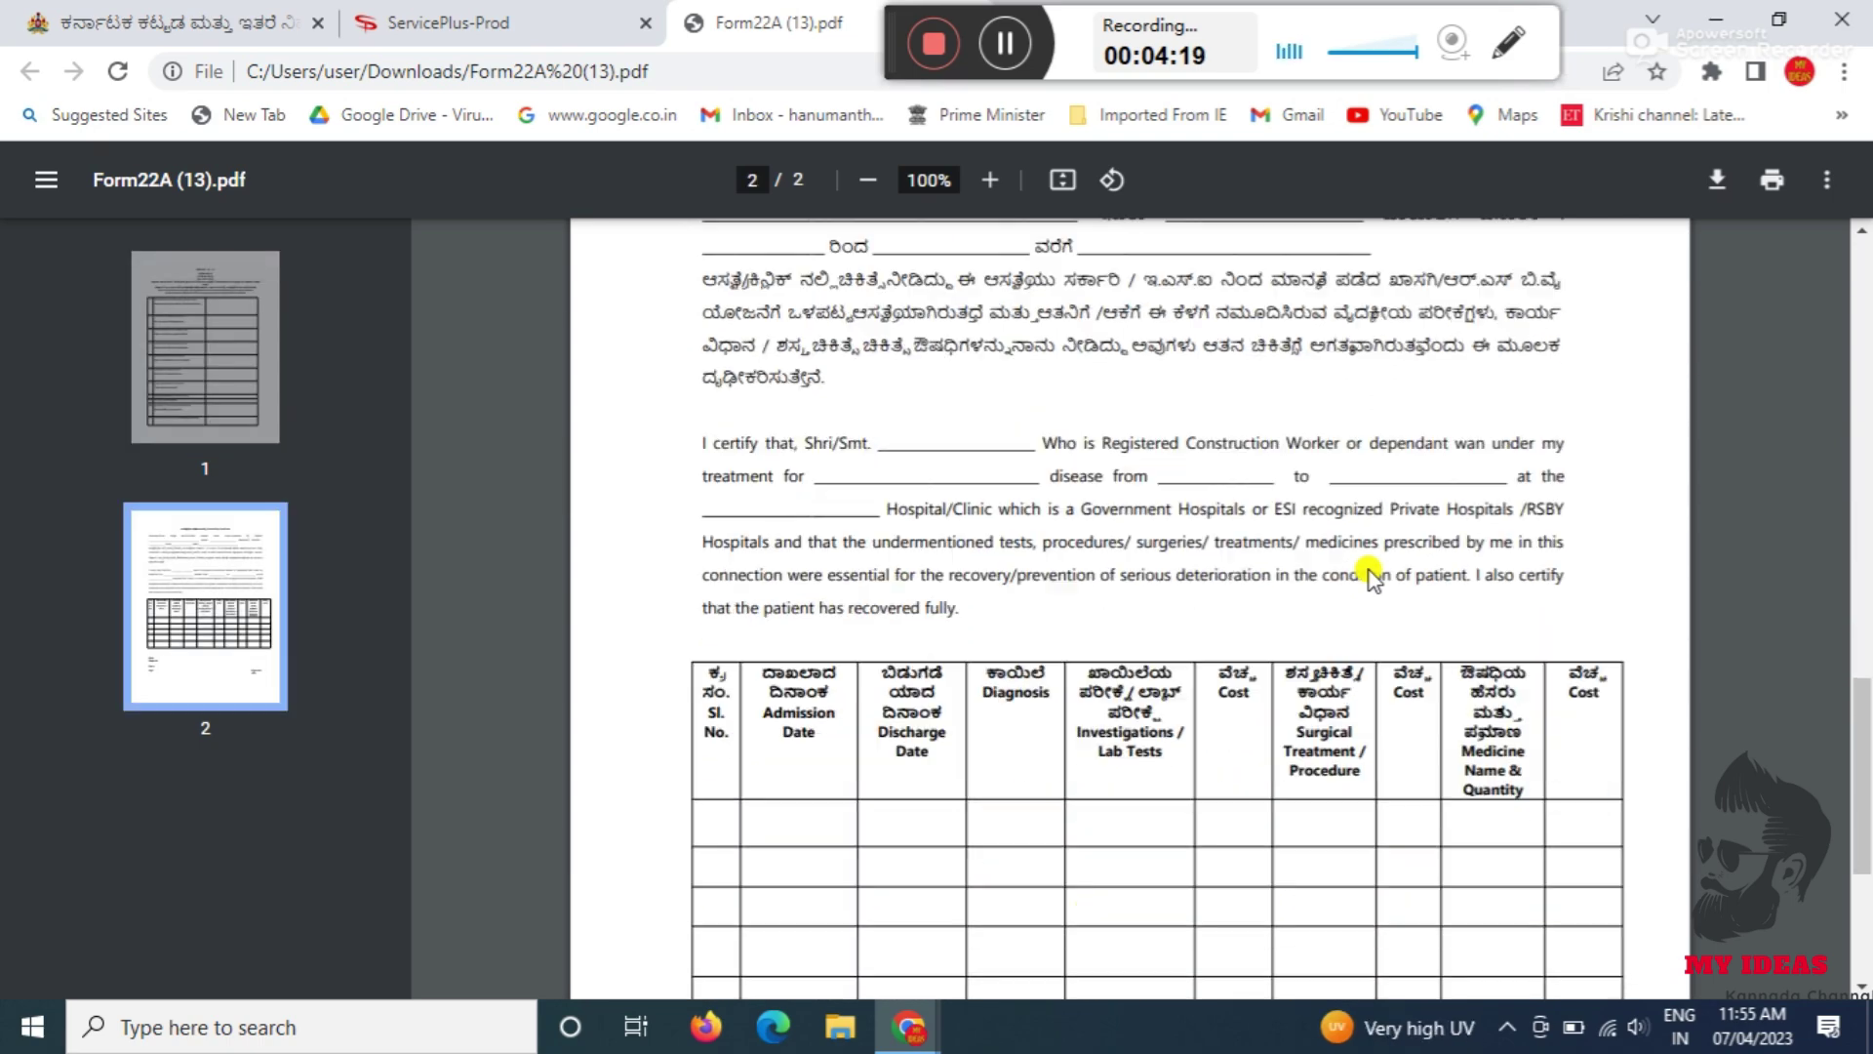
pyautogui.scroll(14, 1369, 575)
pyautogui.scroll(10, 1368, 576)
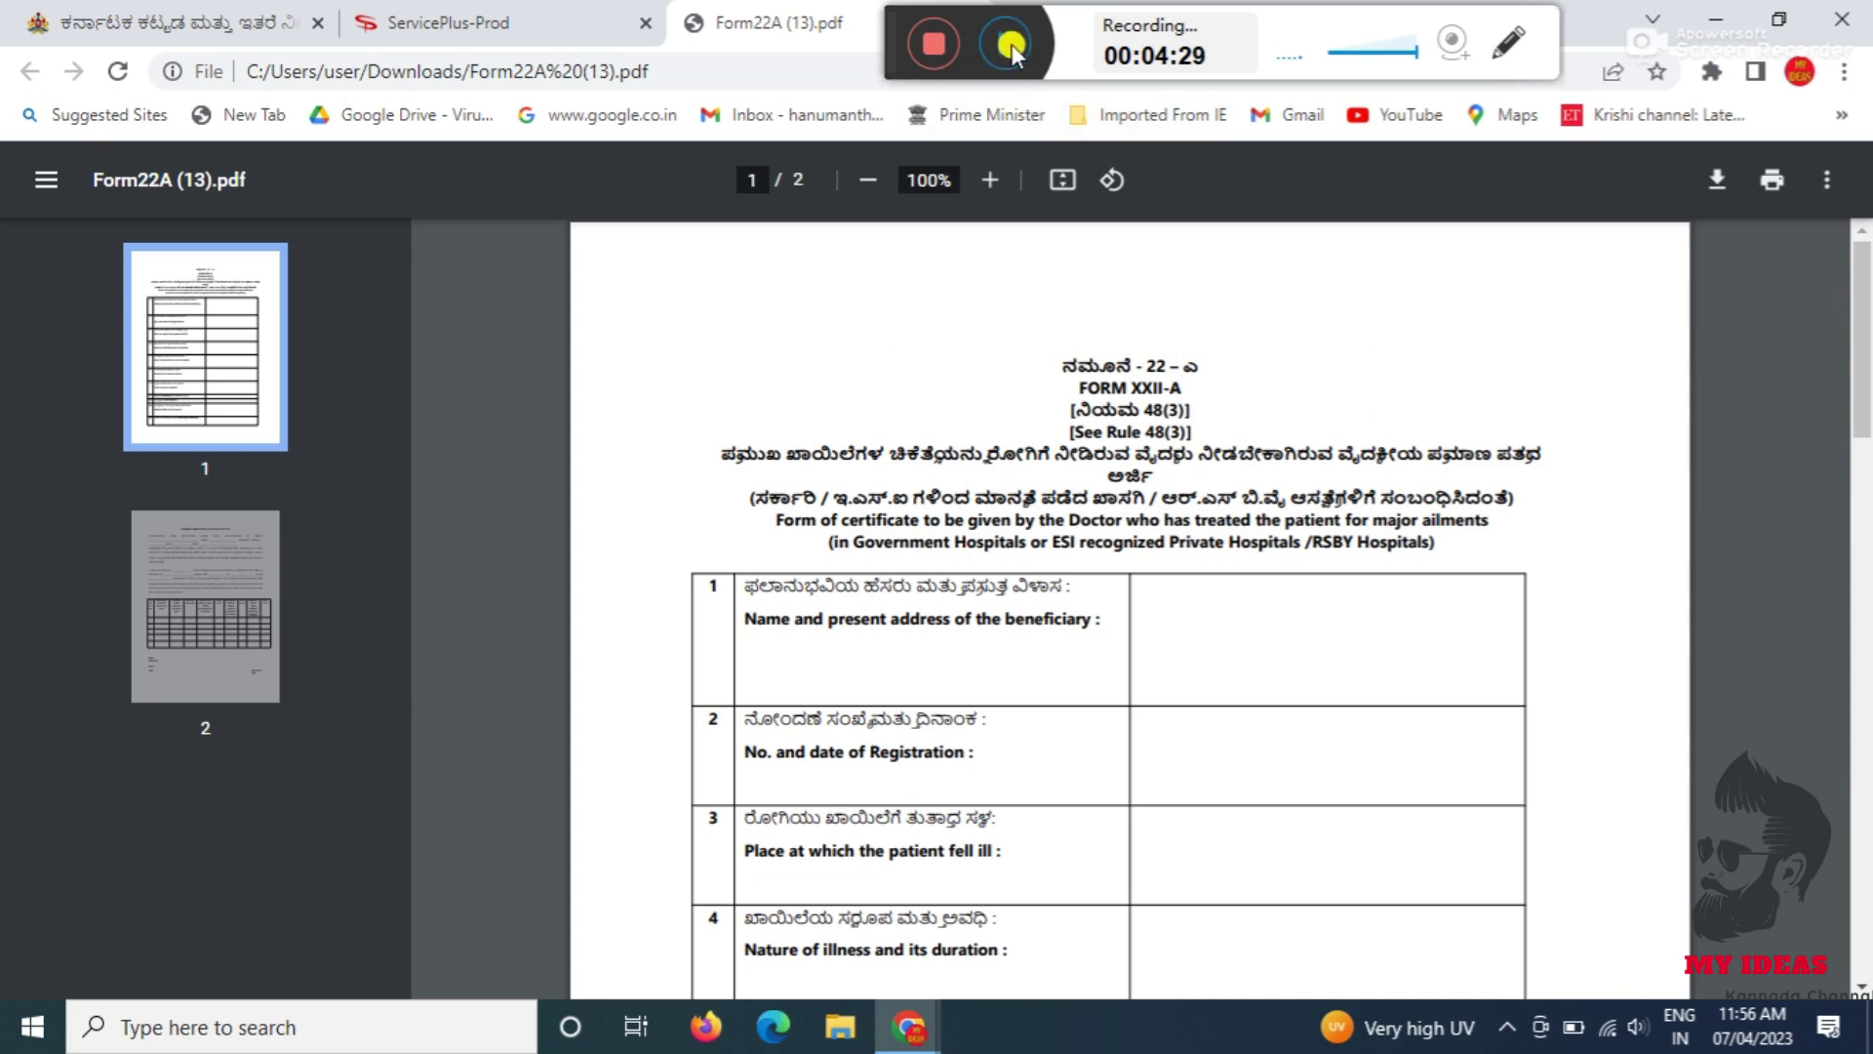
pyautogui.hotkey('ctrl', 'w')
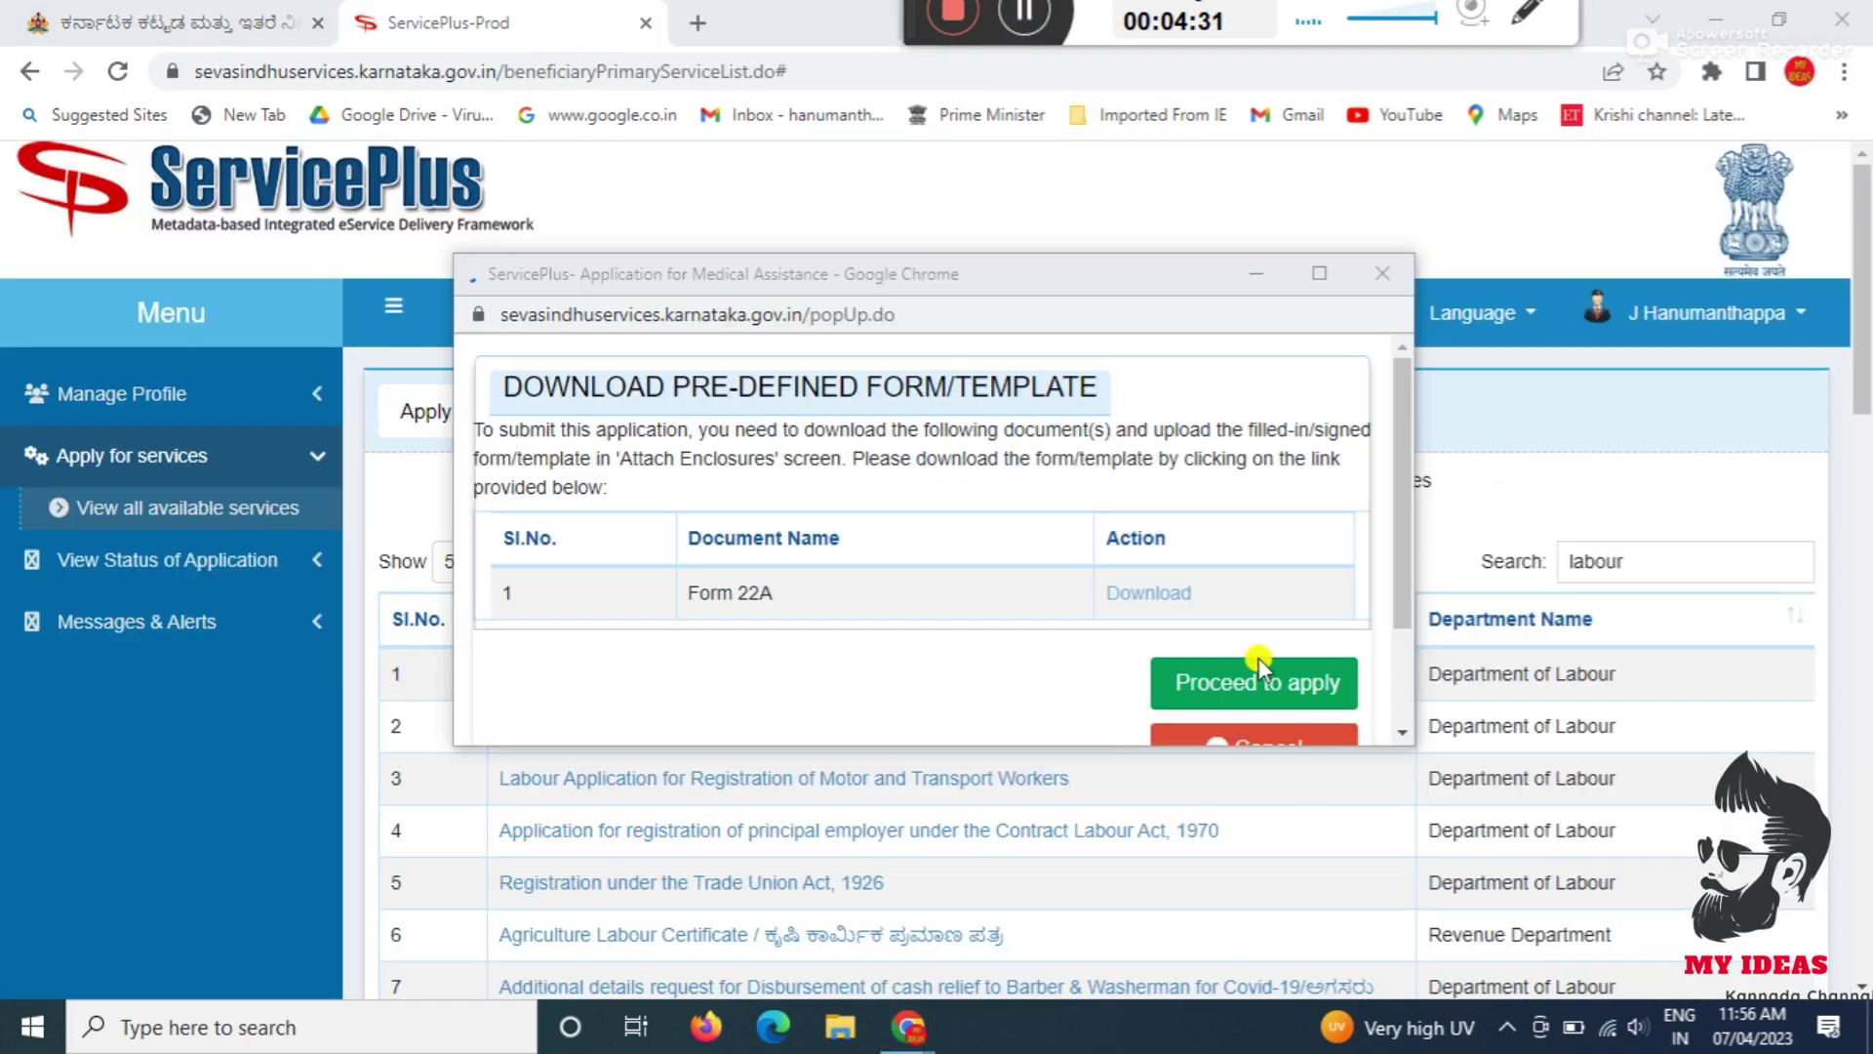
# Step: Proceed to the Medical Assistance application form and agree to the Aadhaar authentication consent for the beneficiary
pyautogui.click(1297, 682)
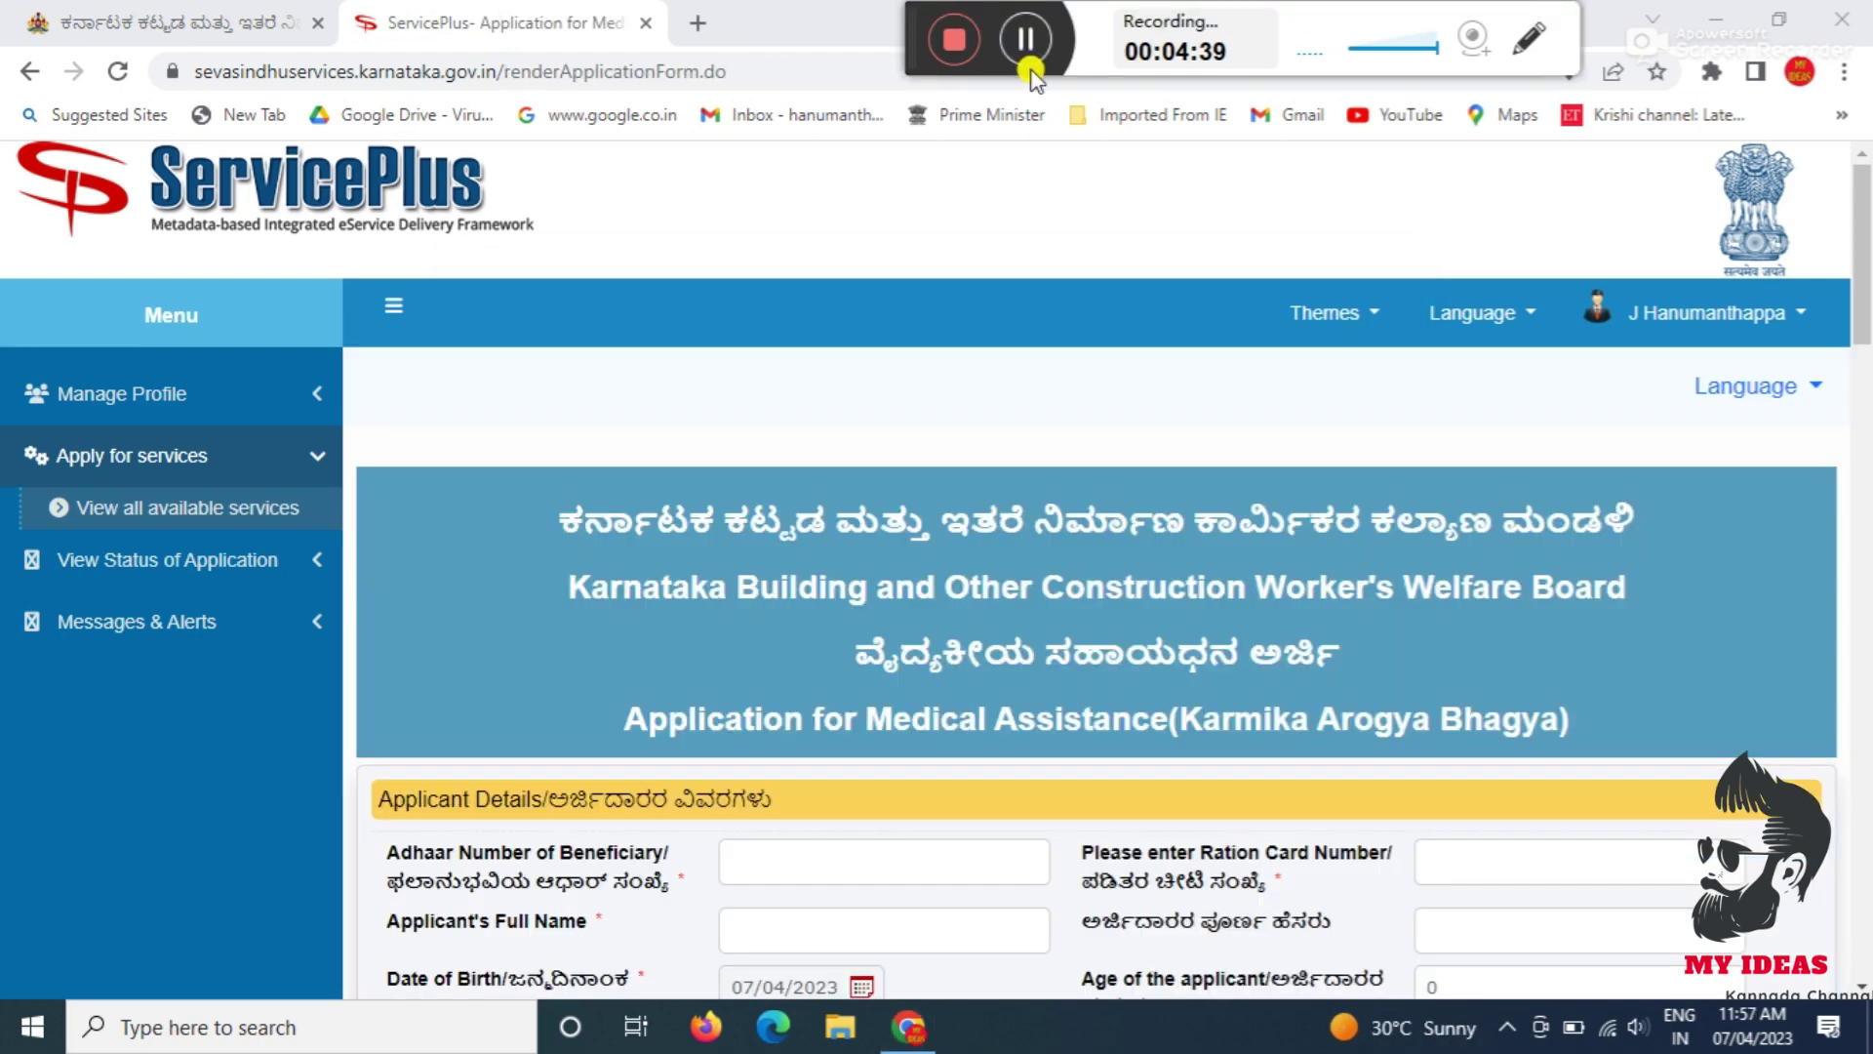
pyautogui.scroll(-1, 1122, 717)
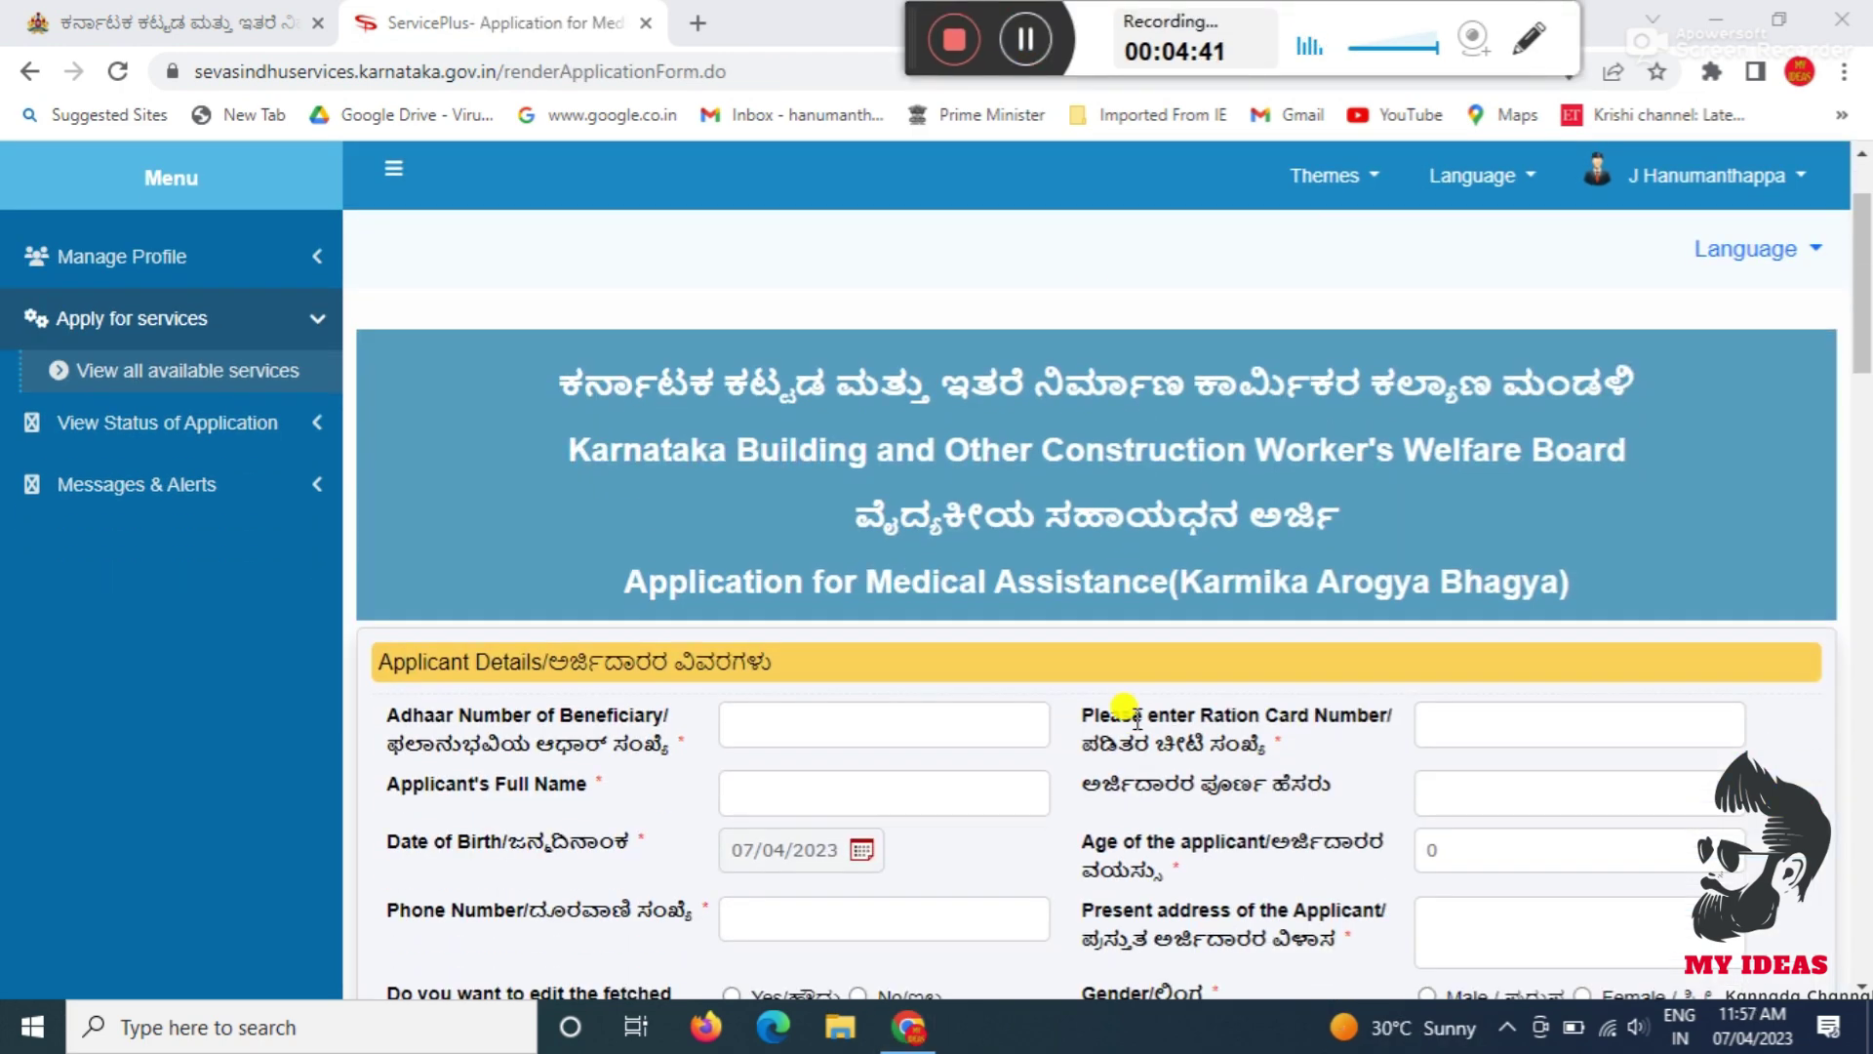
pyautogui.scroll(-2, 1134, 718)
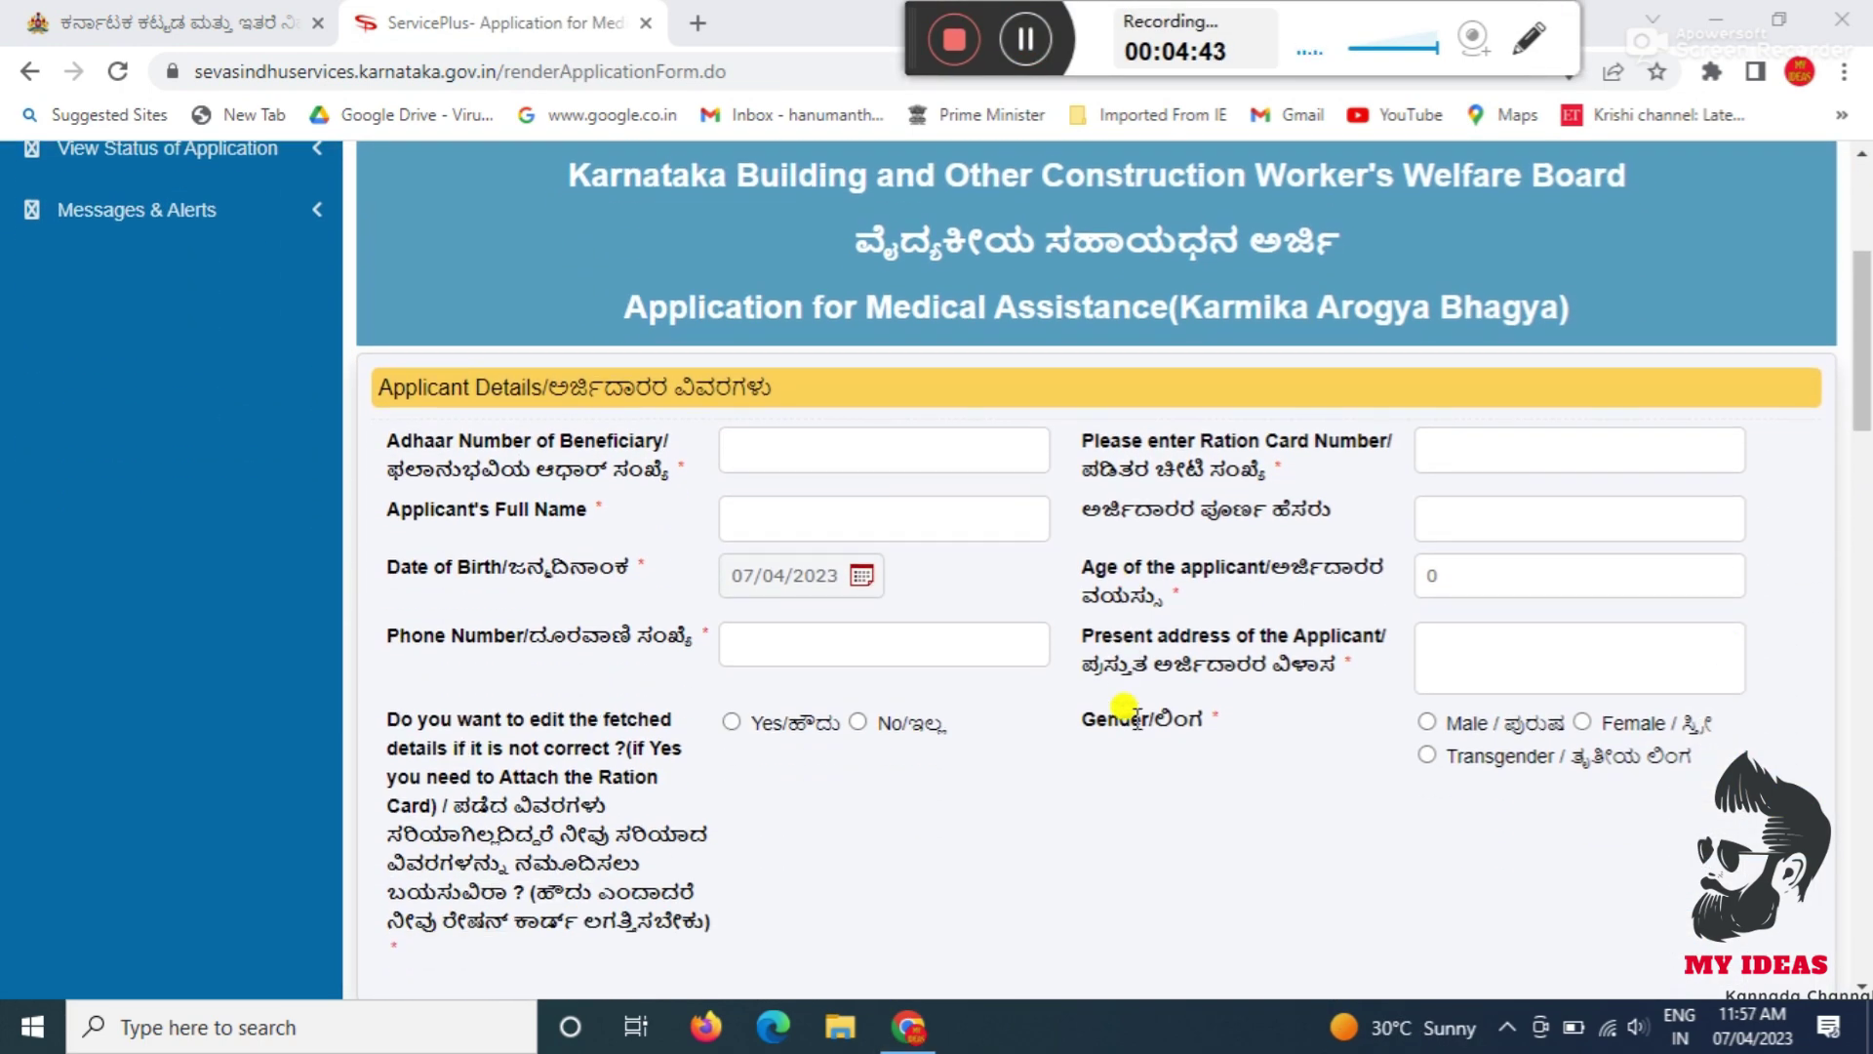
pyautogui.scroll(-1, 1137, 717)
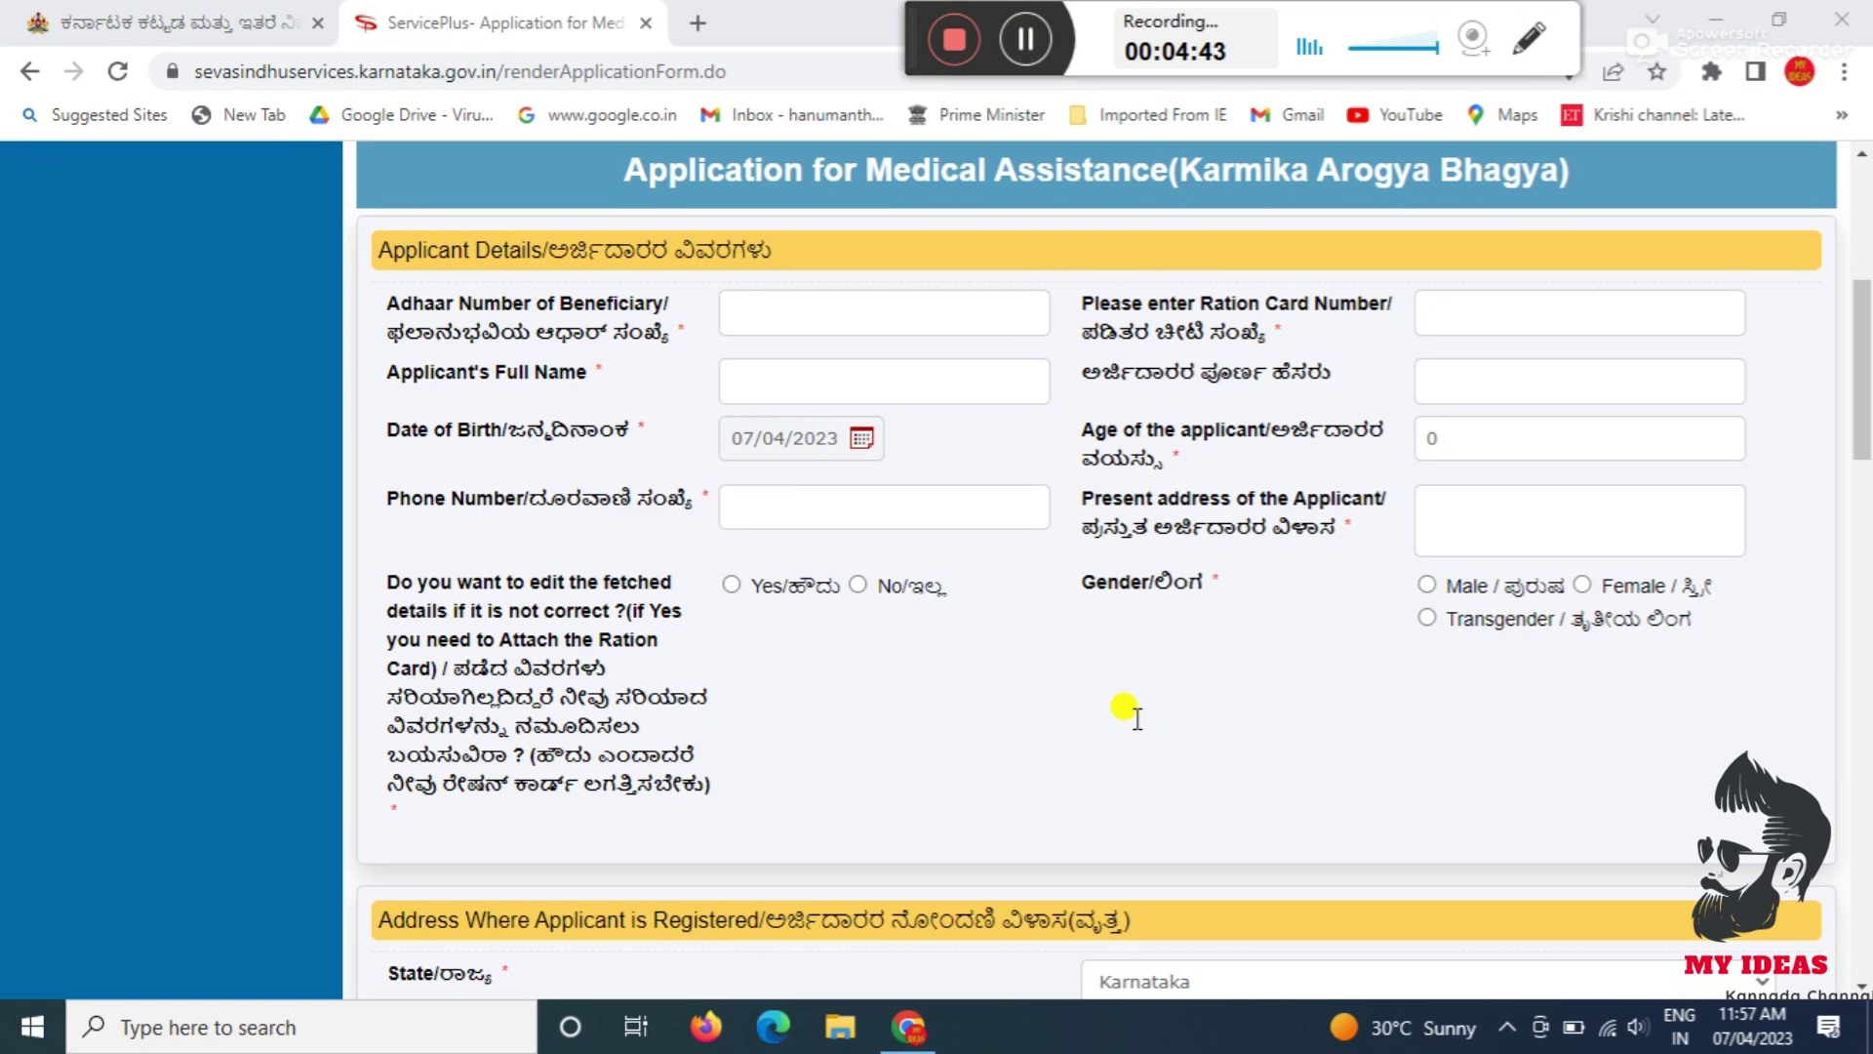
pyautogui.click(1023, 39)
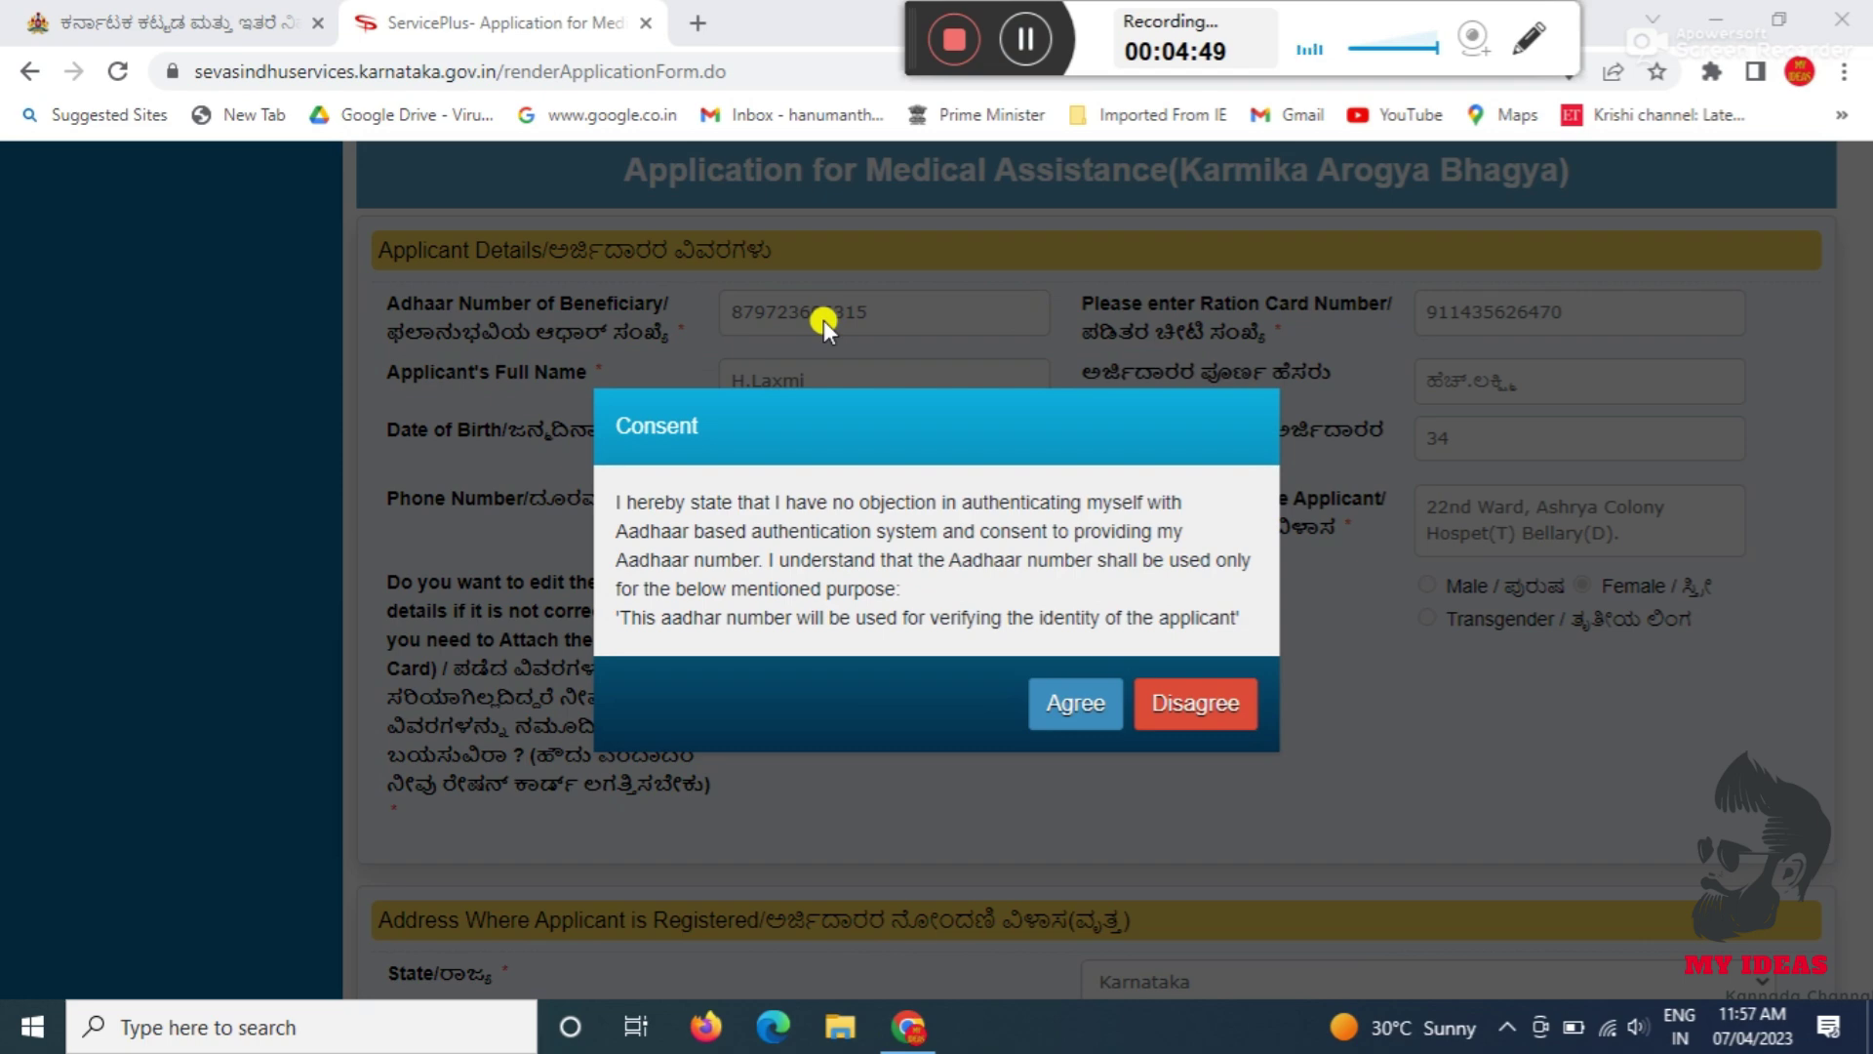
pyautogui.click(1073, 722)
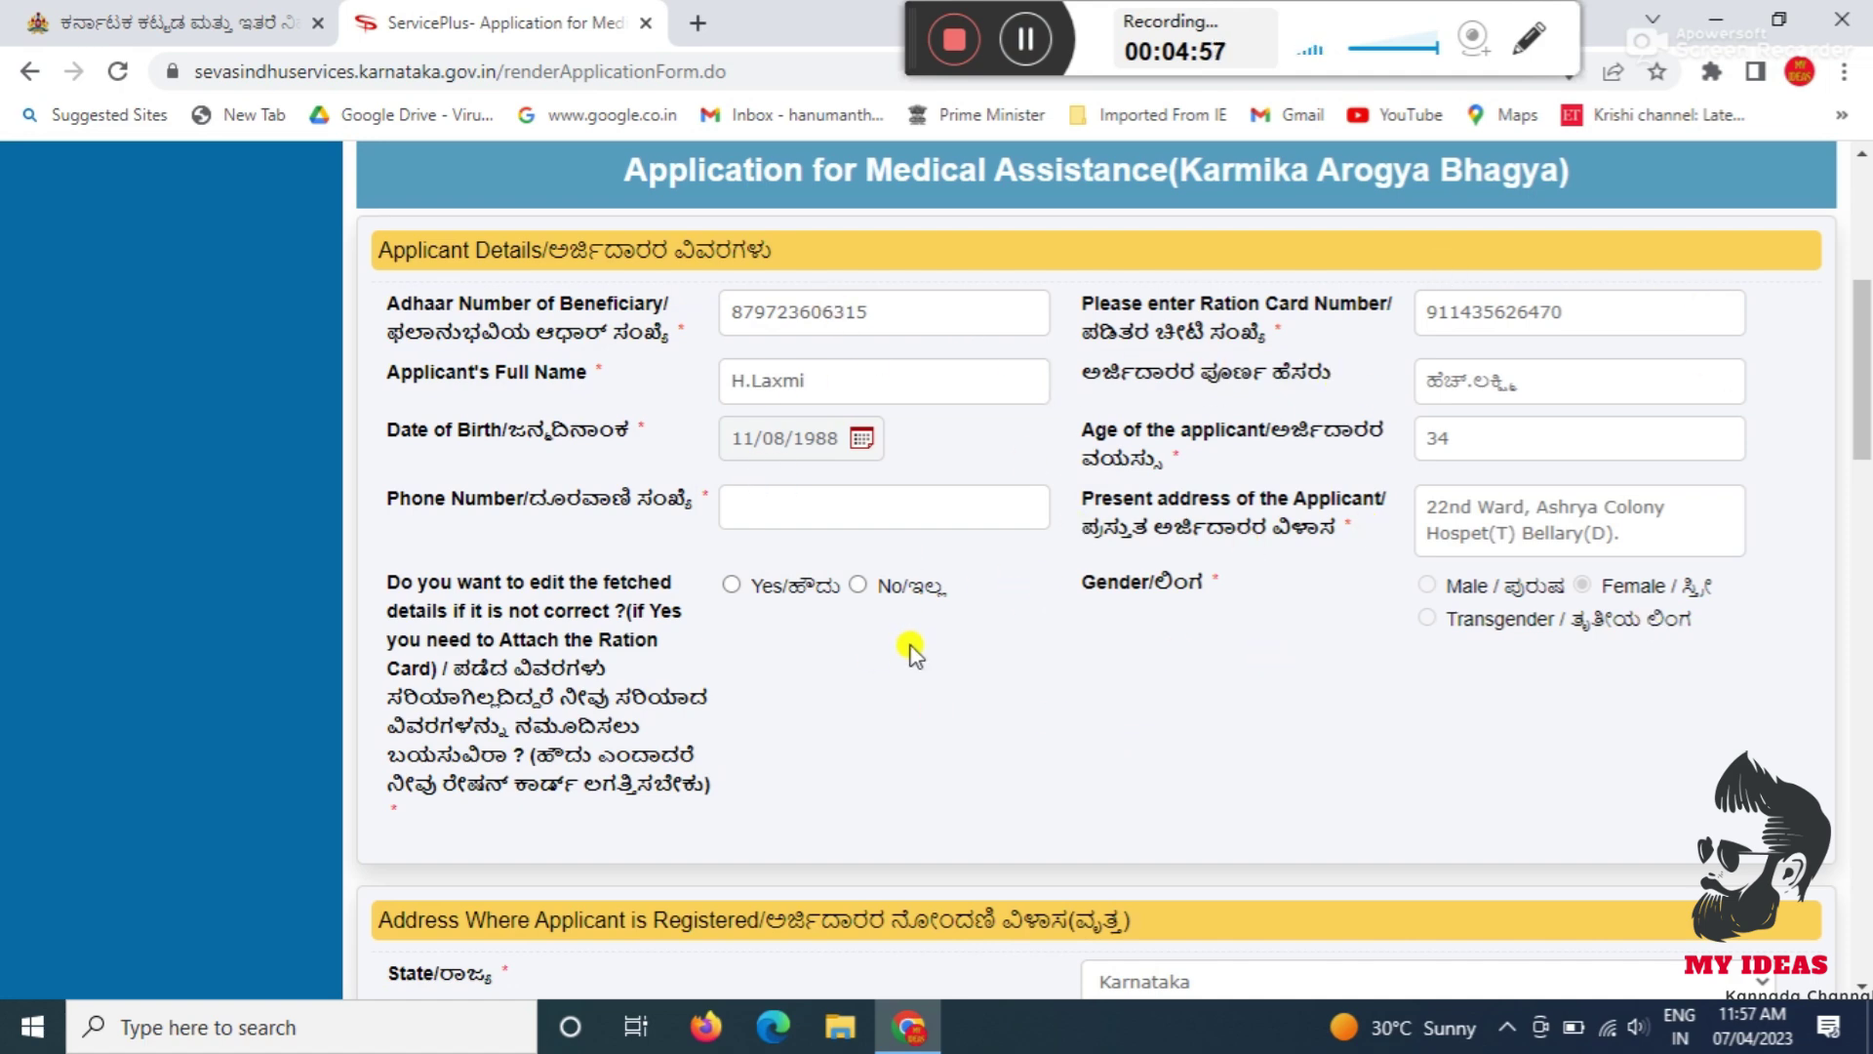
pyautogui.click(1529, 37)
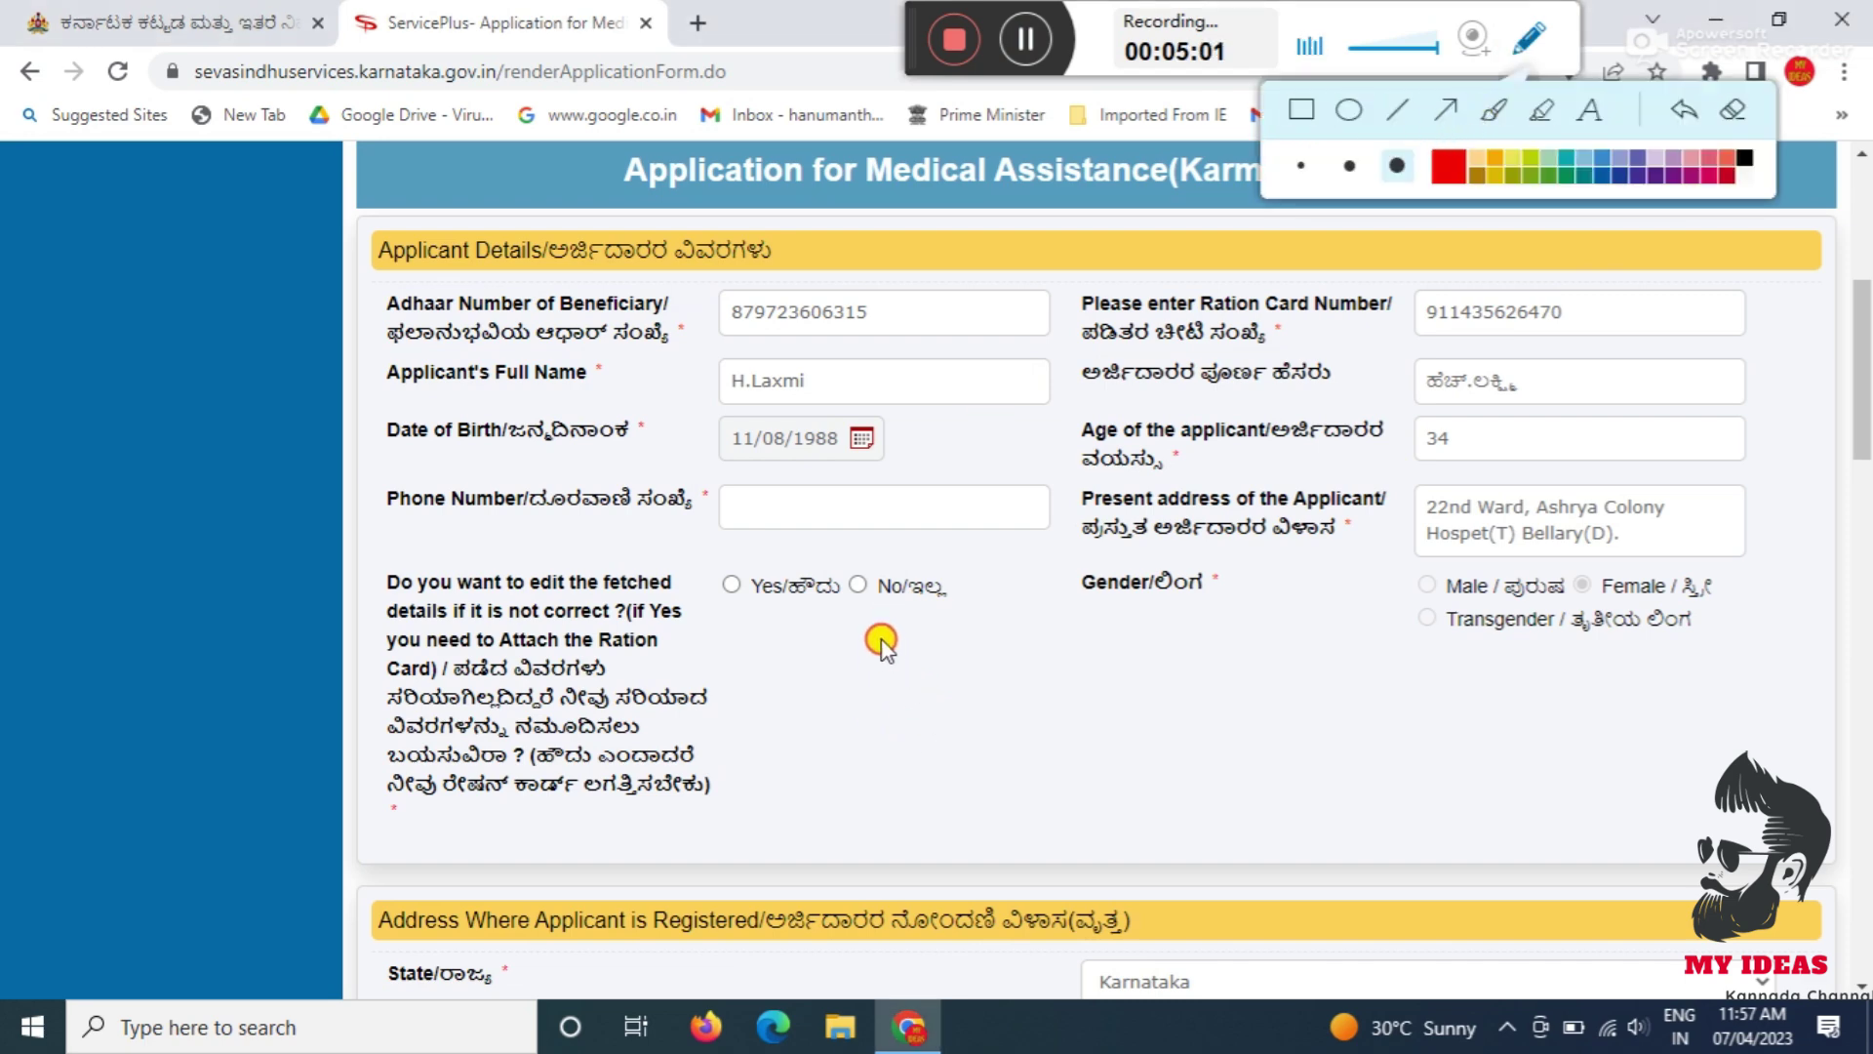
pyautogui.click(1449, 113)
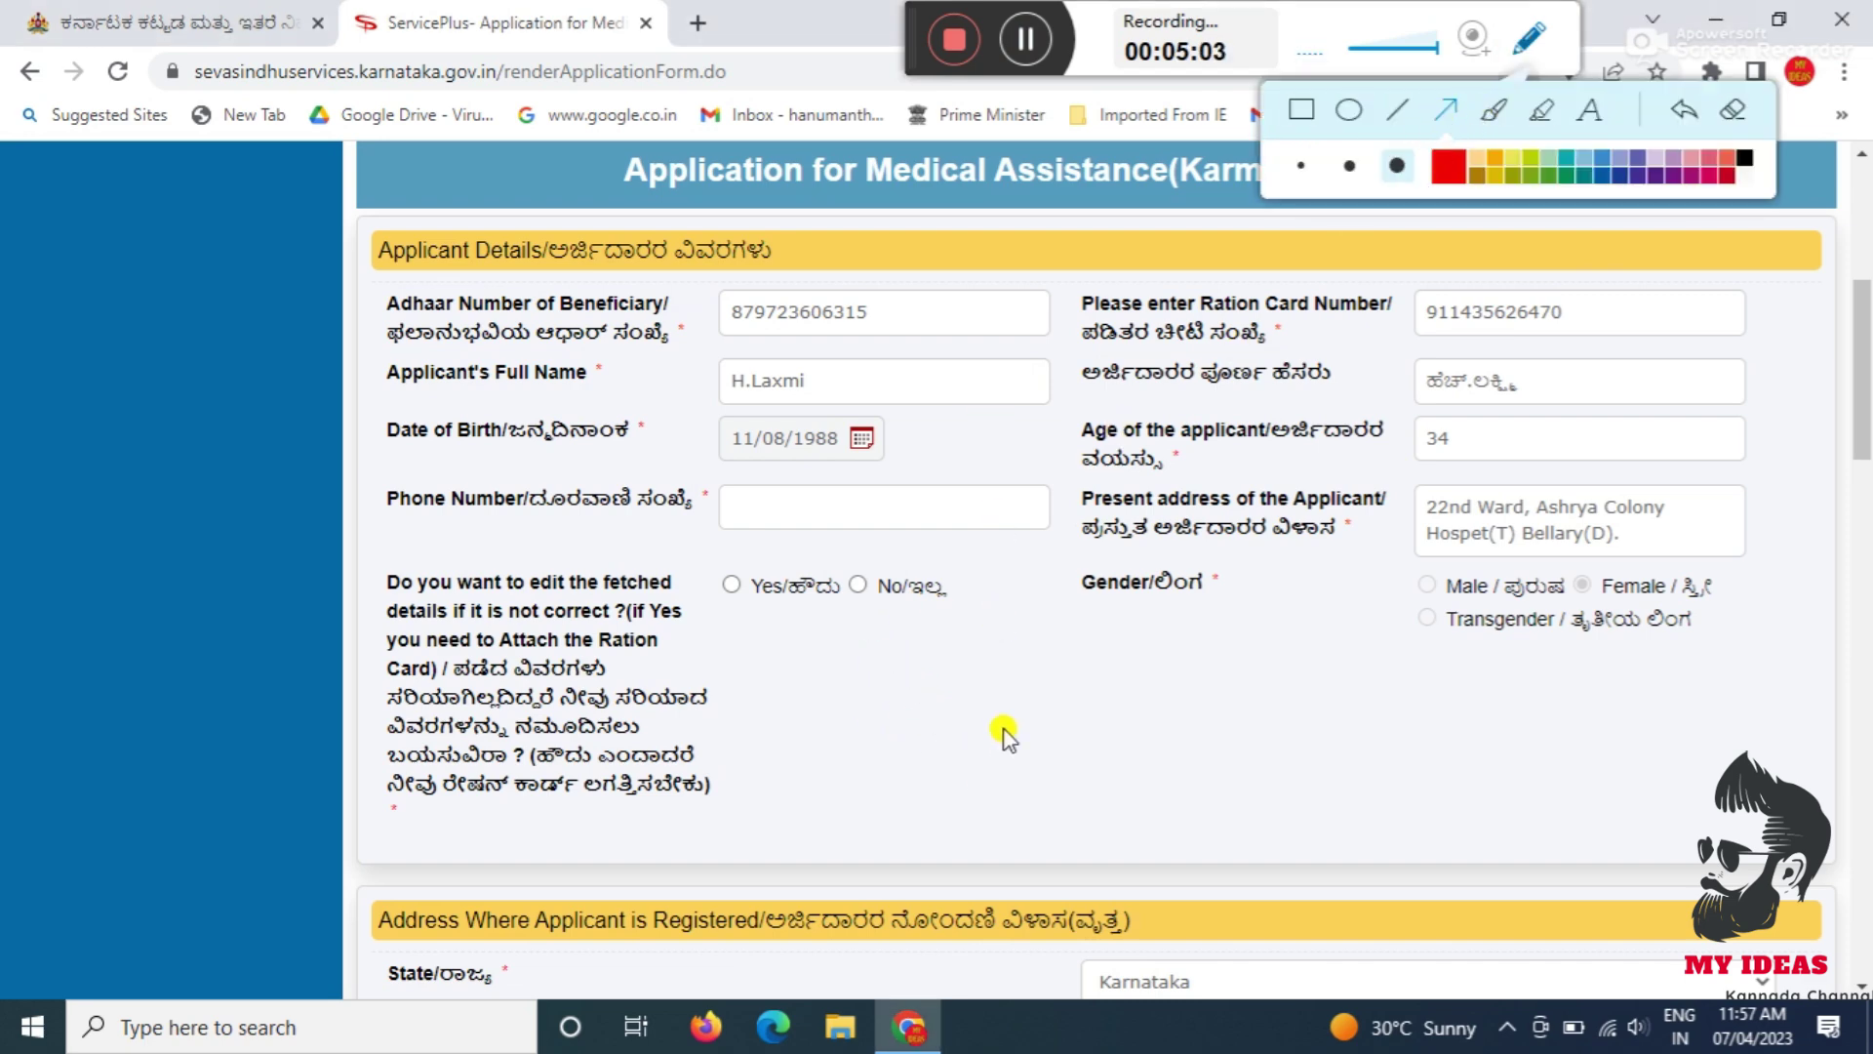
pyautogui.moveTo(1004, 702); pyautogui.dragTo(868, 602)
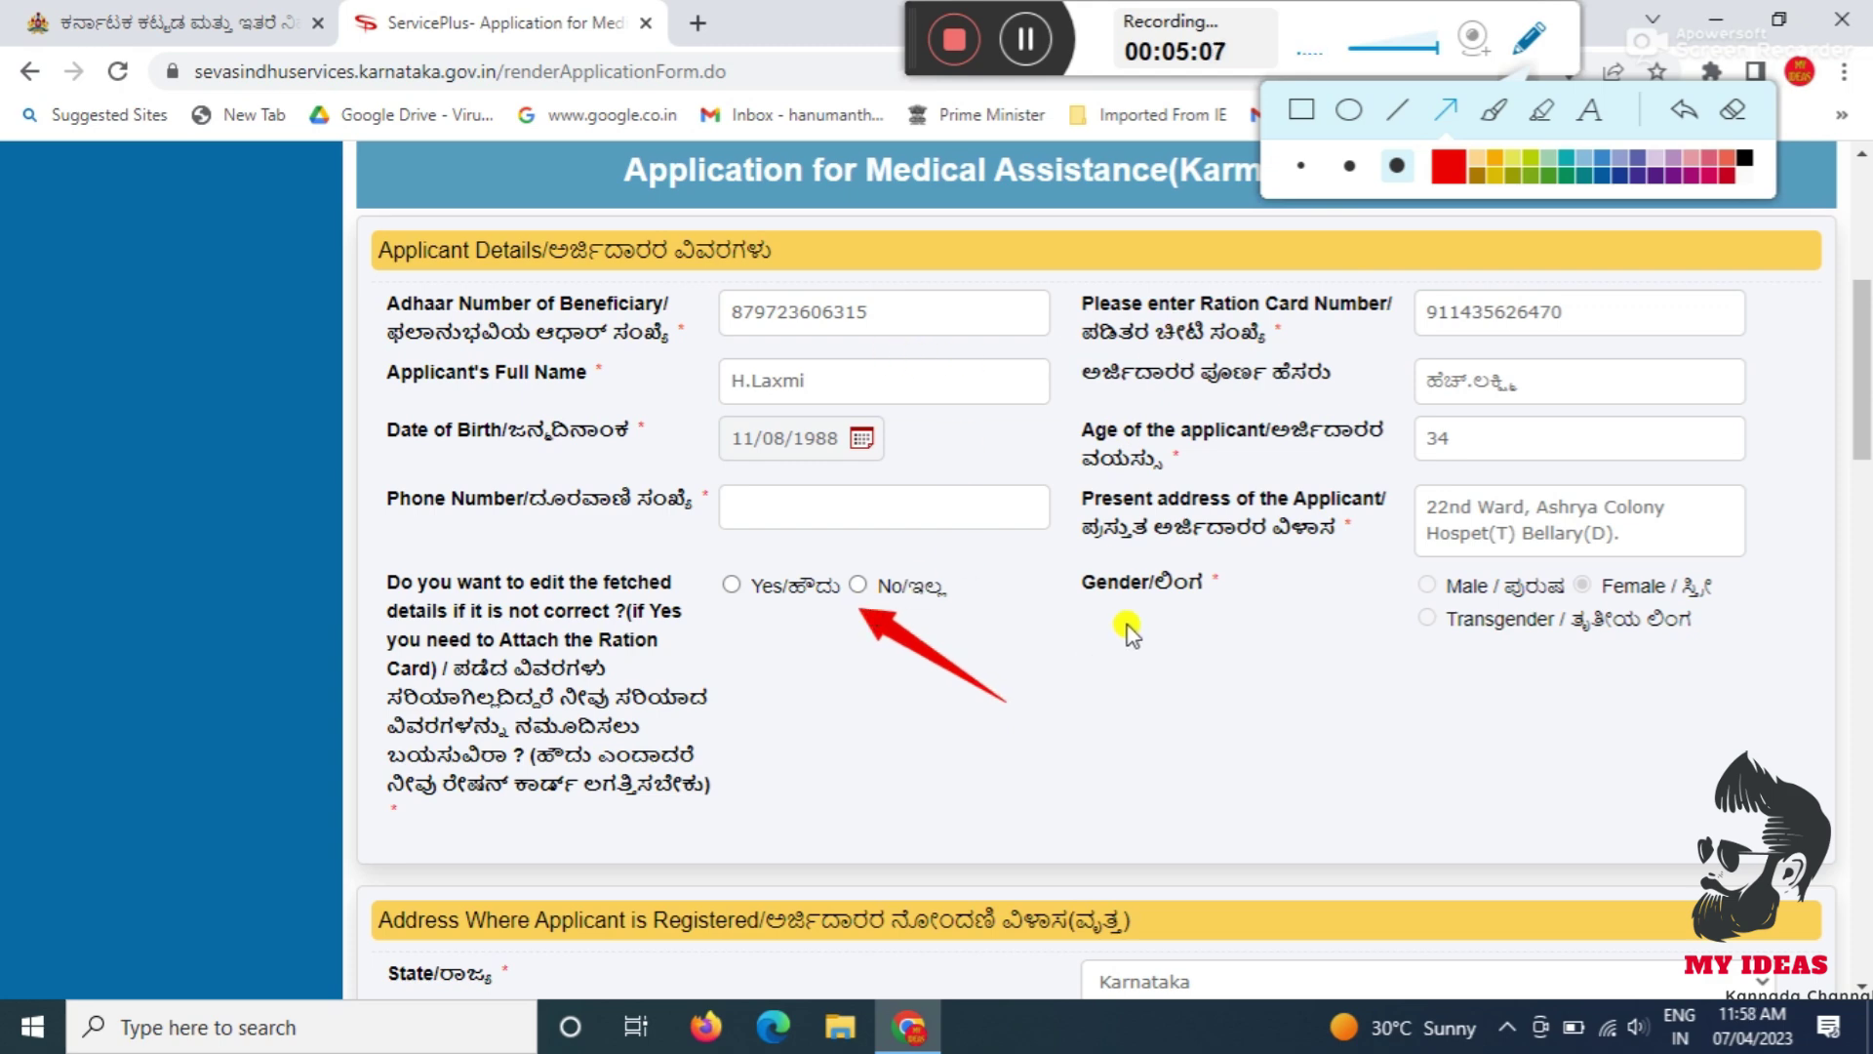
pyautogui.click(1737, 115)
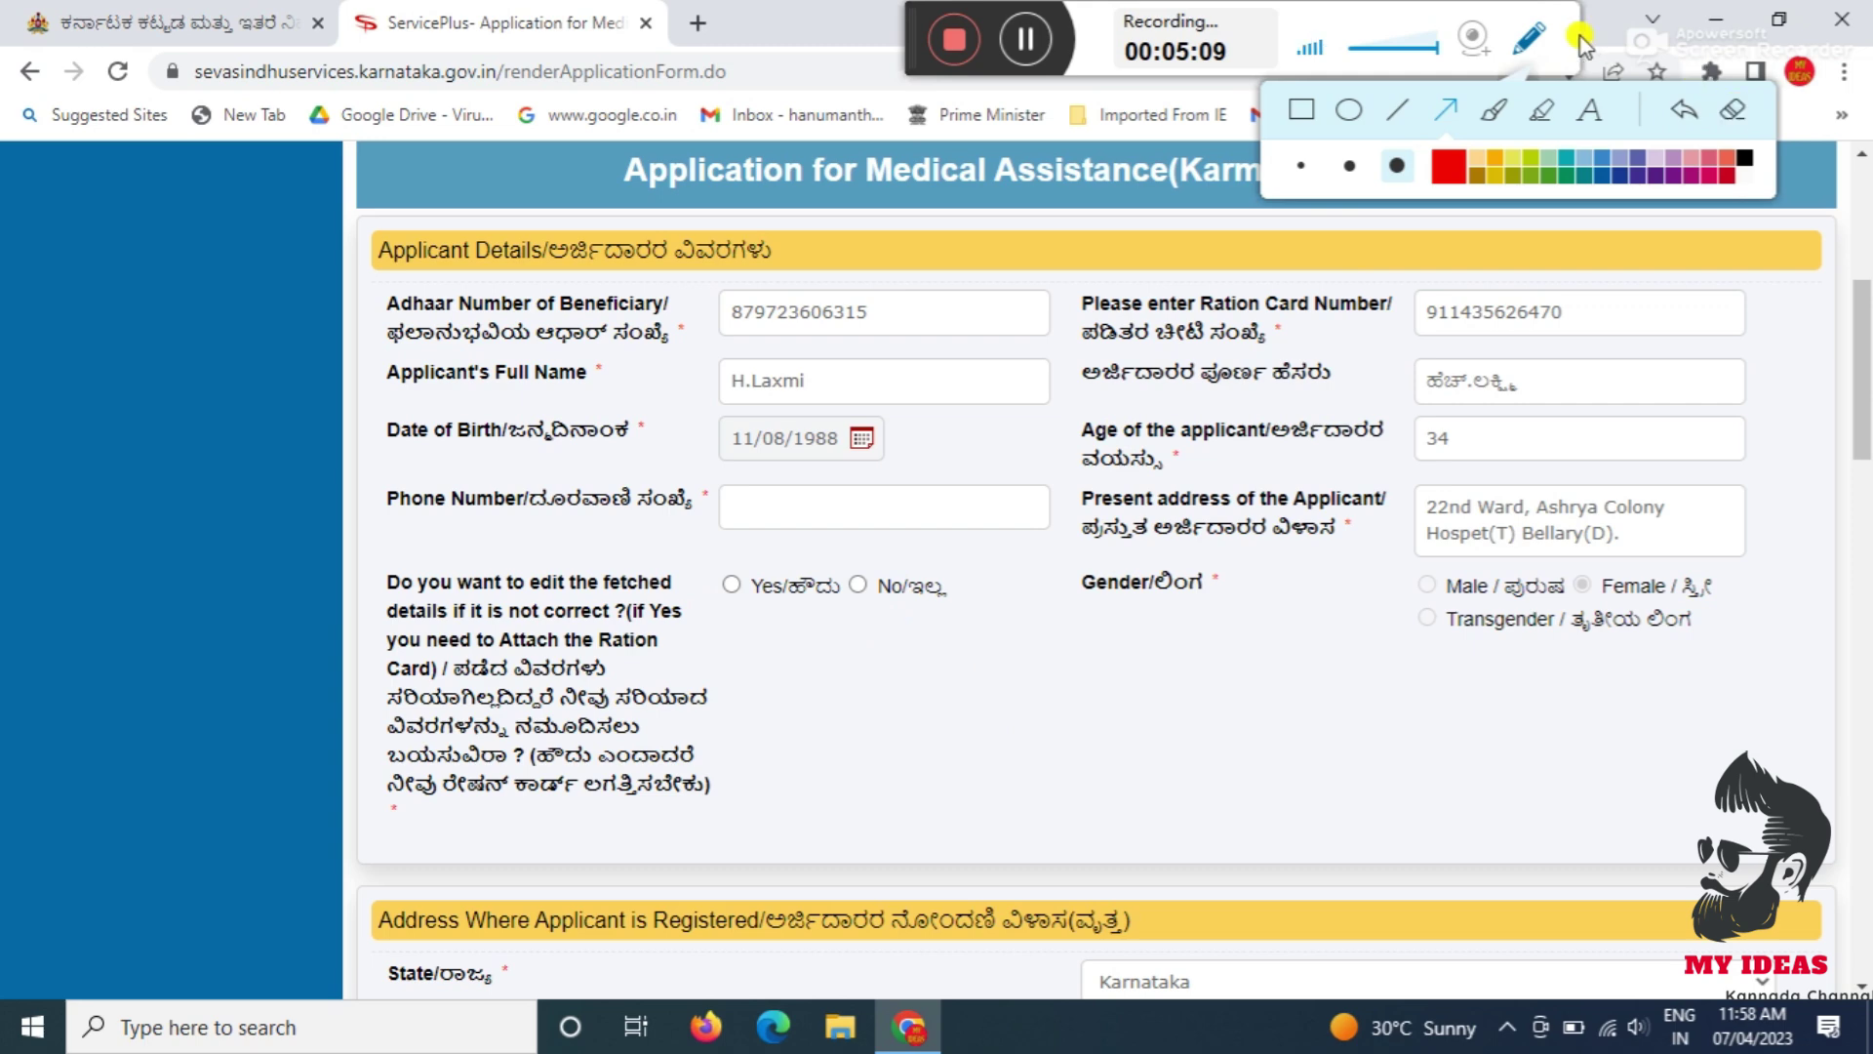
pyautogui.click(1542, 37)
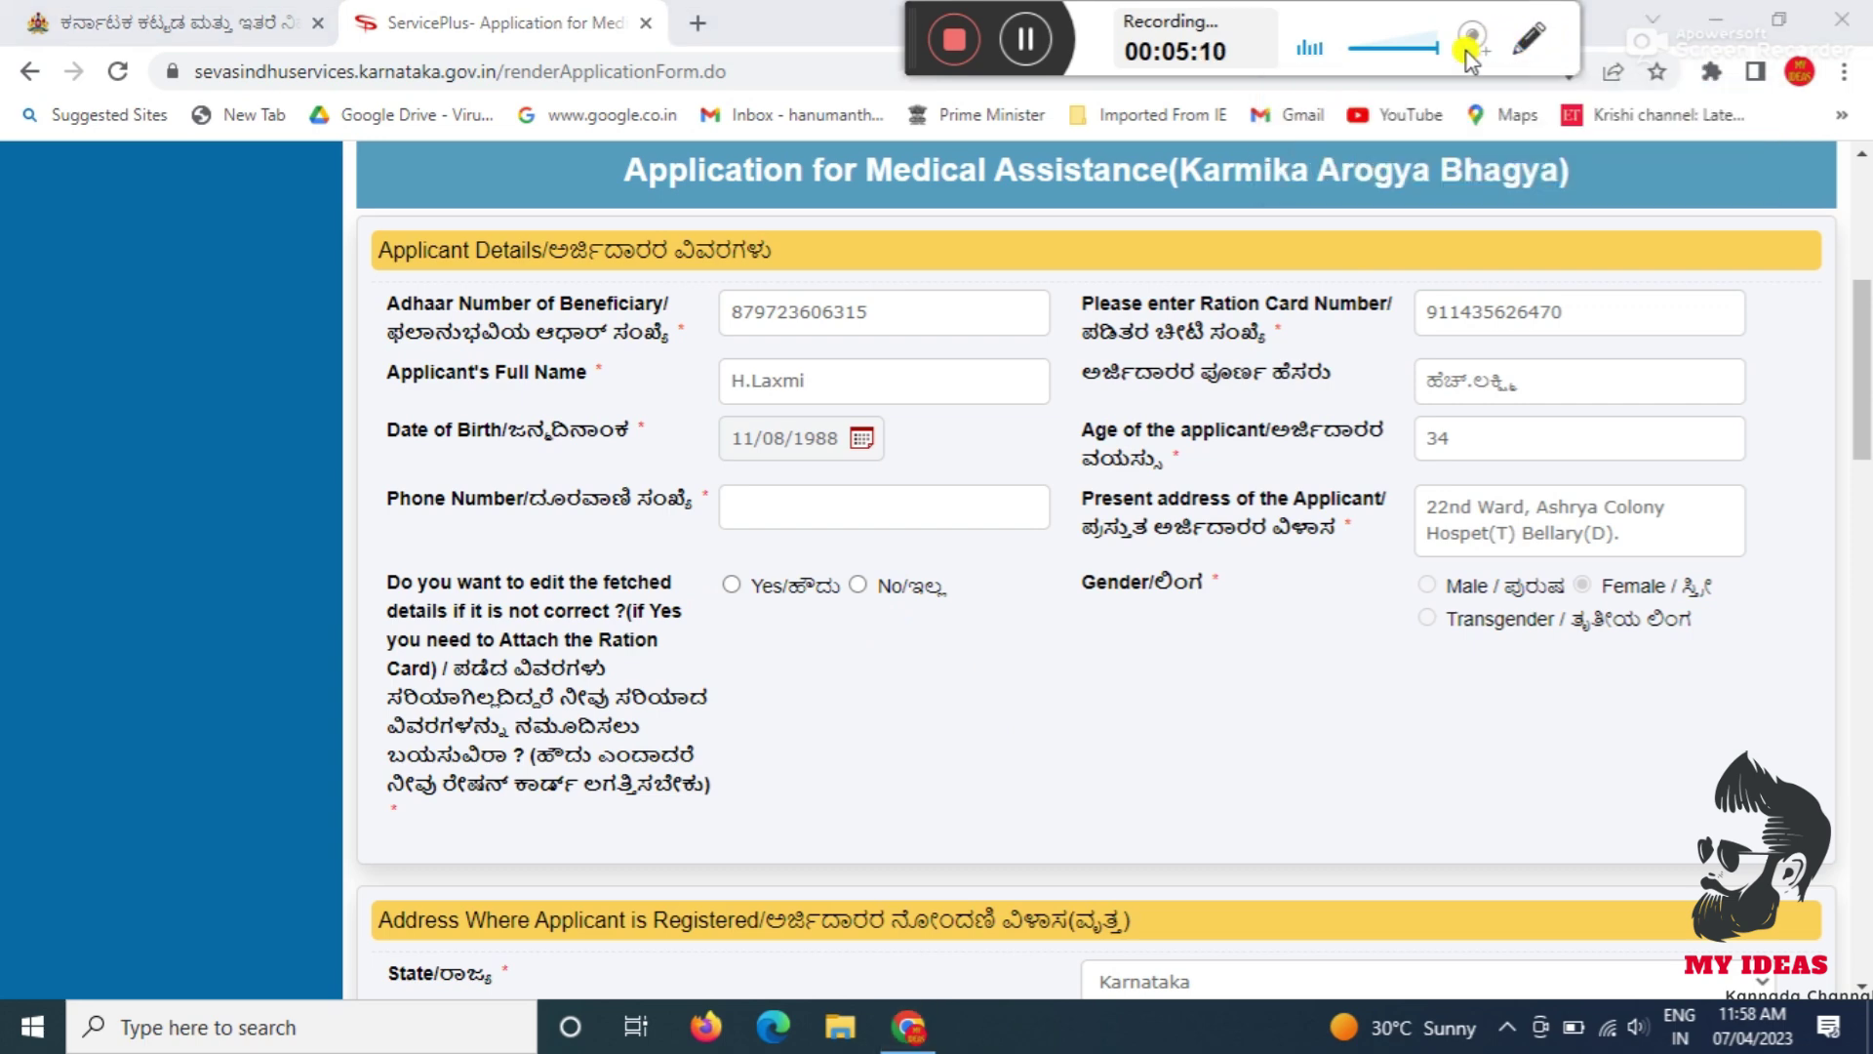
# Step: Choose Yes for editing the fetched applicant details
pyautogui.click(732, 585)
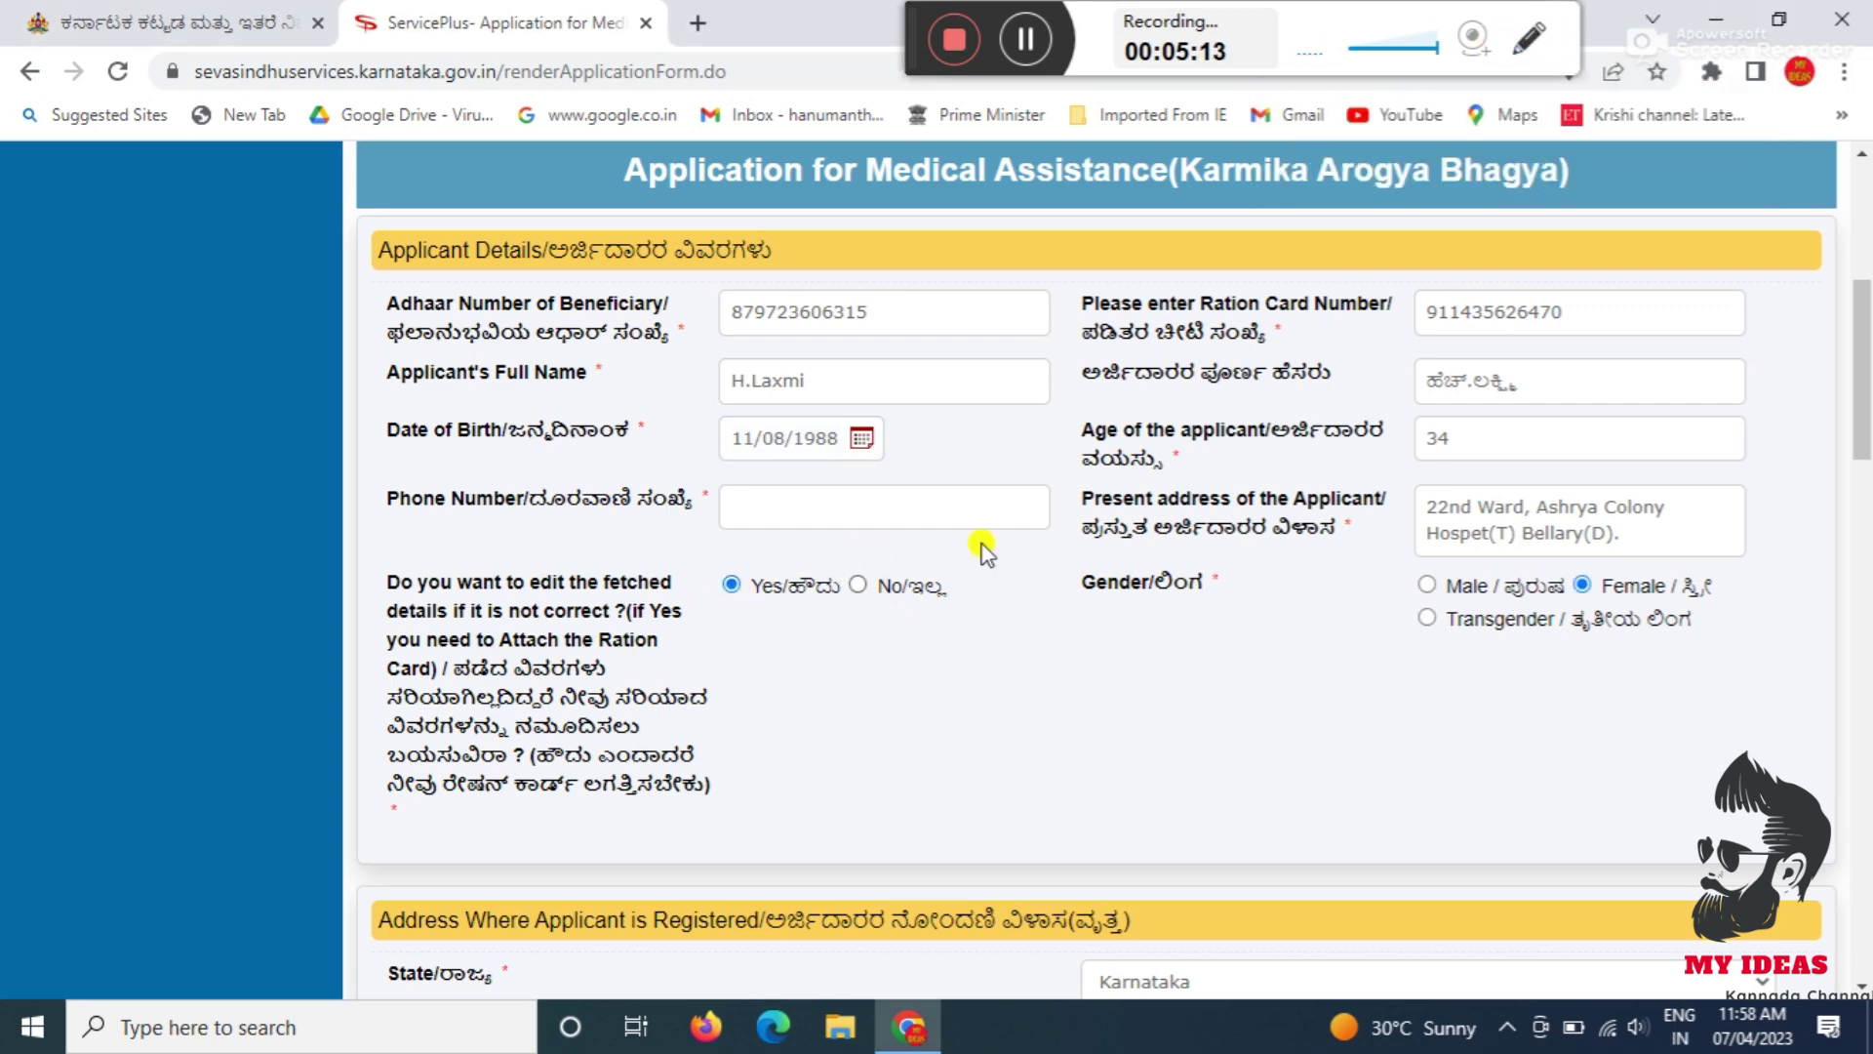
# Step: Paste the worker's registration number and complete the Registration Details with age 33, registration date 03/12/2021 and end date 3/12/2024
pyautogui.scroll(-7, 1017, 318)
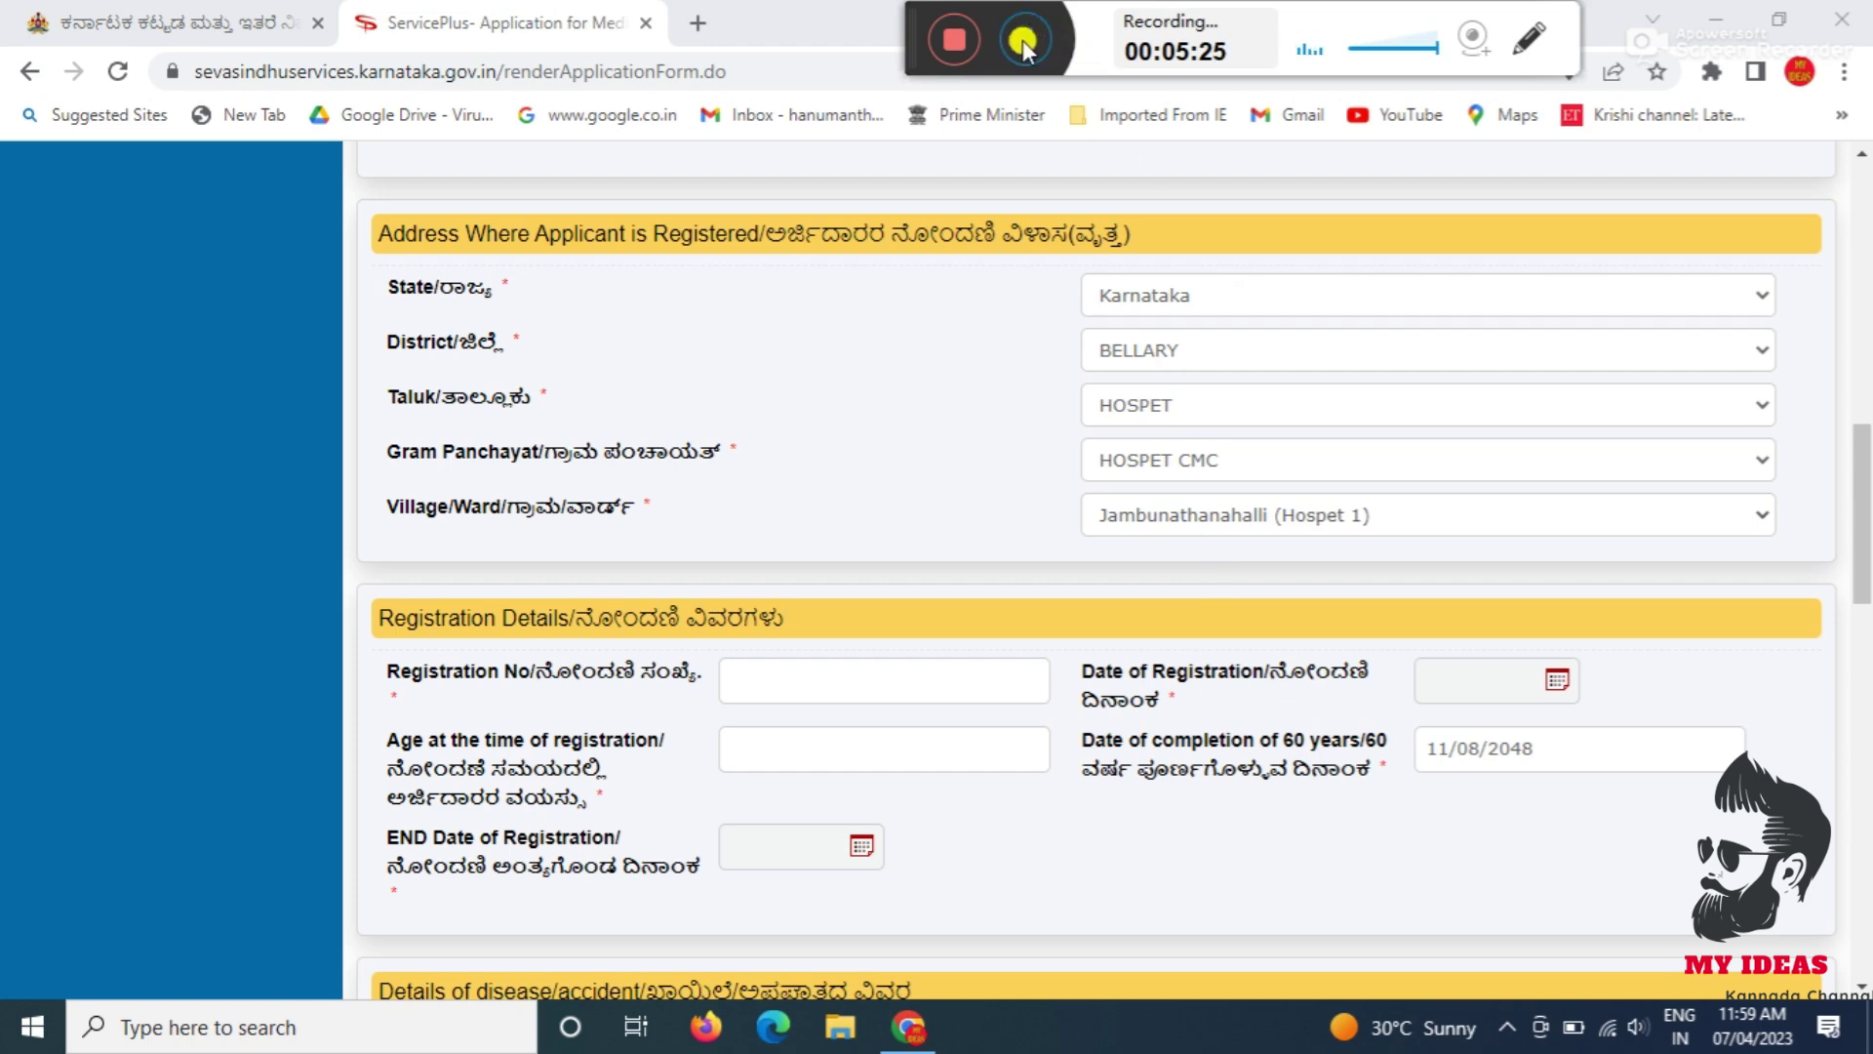
pyautogui.click(782, 681)
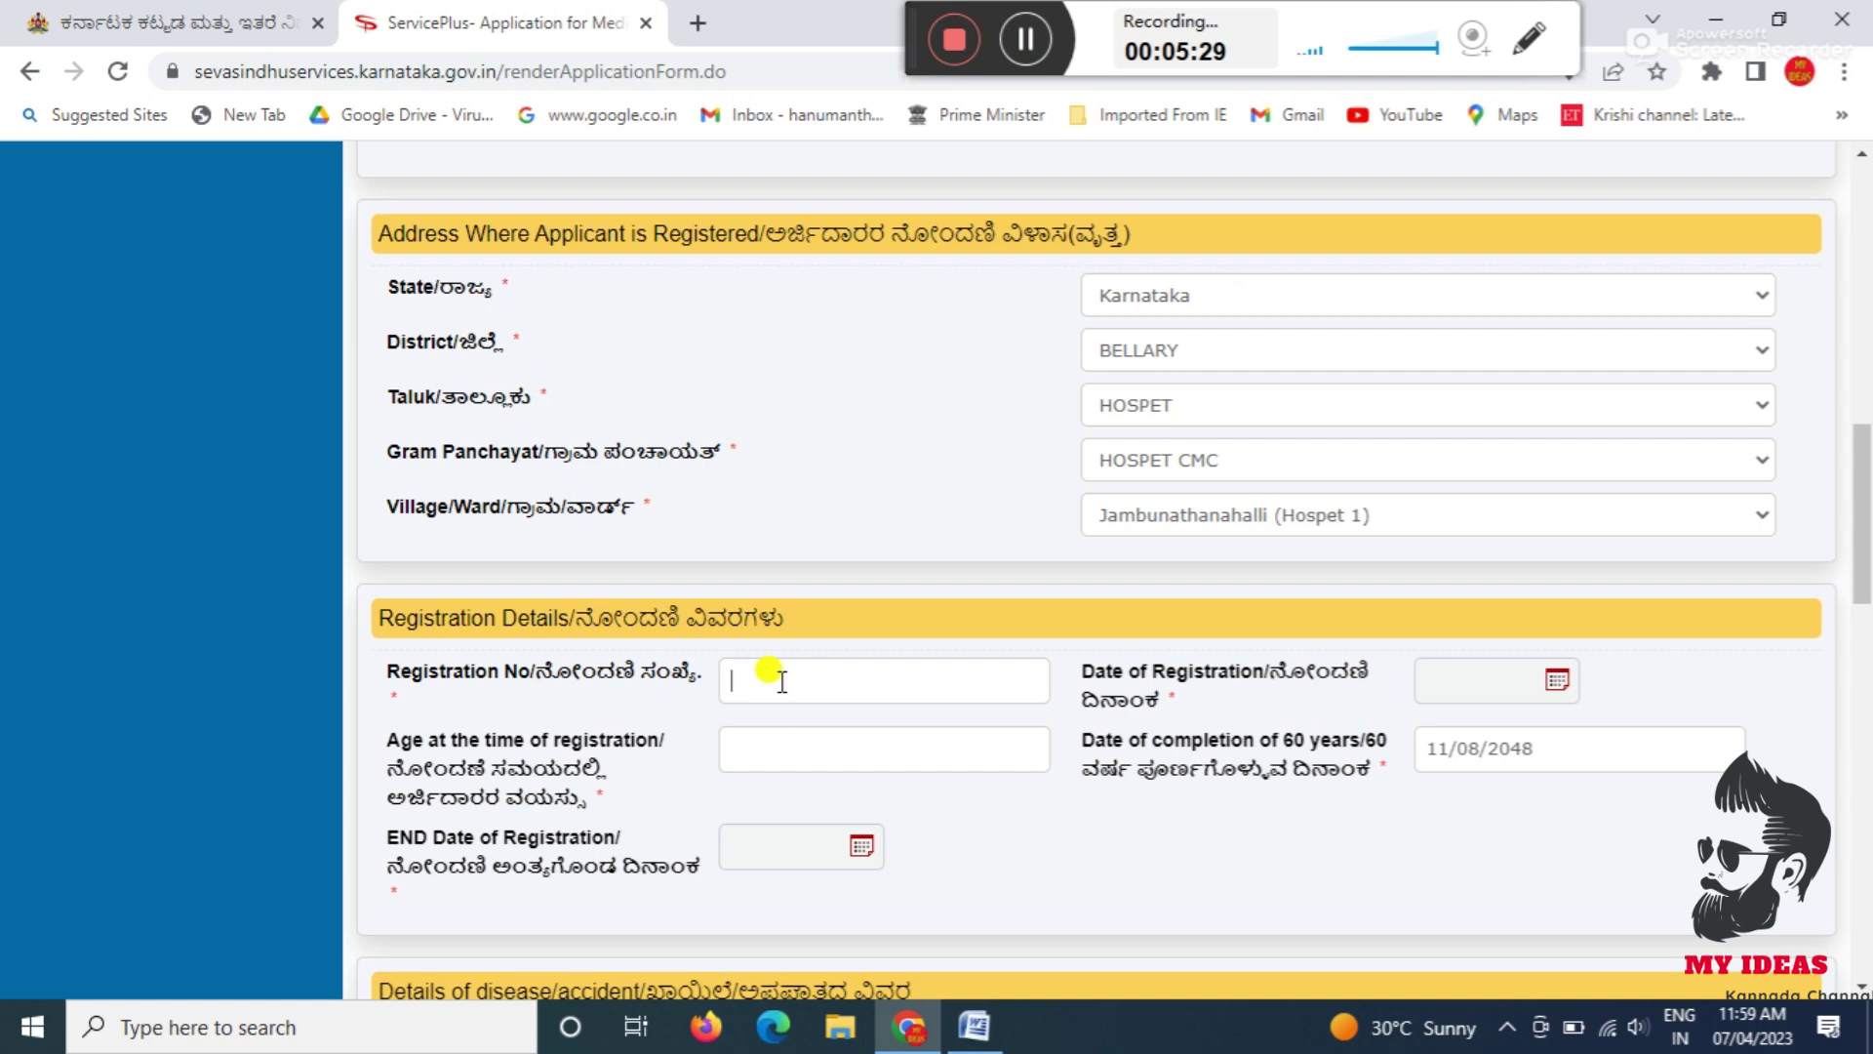
pyautogui.hotkey('ctrl', 'v')
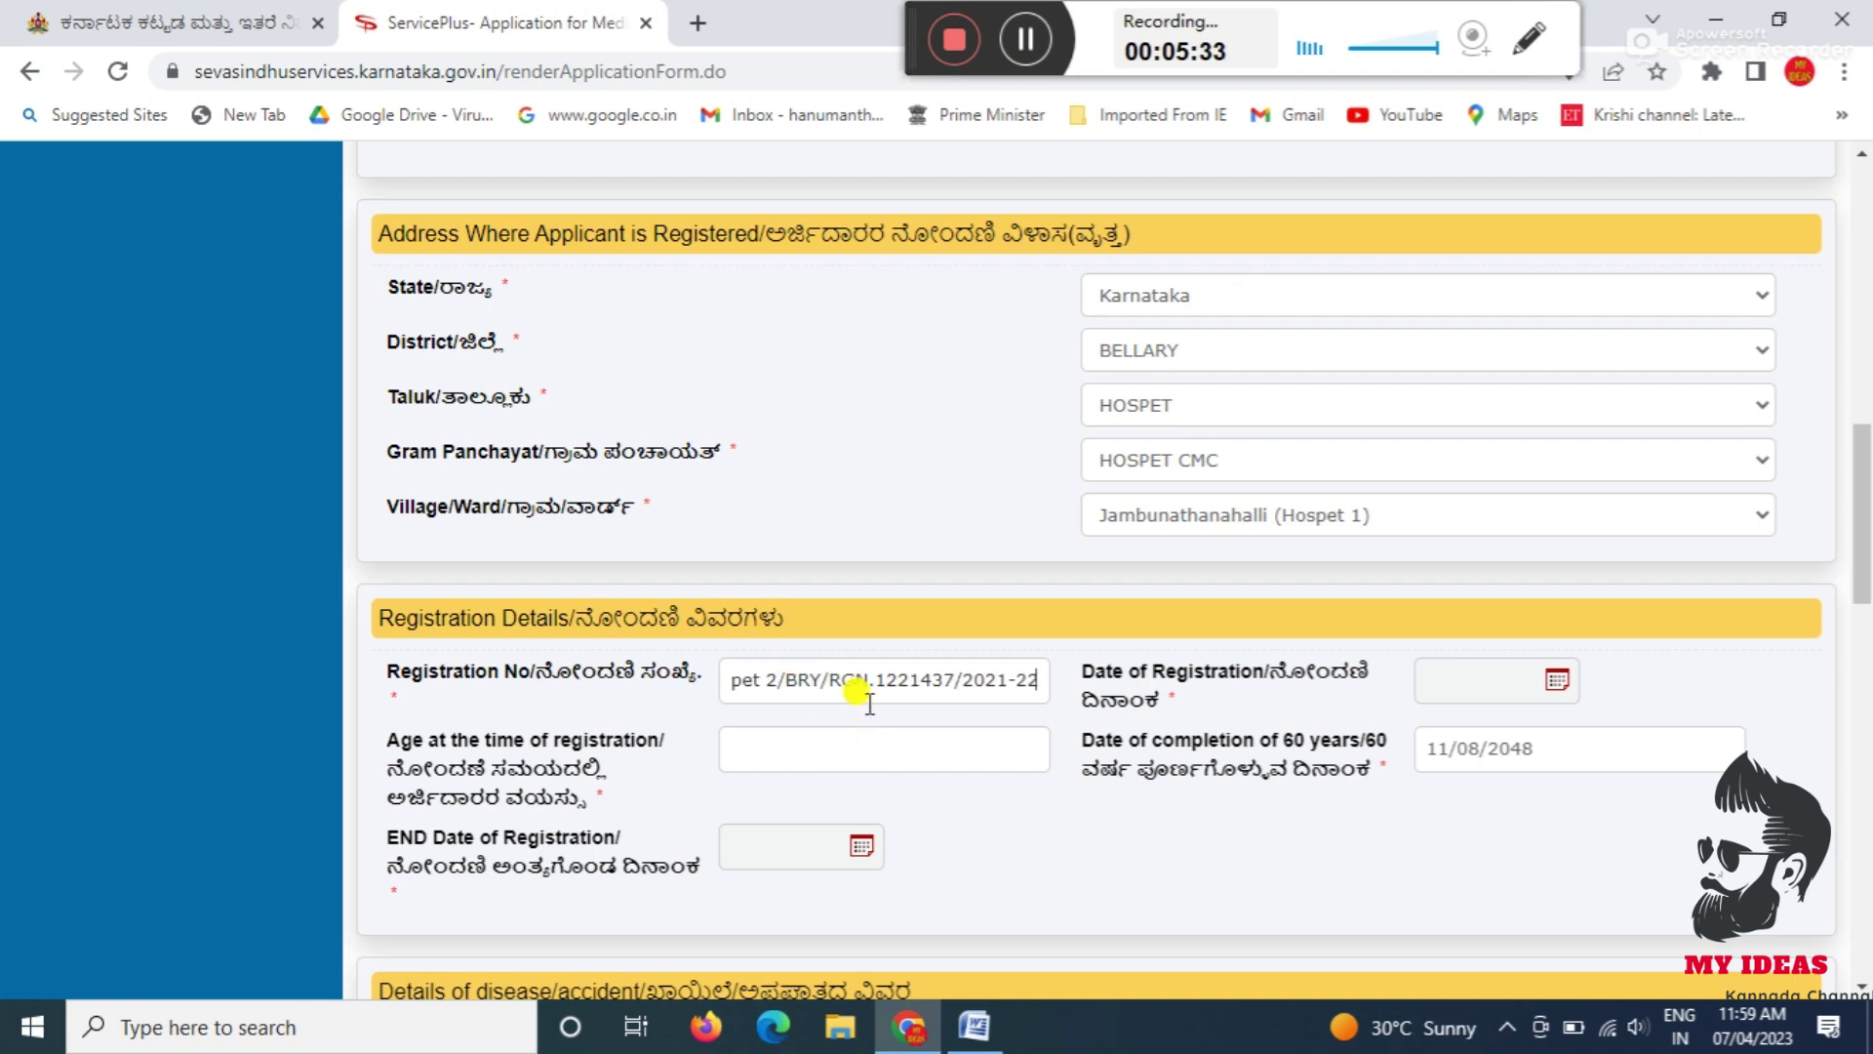
pyautogui.click(915, 756)
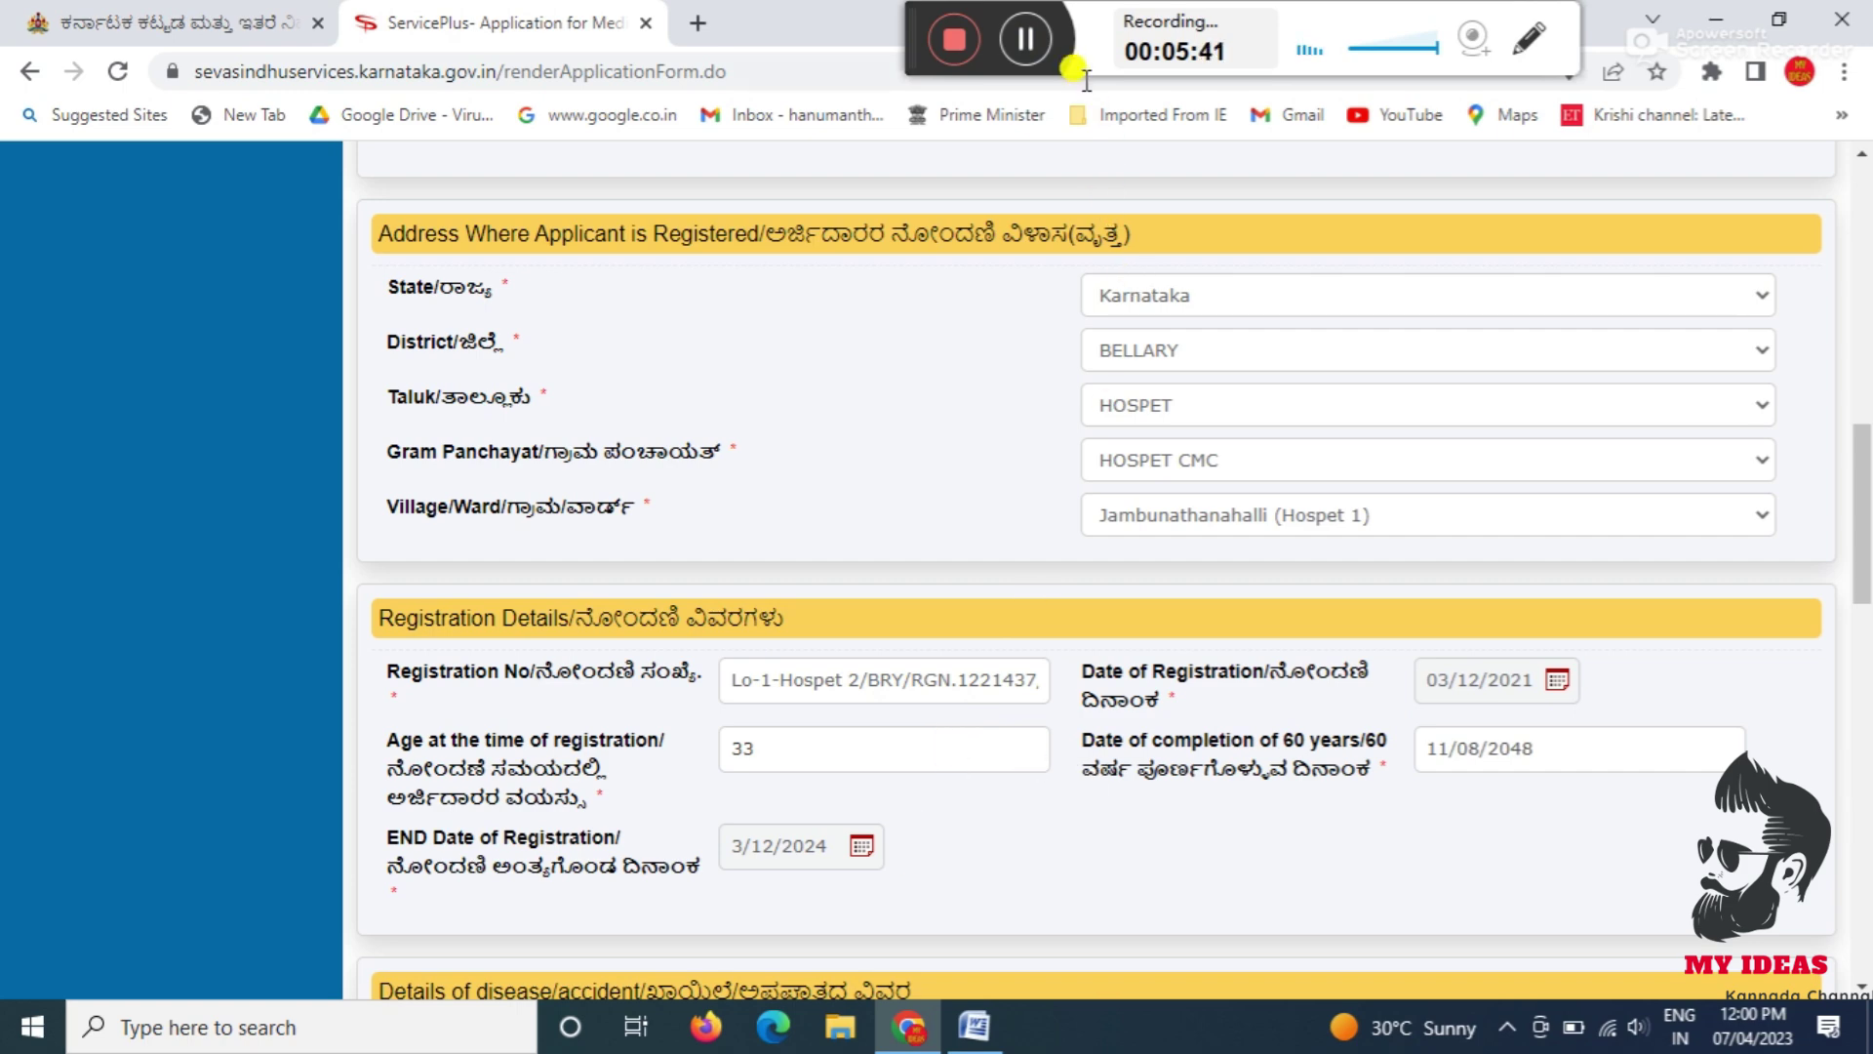
# Step: Complete the disease treatment details for FEVER from 02/04/2023 to 06/04/2023, costing 10000, and the applicant's bank details
pyautogui.press('pagedown')
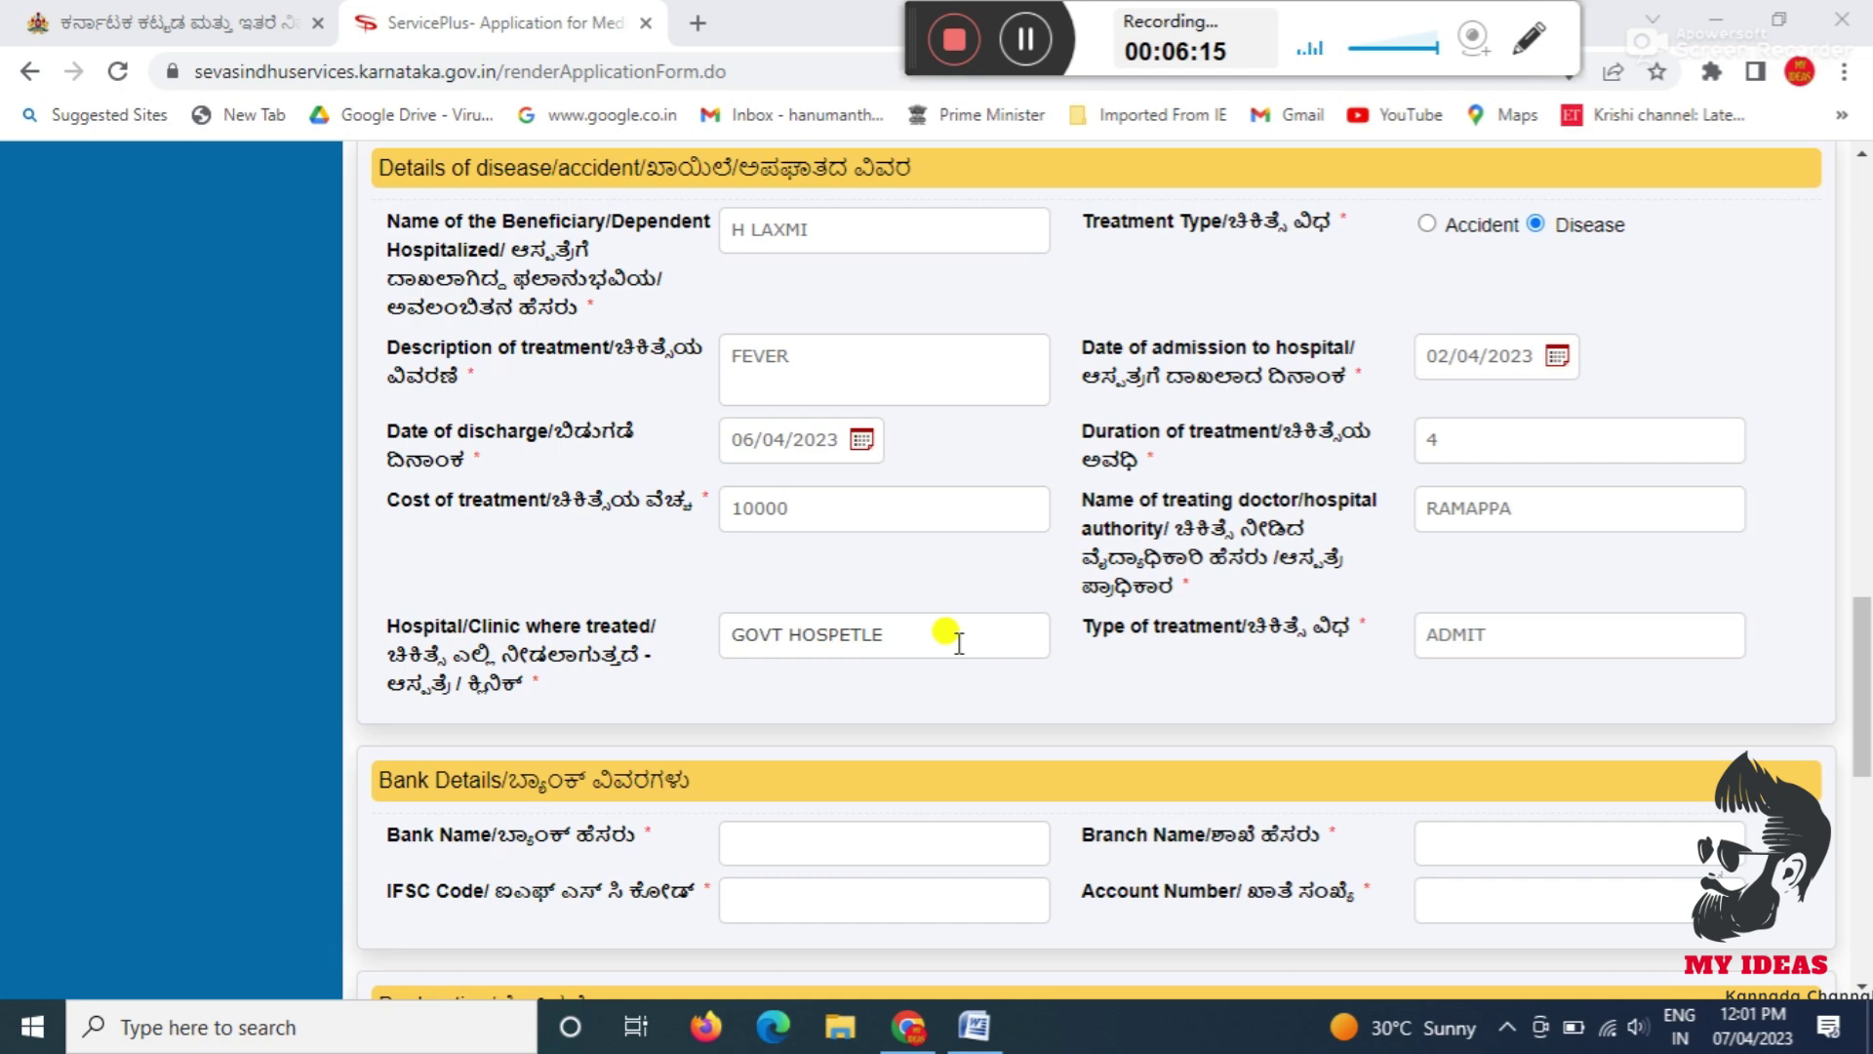
pyautogui.click(1026, 39)
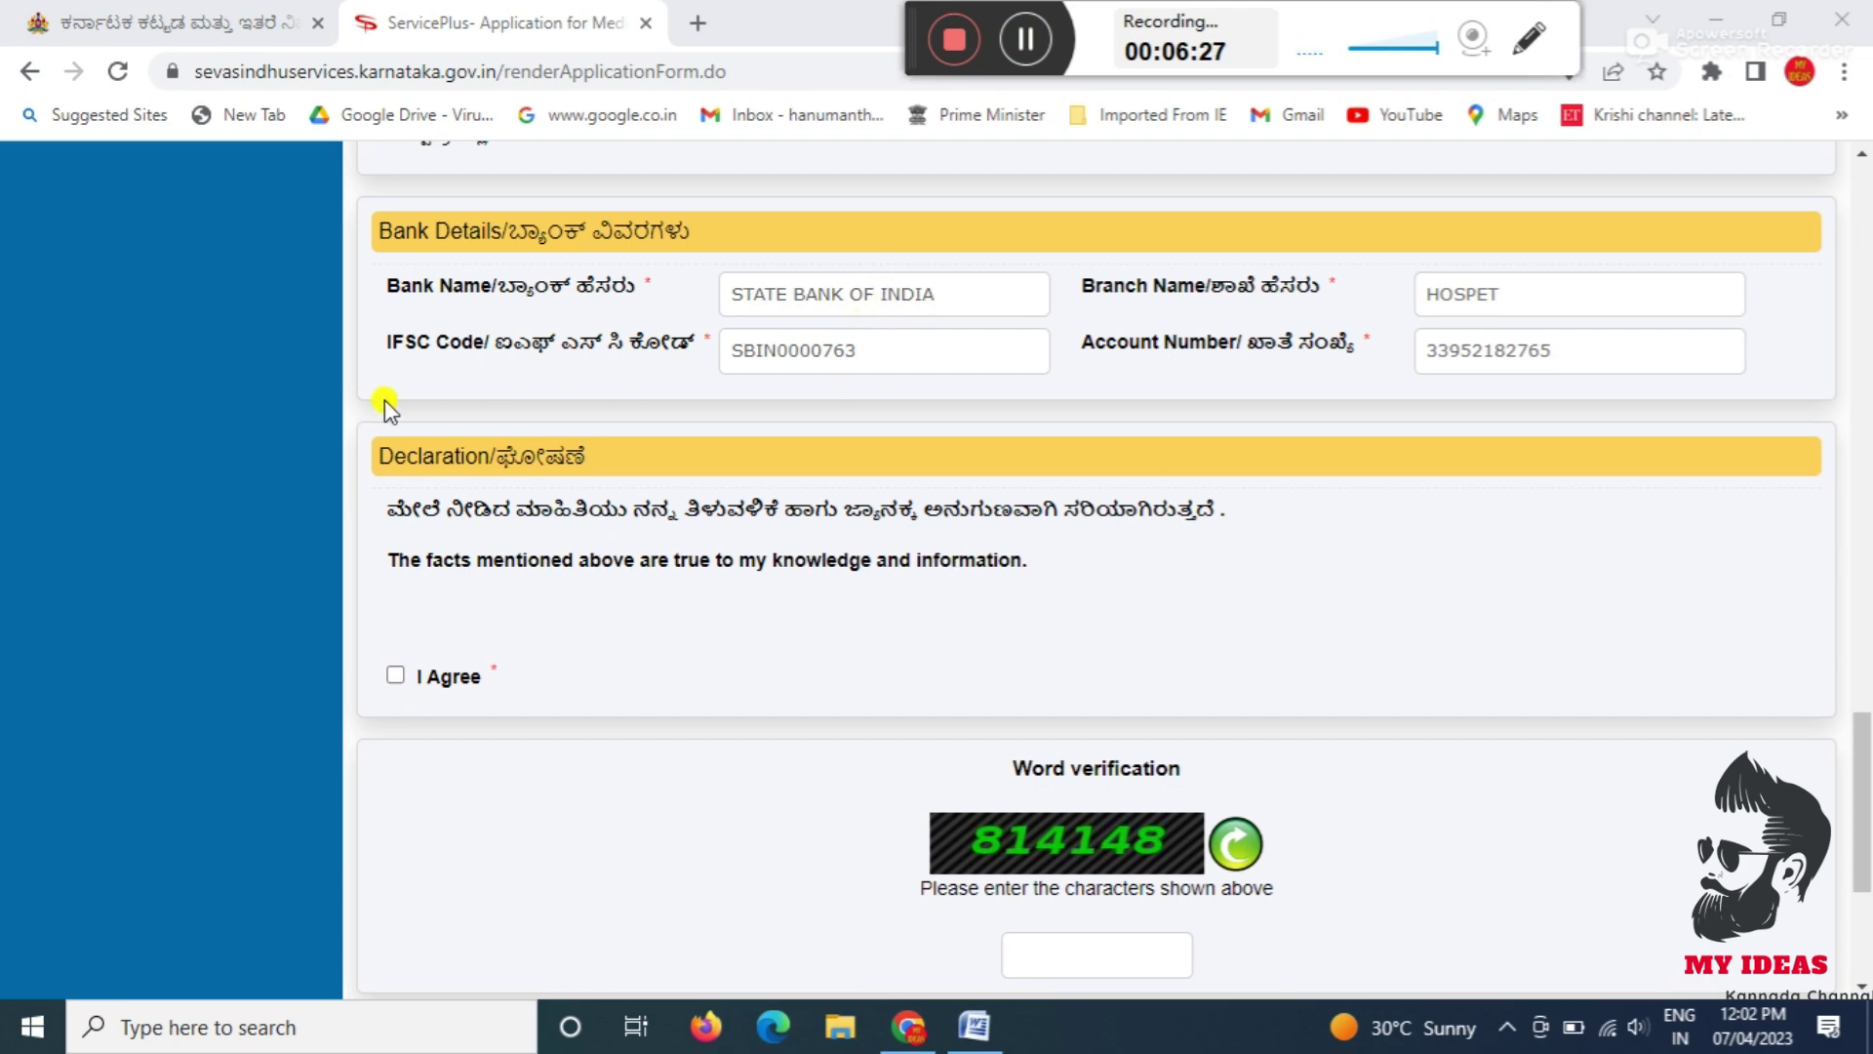
# Step: Agree to the declaration and enter the word verification code
pyautogui.click(396, 675)
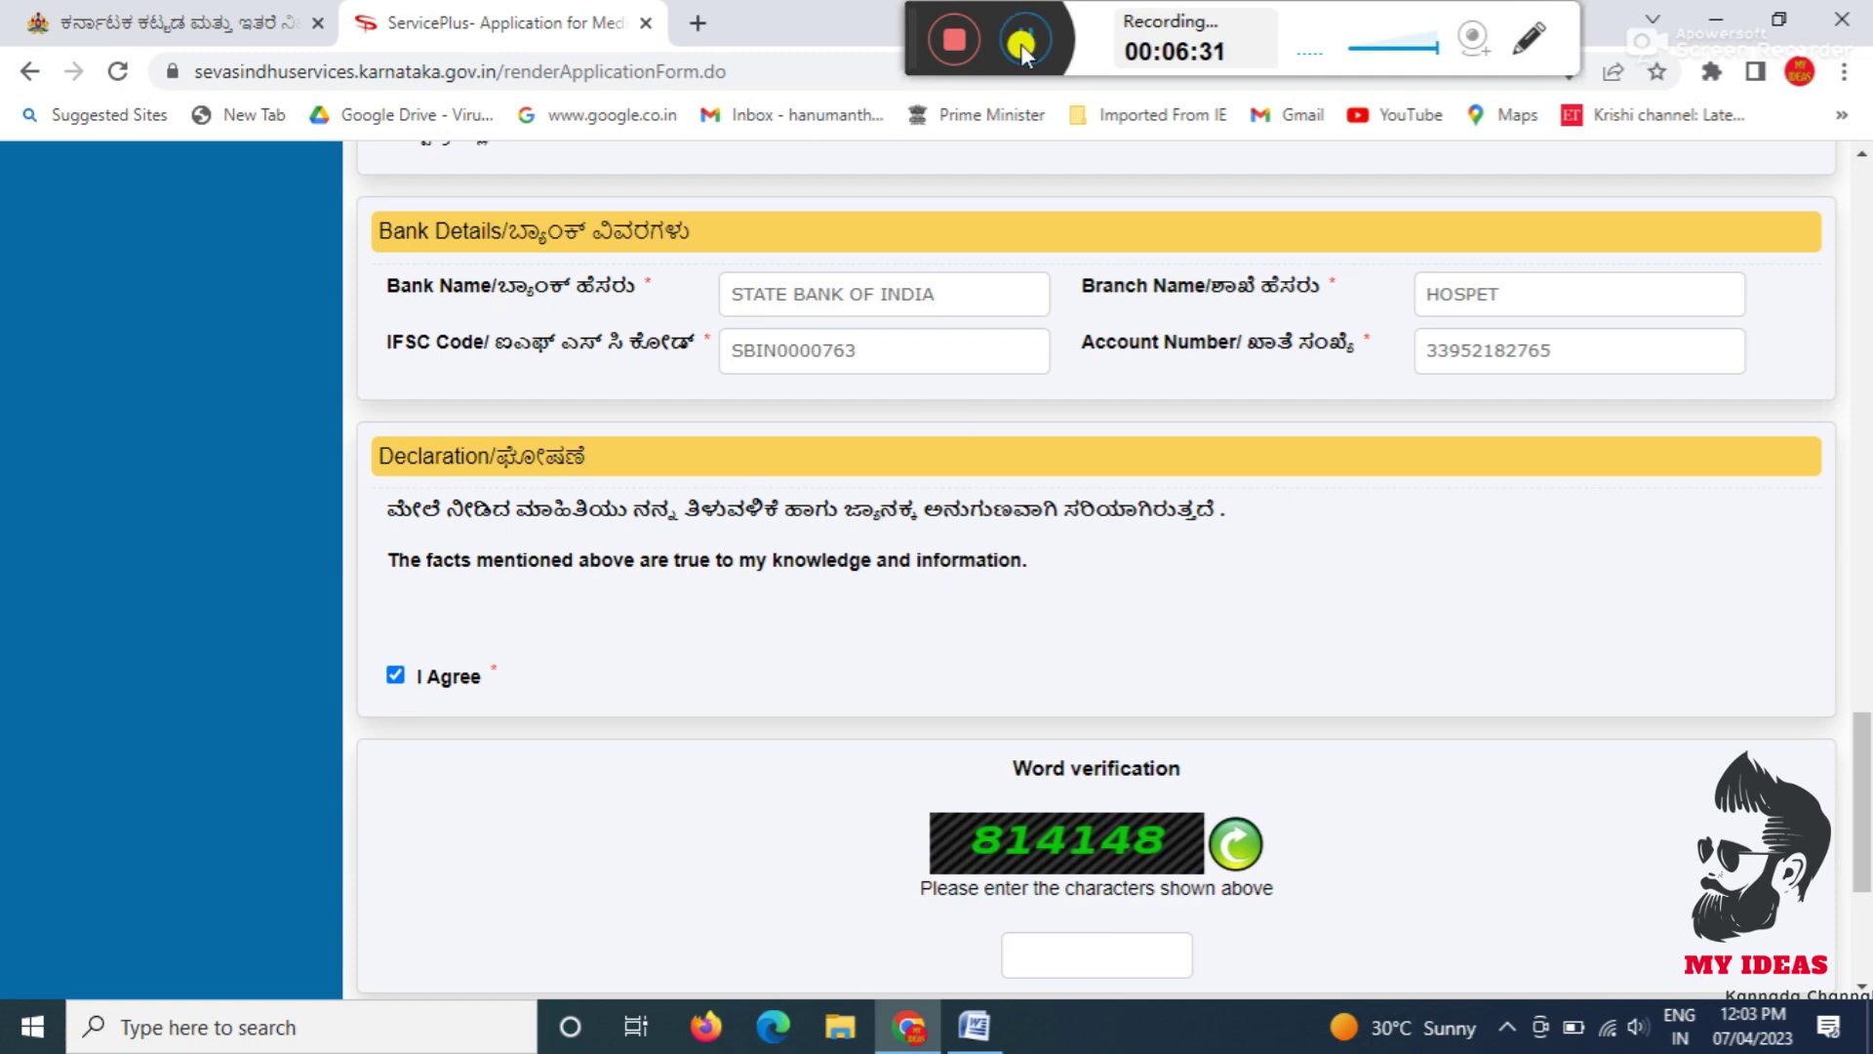
pyautogui.scroll(-4, 1012, 335)
pyautogui.click(1049, 556)
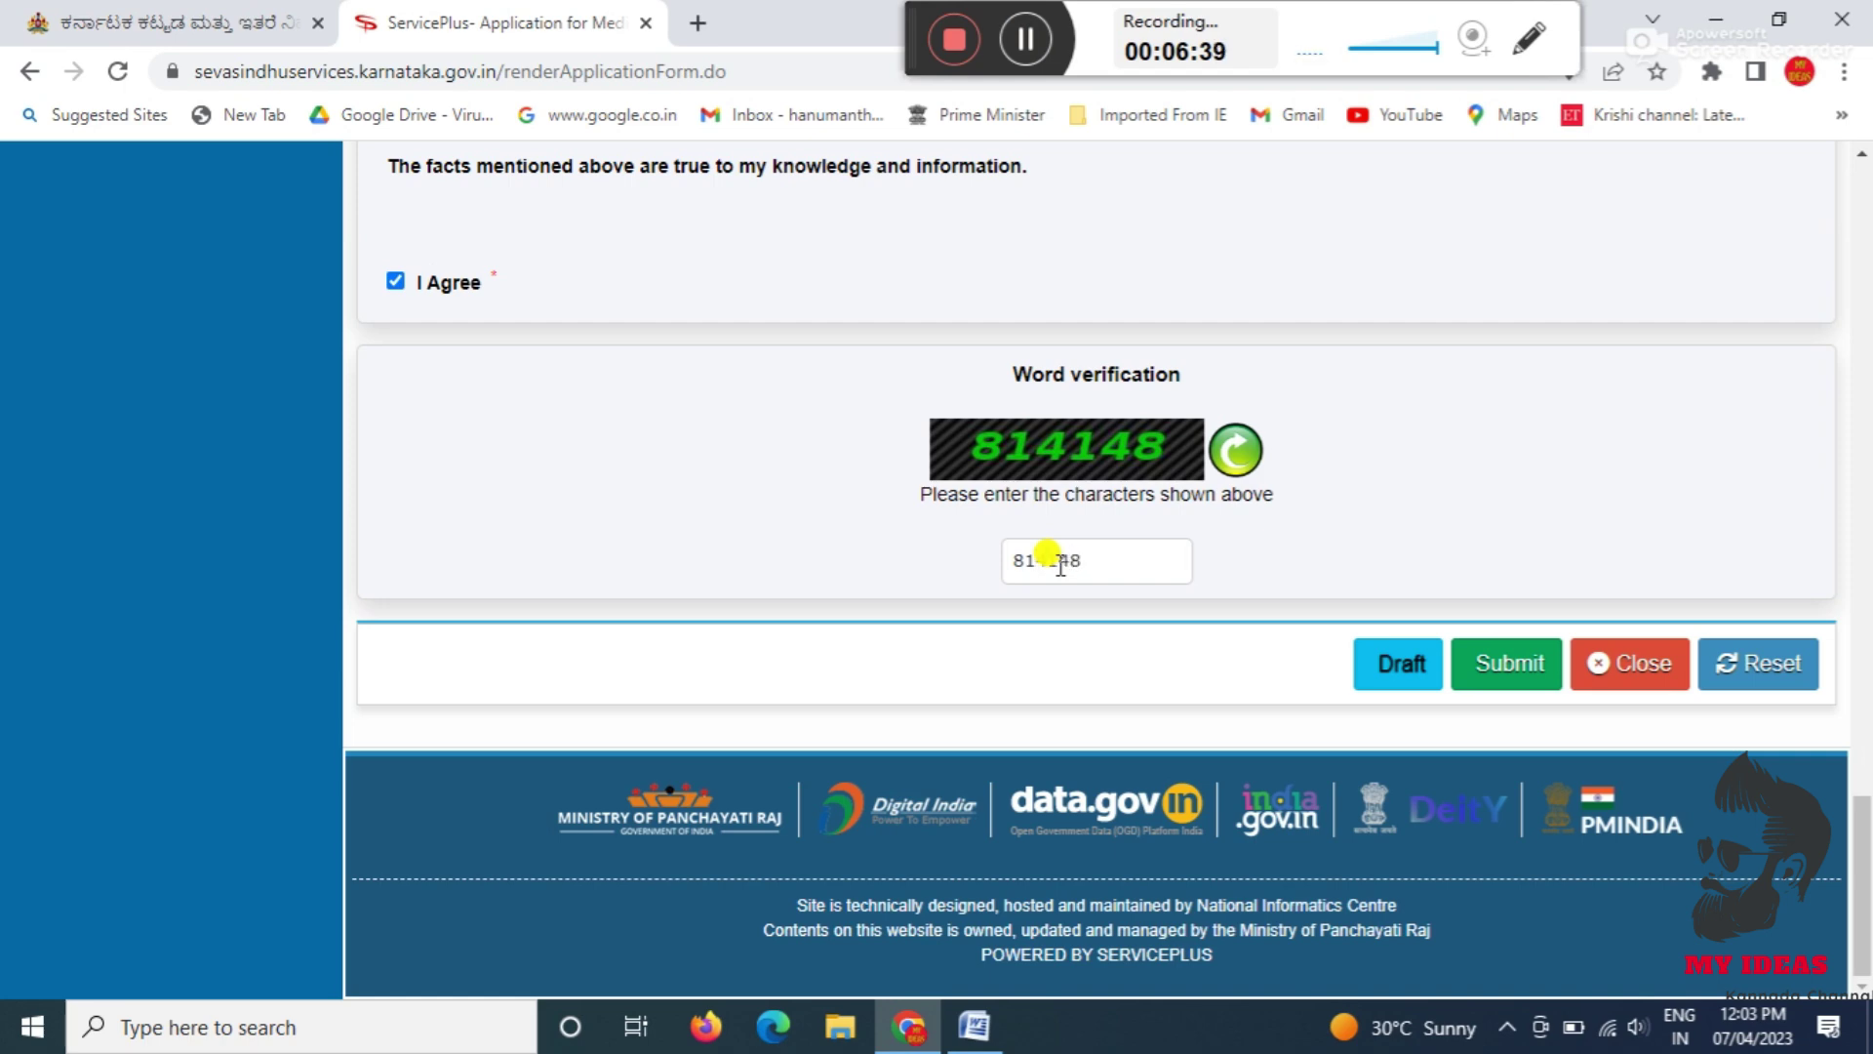
# Step: Submit the medical assistance application and acknowledge the Aadhaar verification message
pyautogui.click(1527, 673)
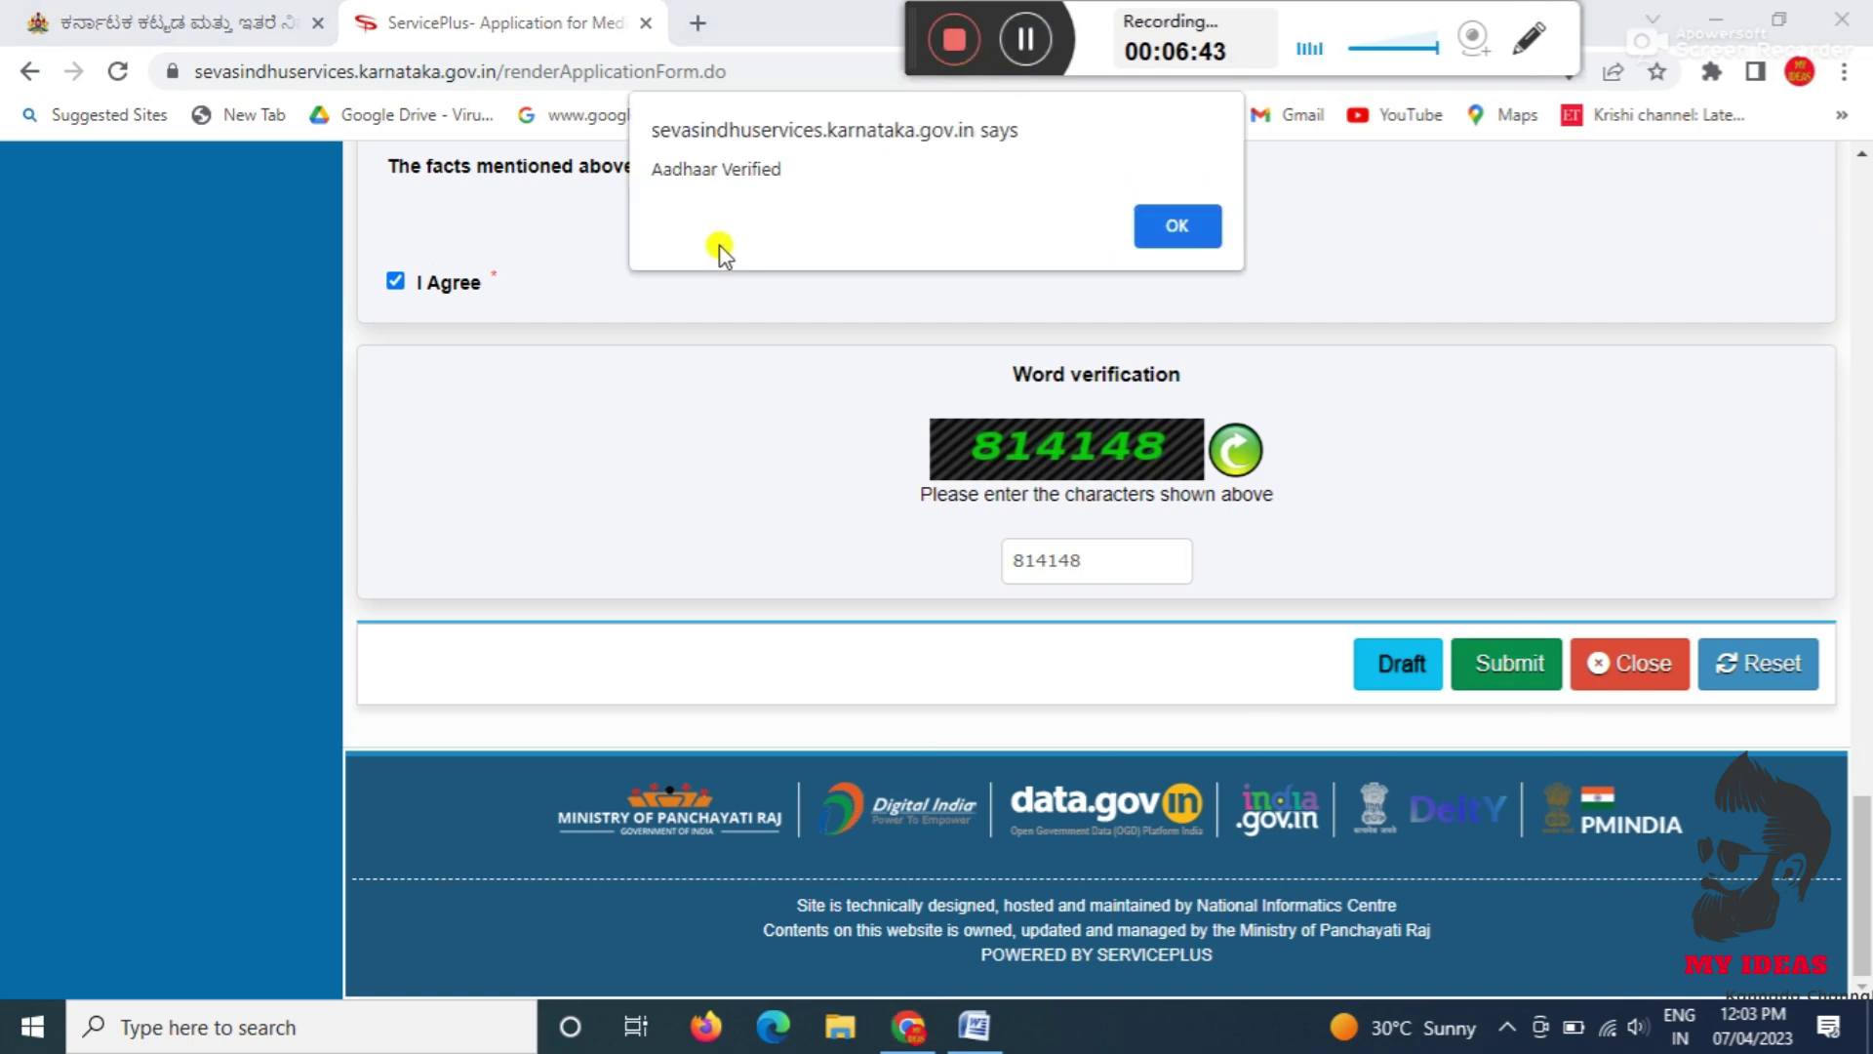
pyautogui.click(1178, 225)
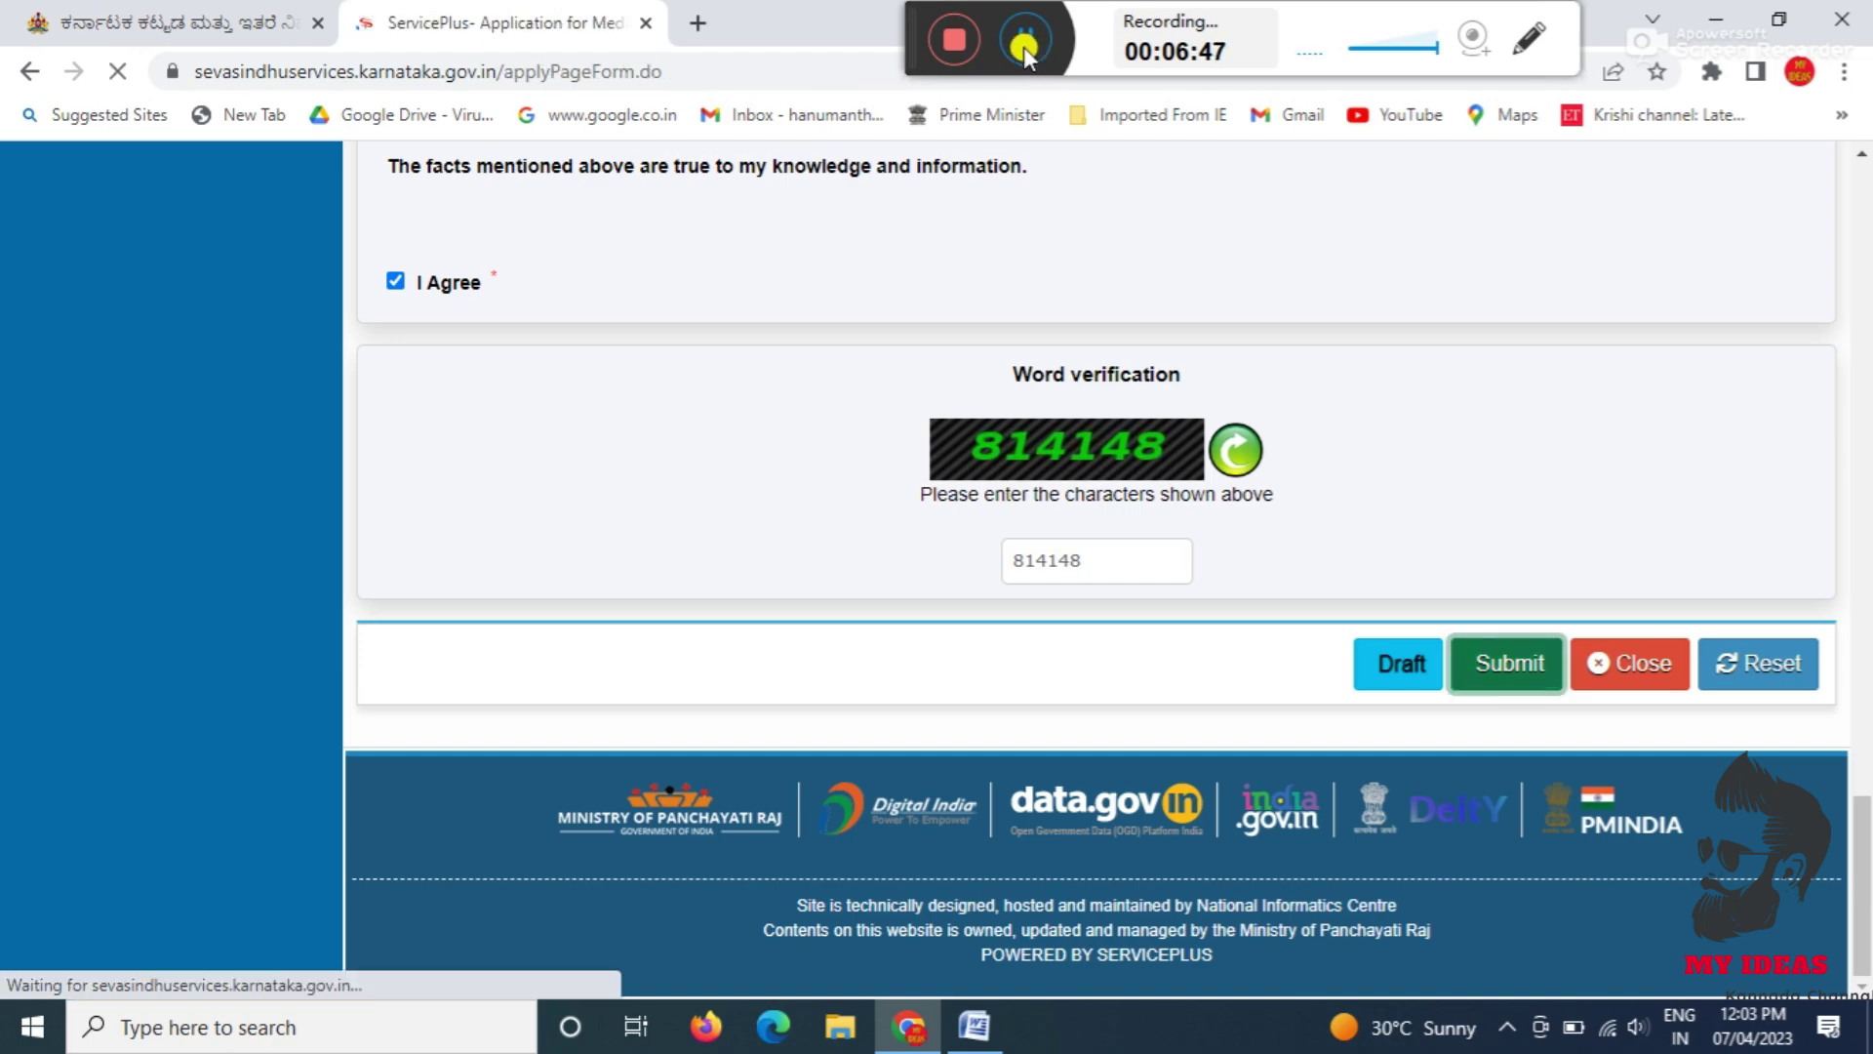
# Step: Review the application draft down to its additional details and proceed to attaching the annexures
pyautogui.scroll(-20, 1185, 491)
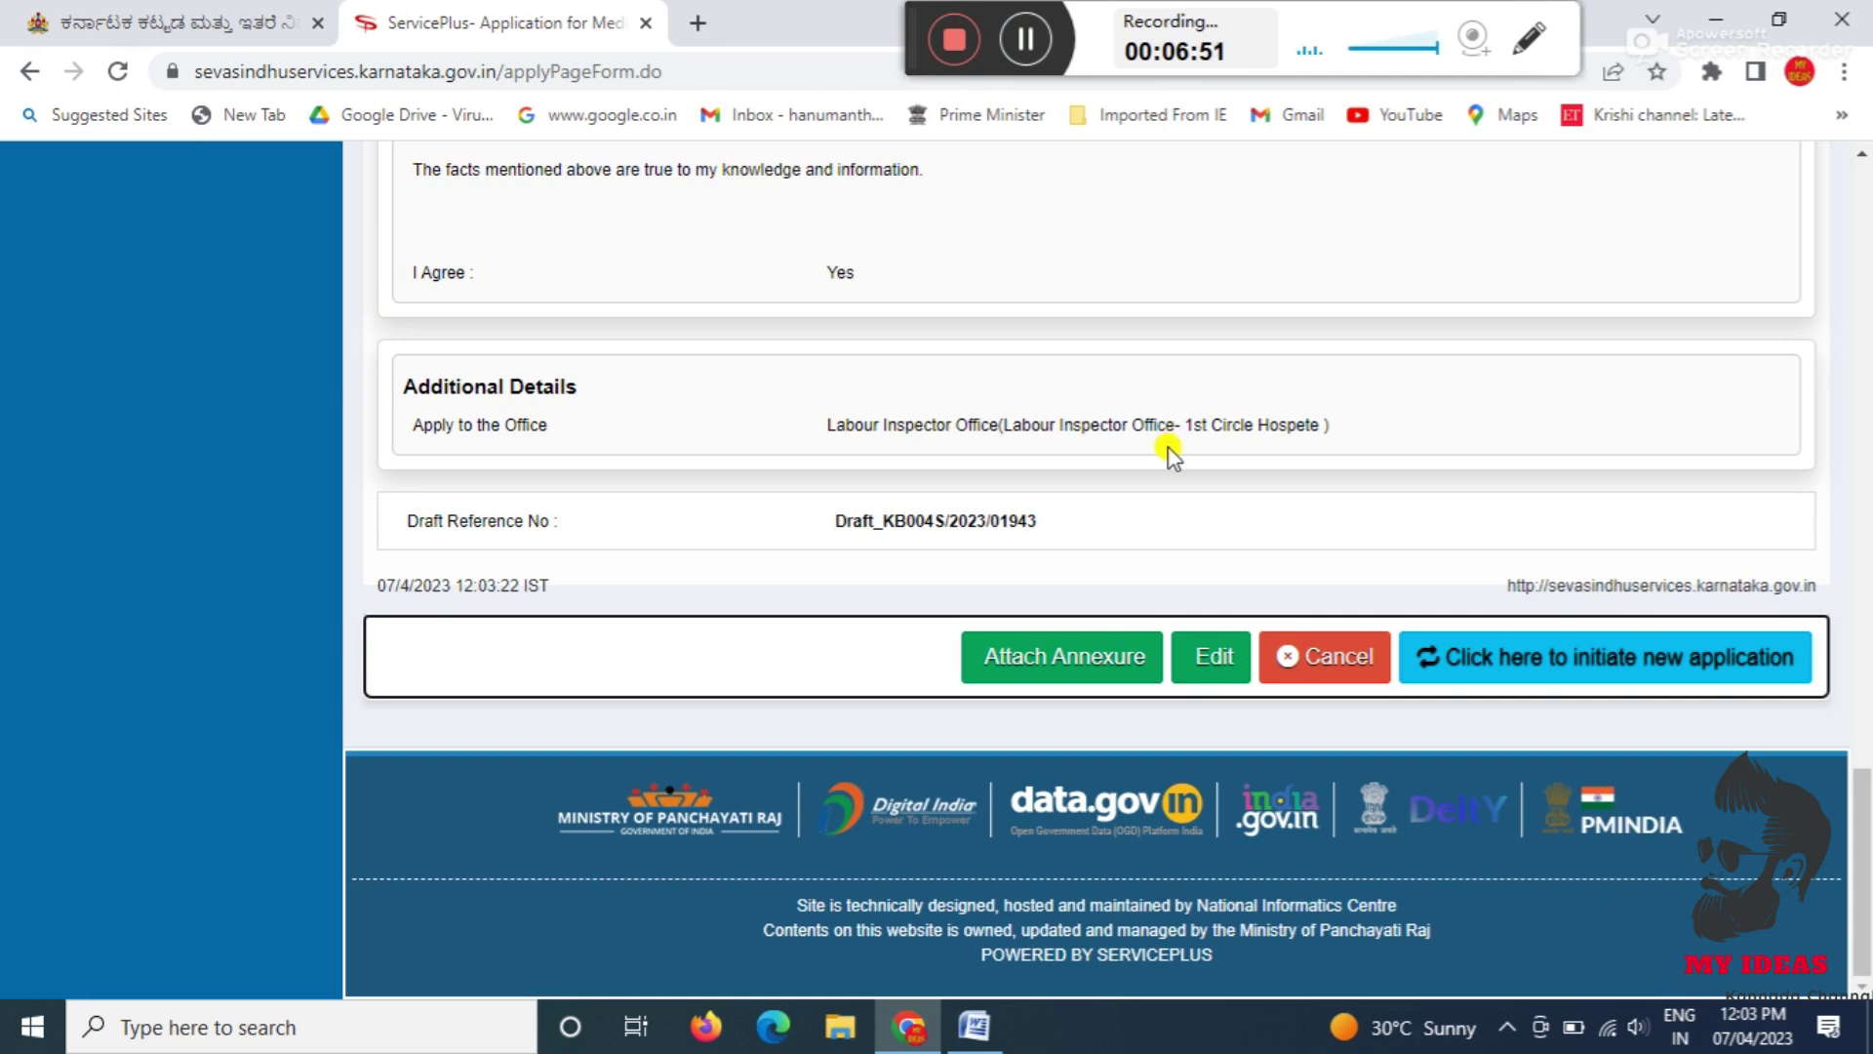
pyautogui.scroll(5, 1171, 453)
pyautogui.scroll(-5, 1171, 453)
pyautogui.click(1094, 670)
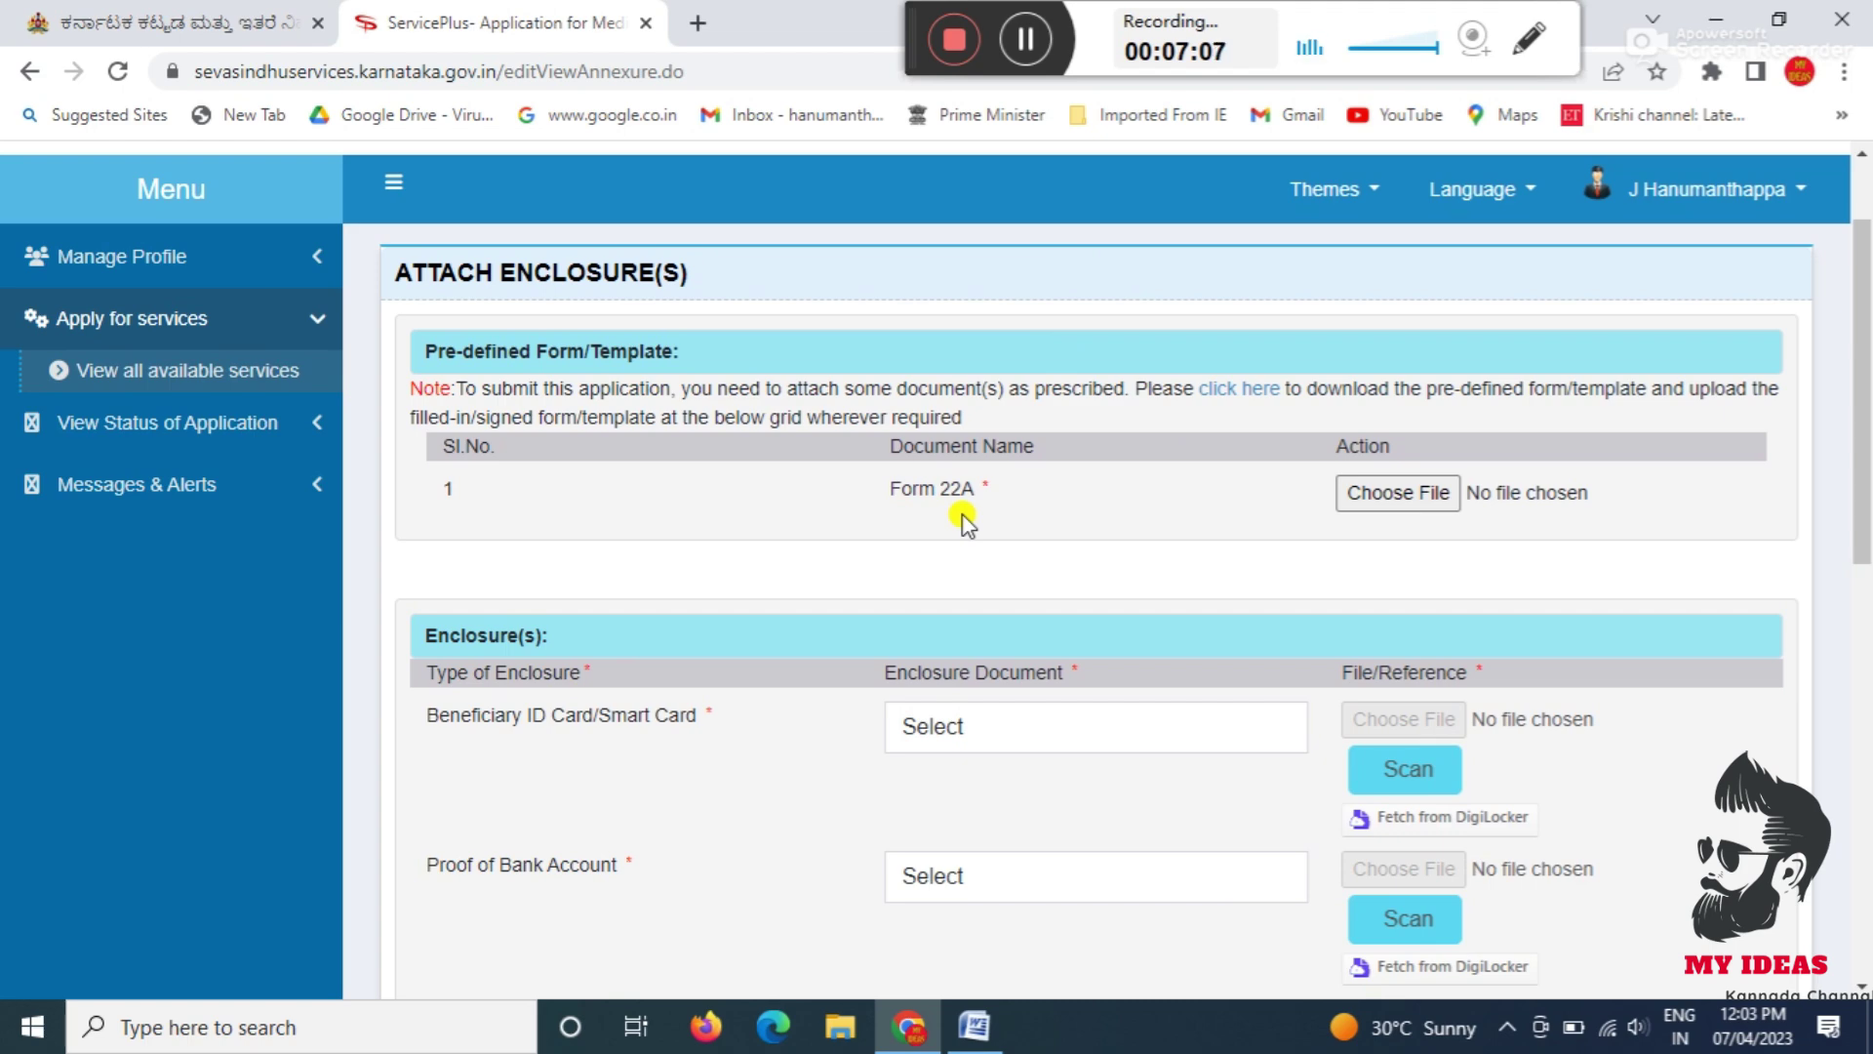
# Step: Examine the Form 22A upload and the required enclosures, from the beneficiary ID card to the ration card
pyautogui.click(1385, 494)
pyautogui.scroll(-3, 1117, 561)
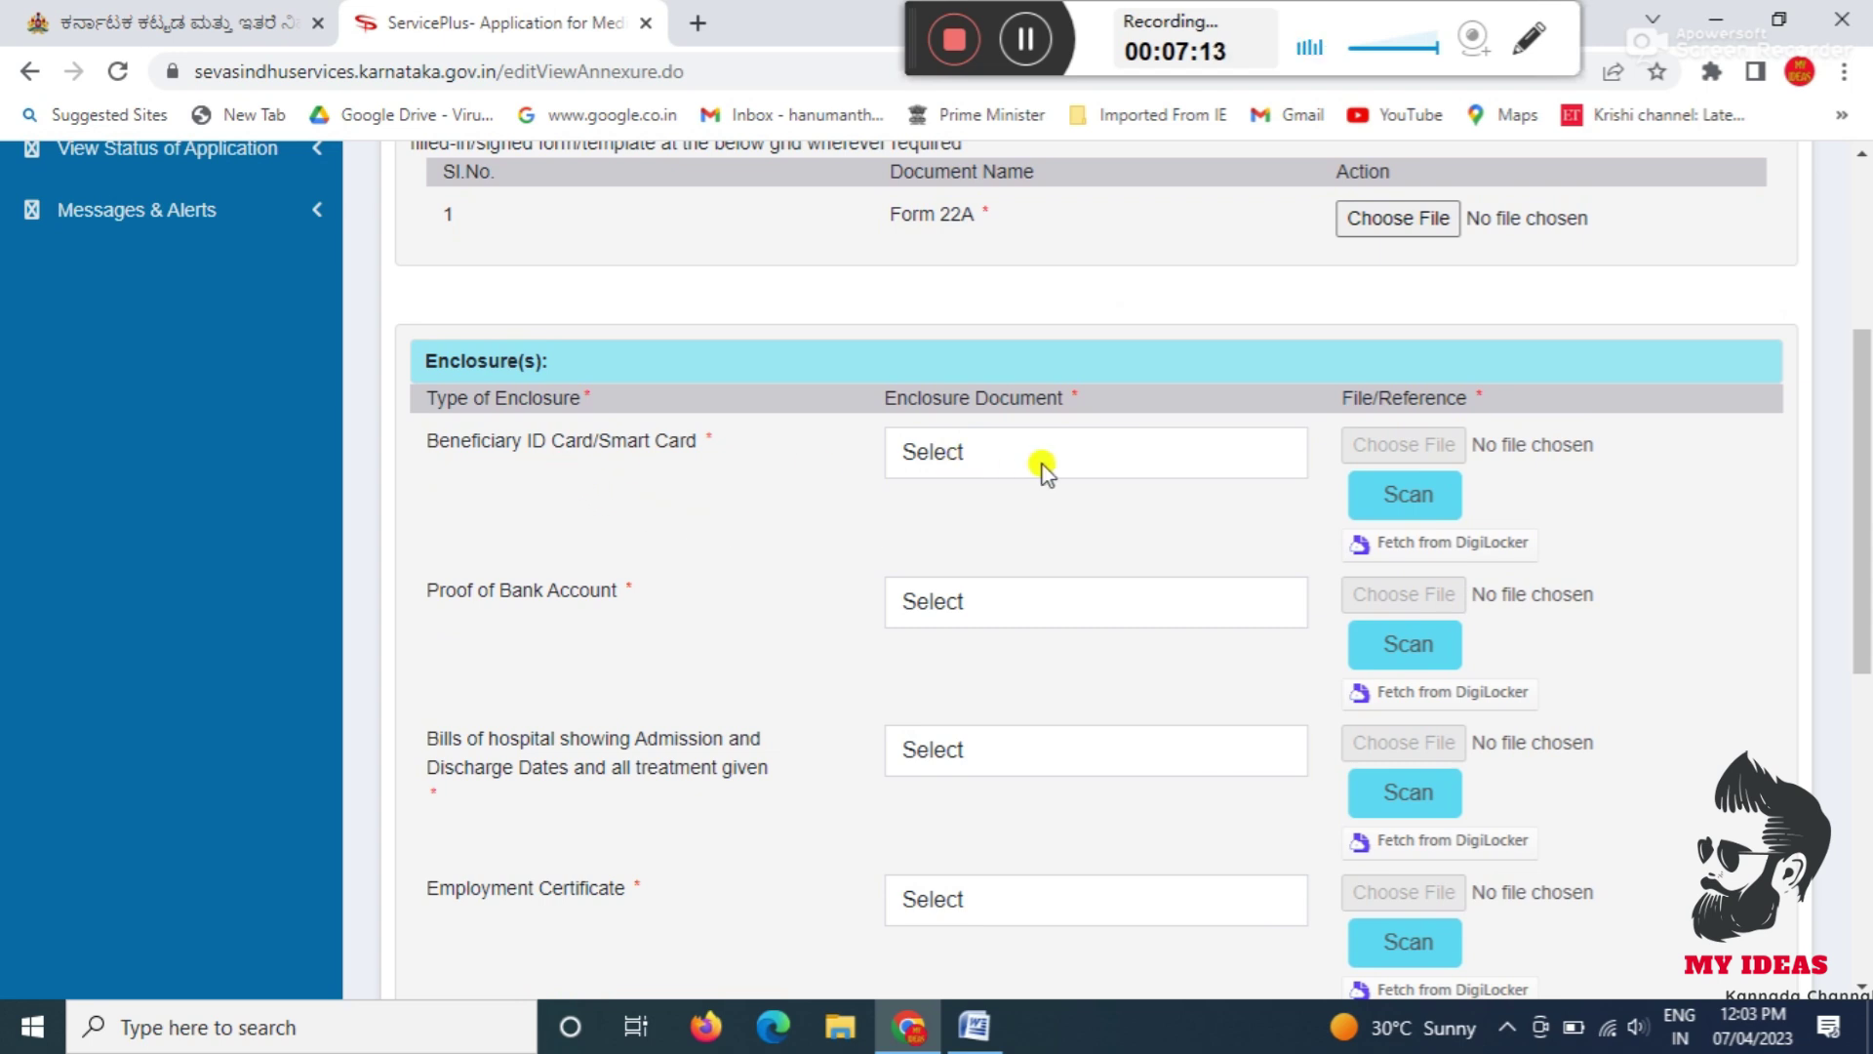
pyautogui.click(1025, 41)
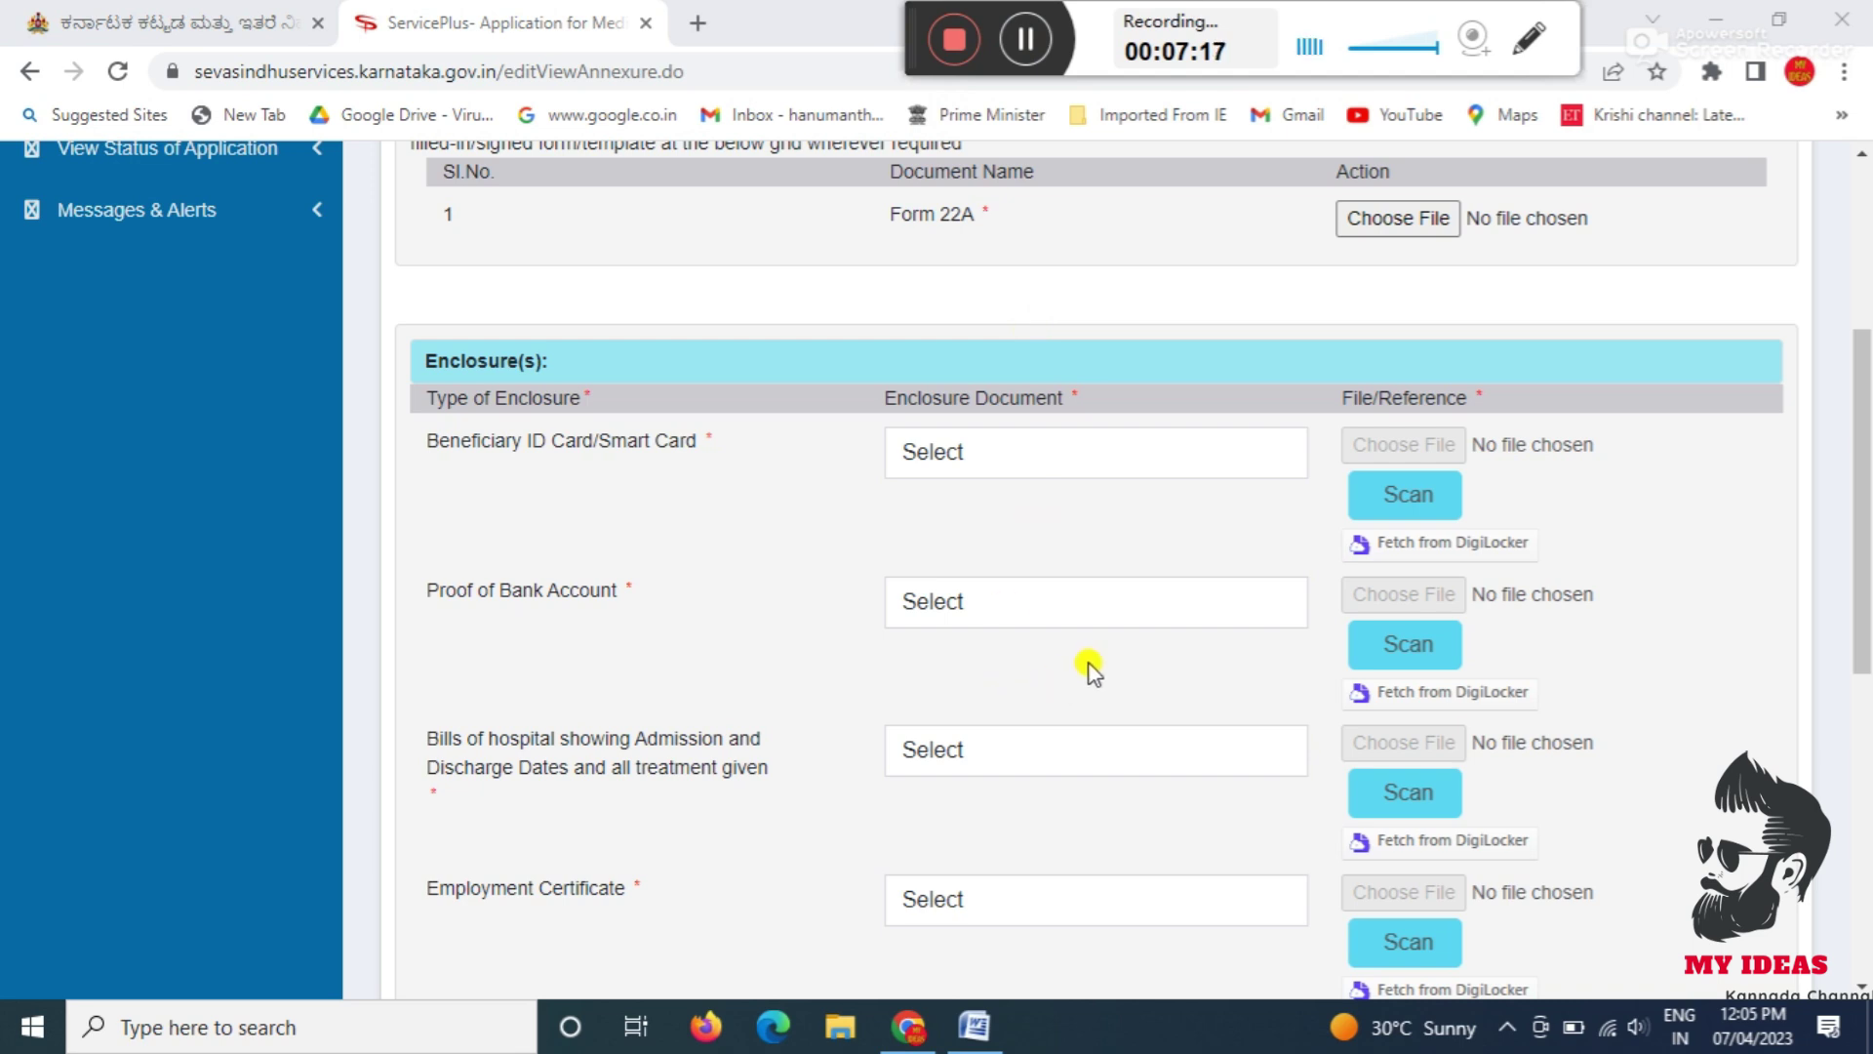
pyautogui.scroll(-3, 1090, 669)
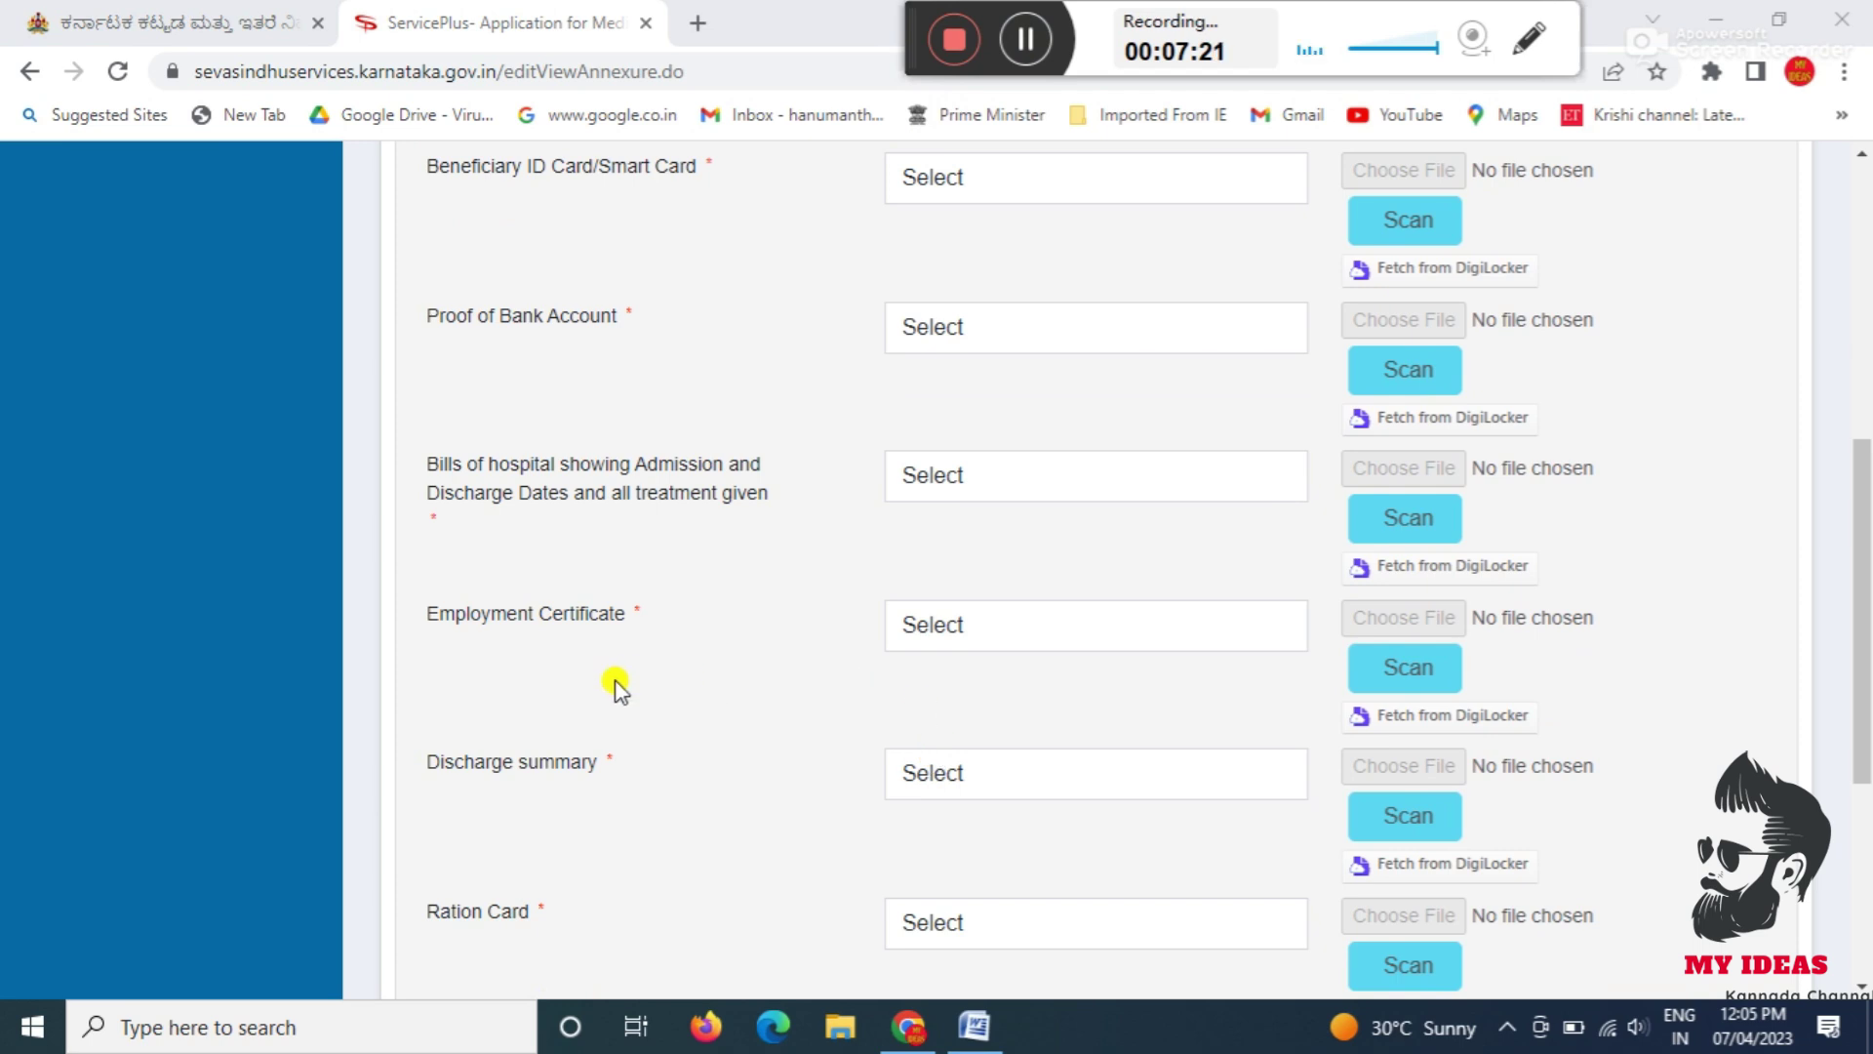
pyautogui.scroll(-2, 751, 678)
pyautogui.scroll(-2, 751, 678)
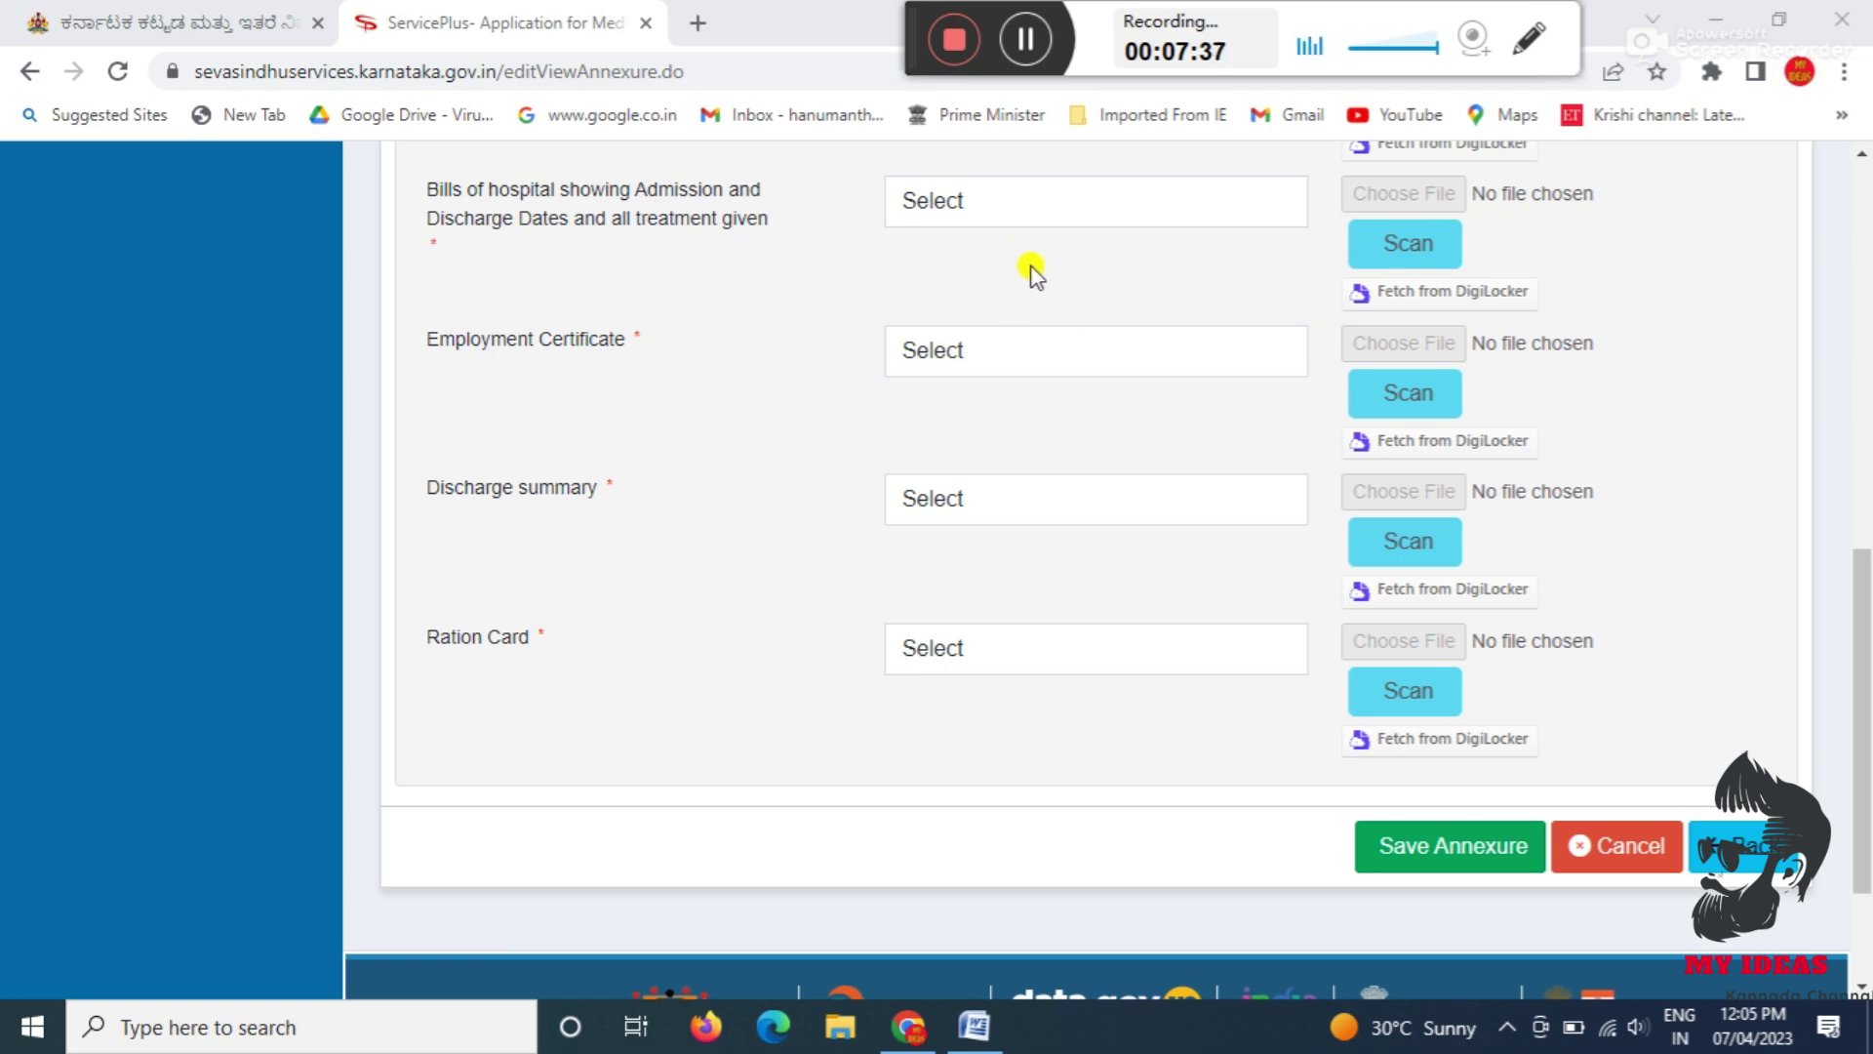
pyautogui.scroll(4, 945, 436)
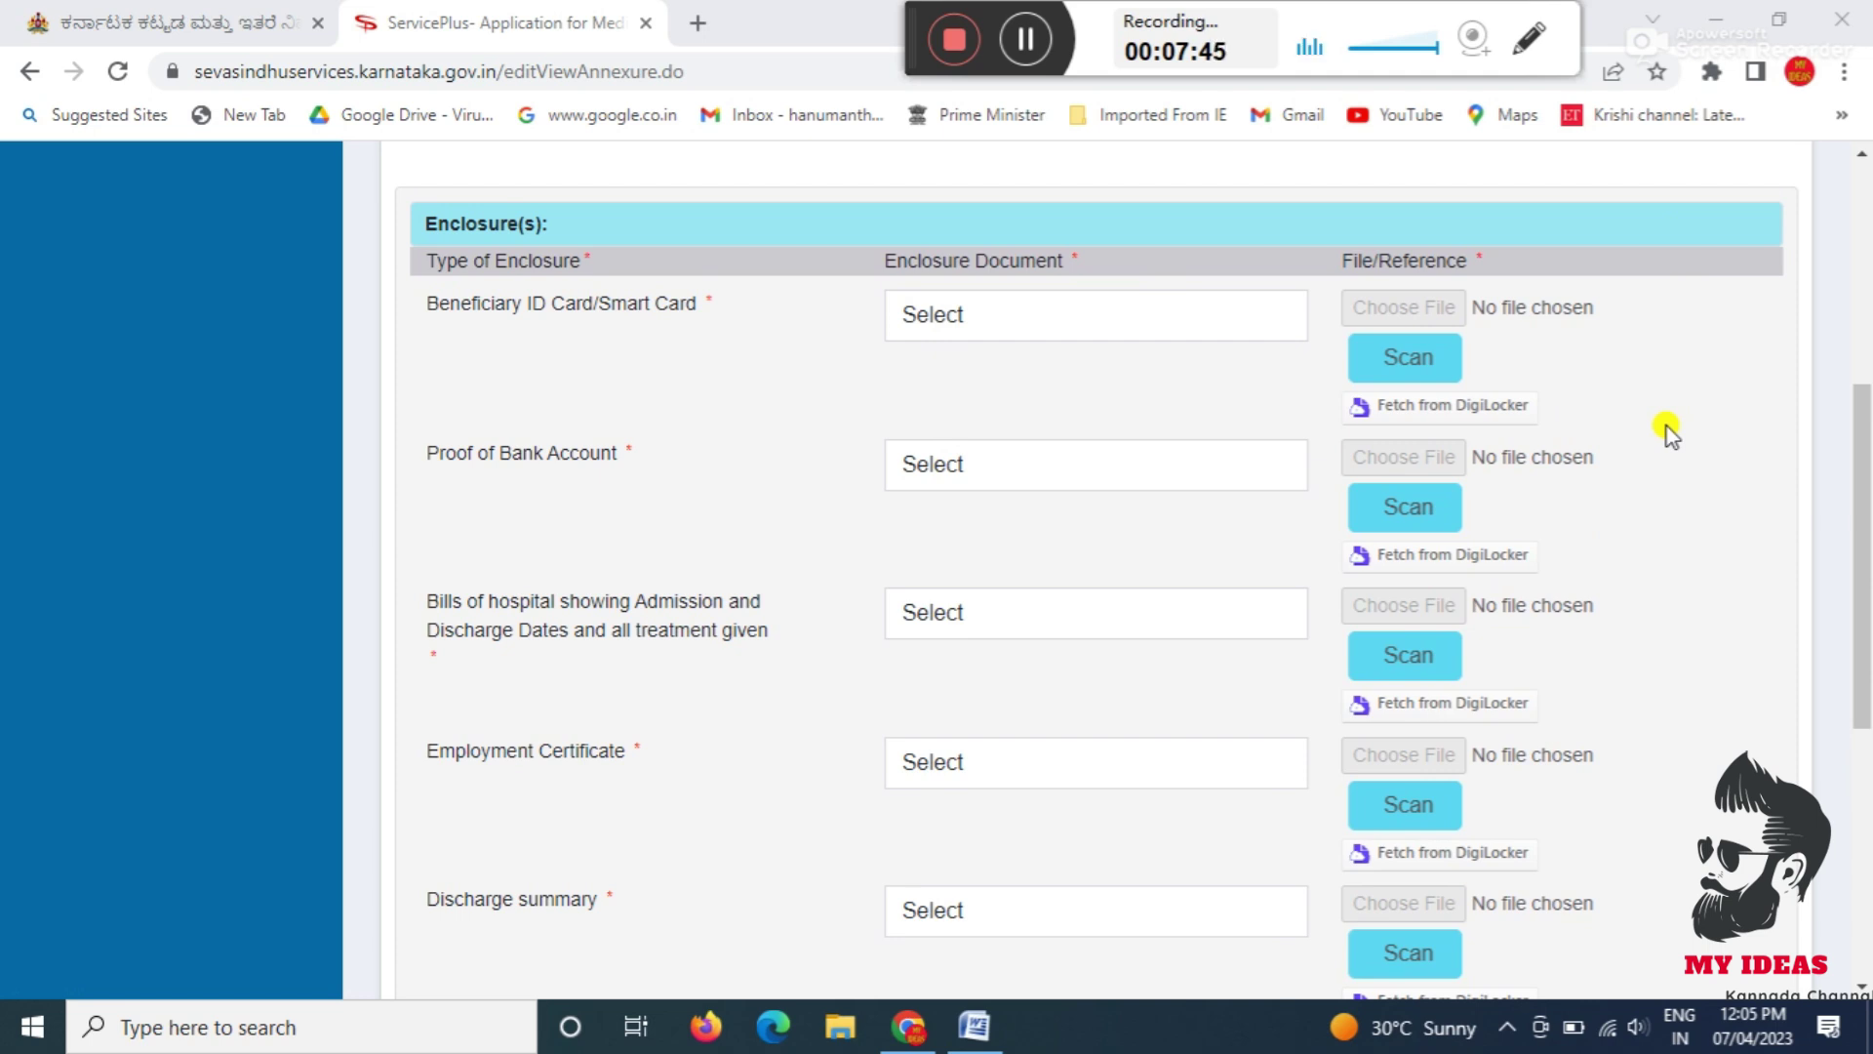
# Step: Check the documents and PDF files chosen for Form 22A and every enclosure, and save the annexure
pyautogui.scroll(3, 1668, 429)
pyautogui.scroll(-3, 1665, 426)
pyautogui.scroll(3, 1639, 390)
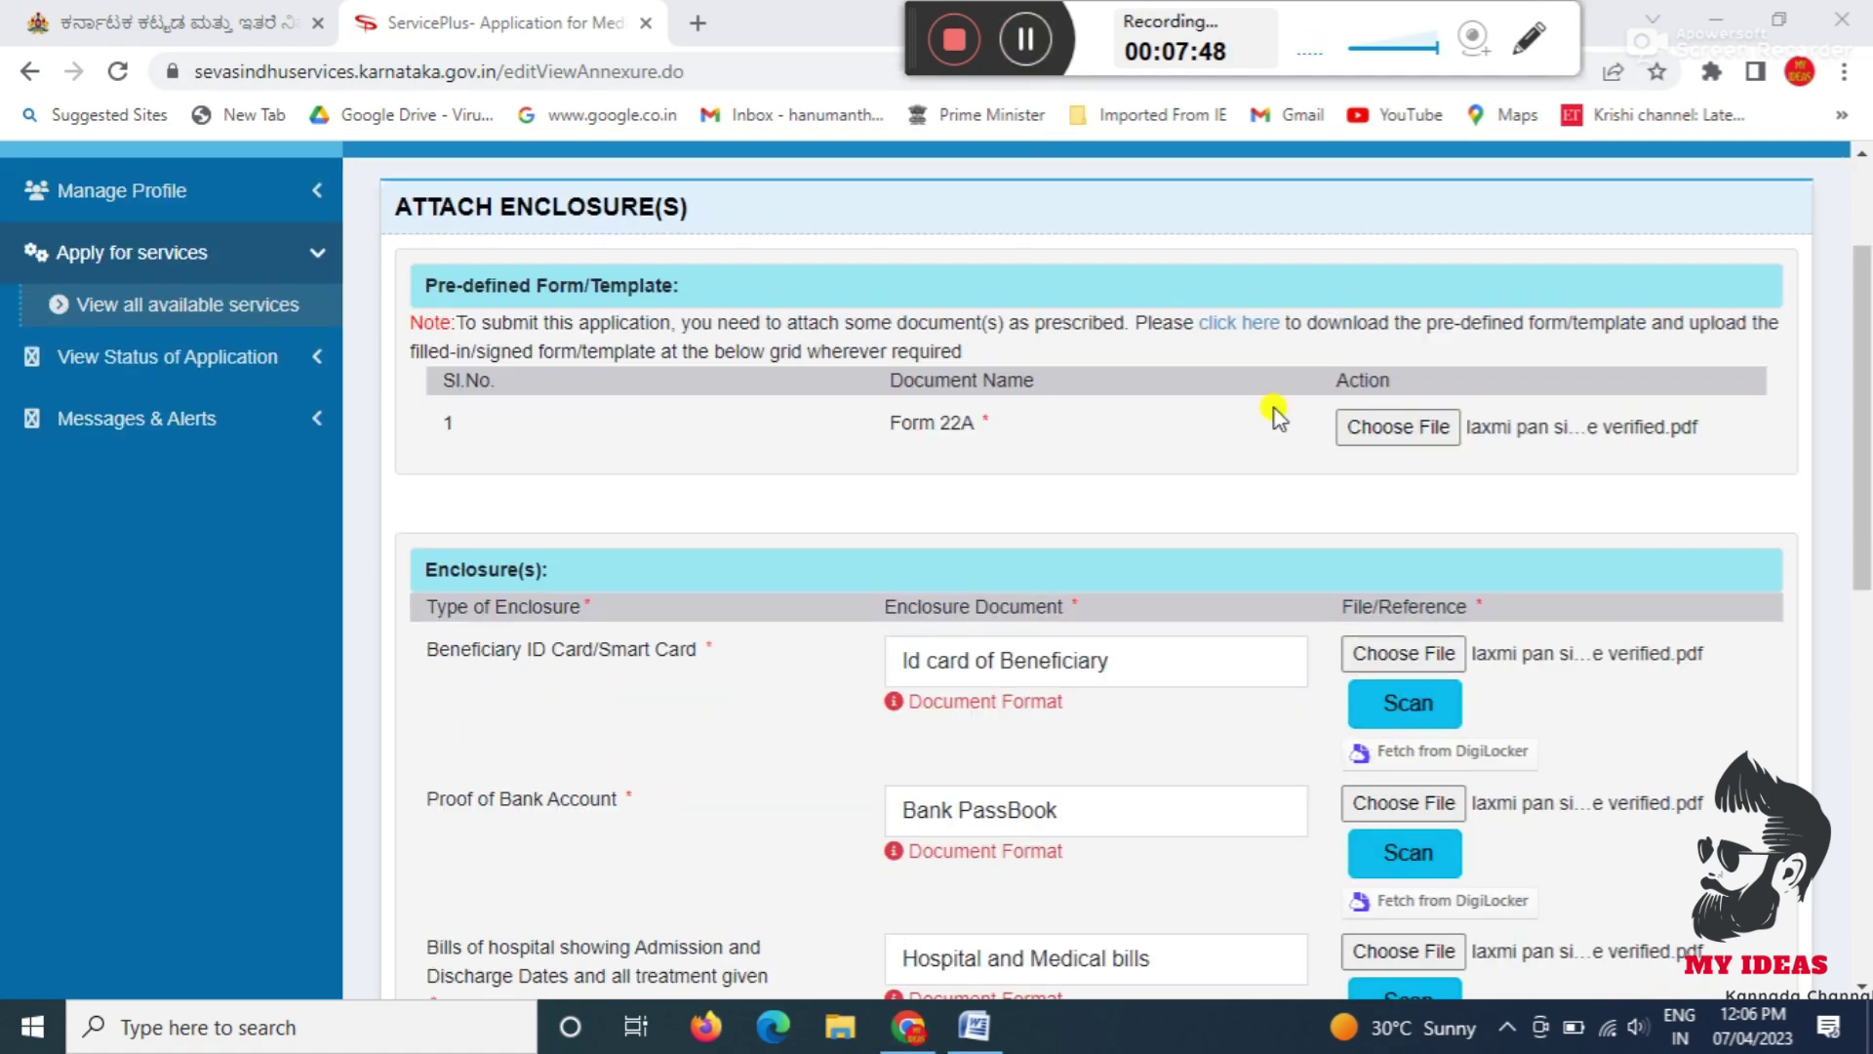
pyautogui.scroll(-10, 1284, 430)
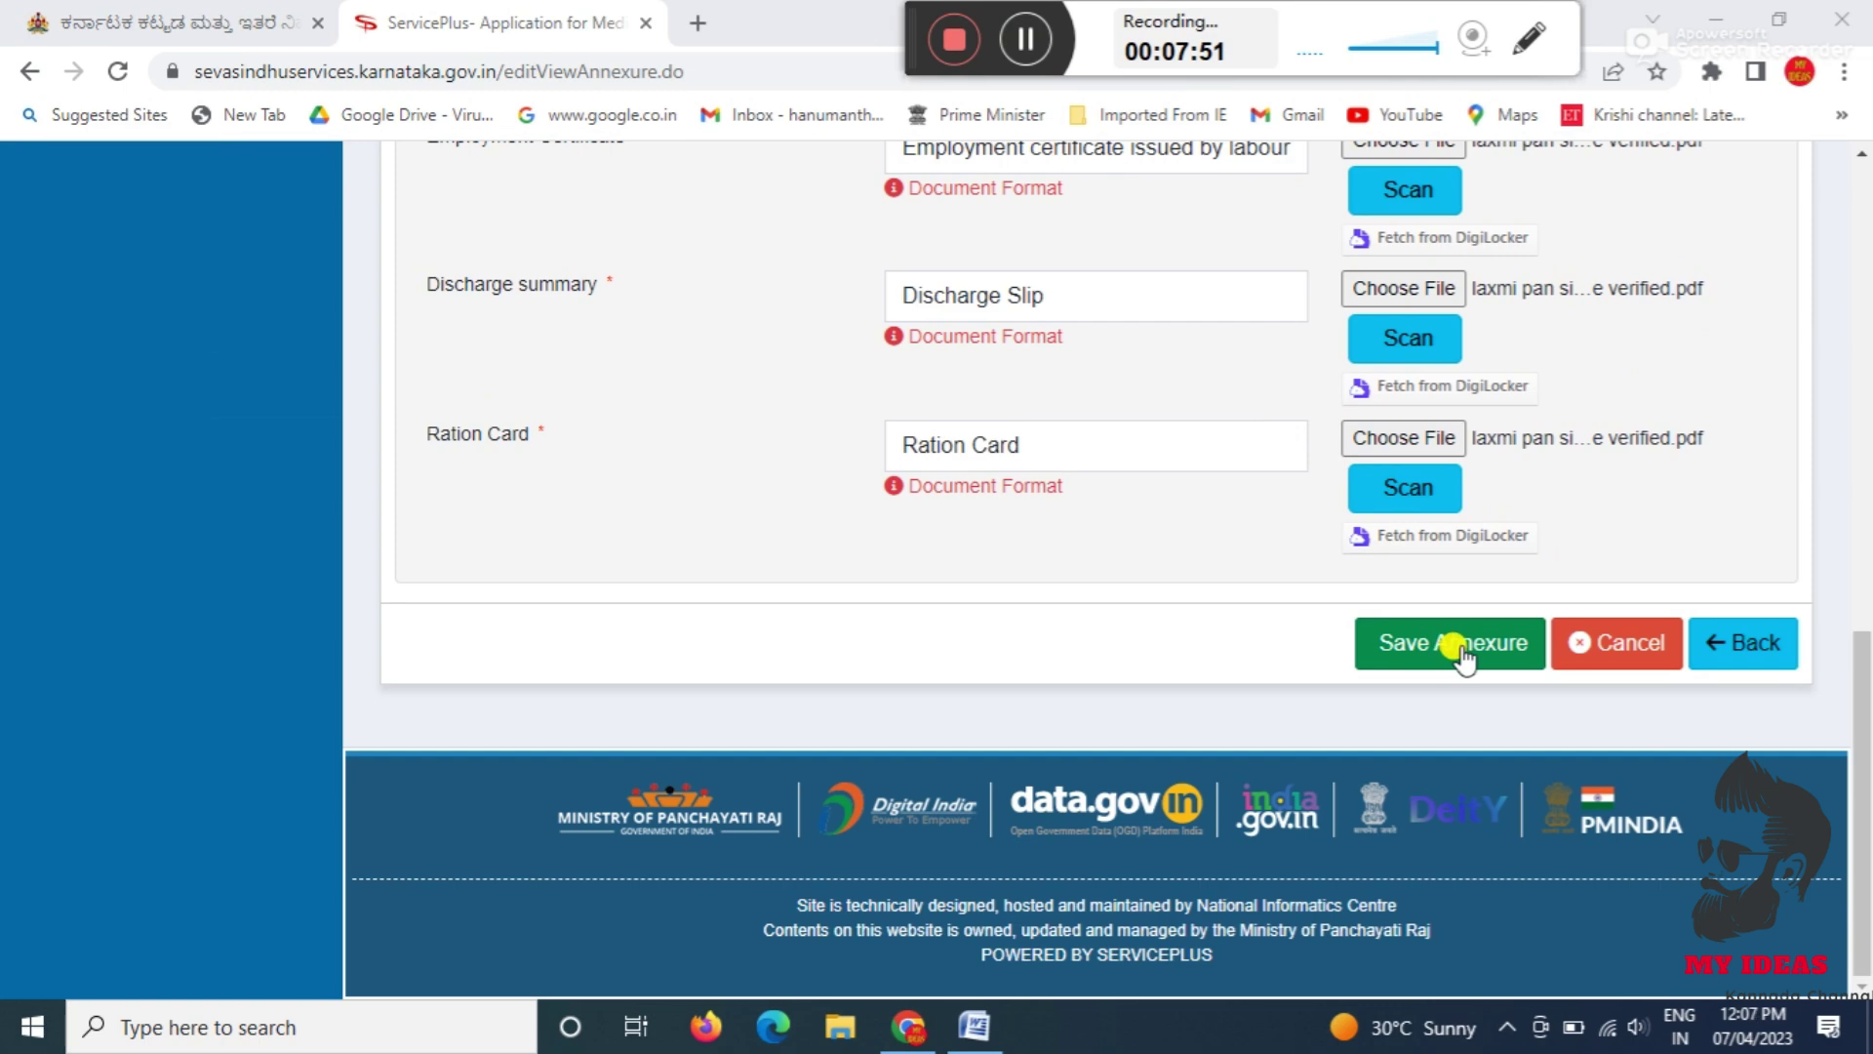
pyautogui.click(1461, 652)
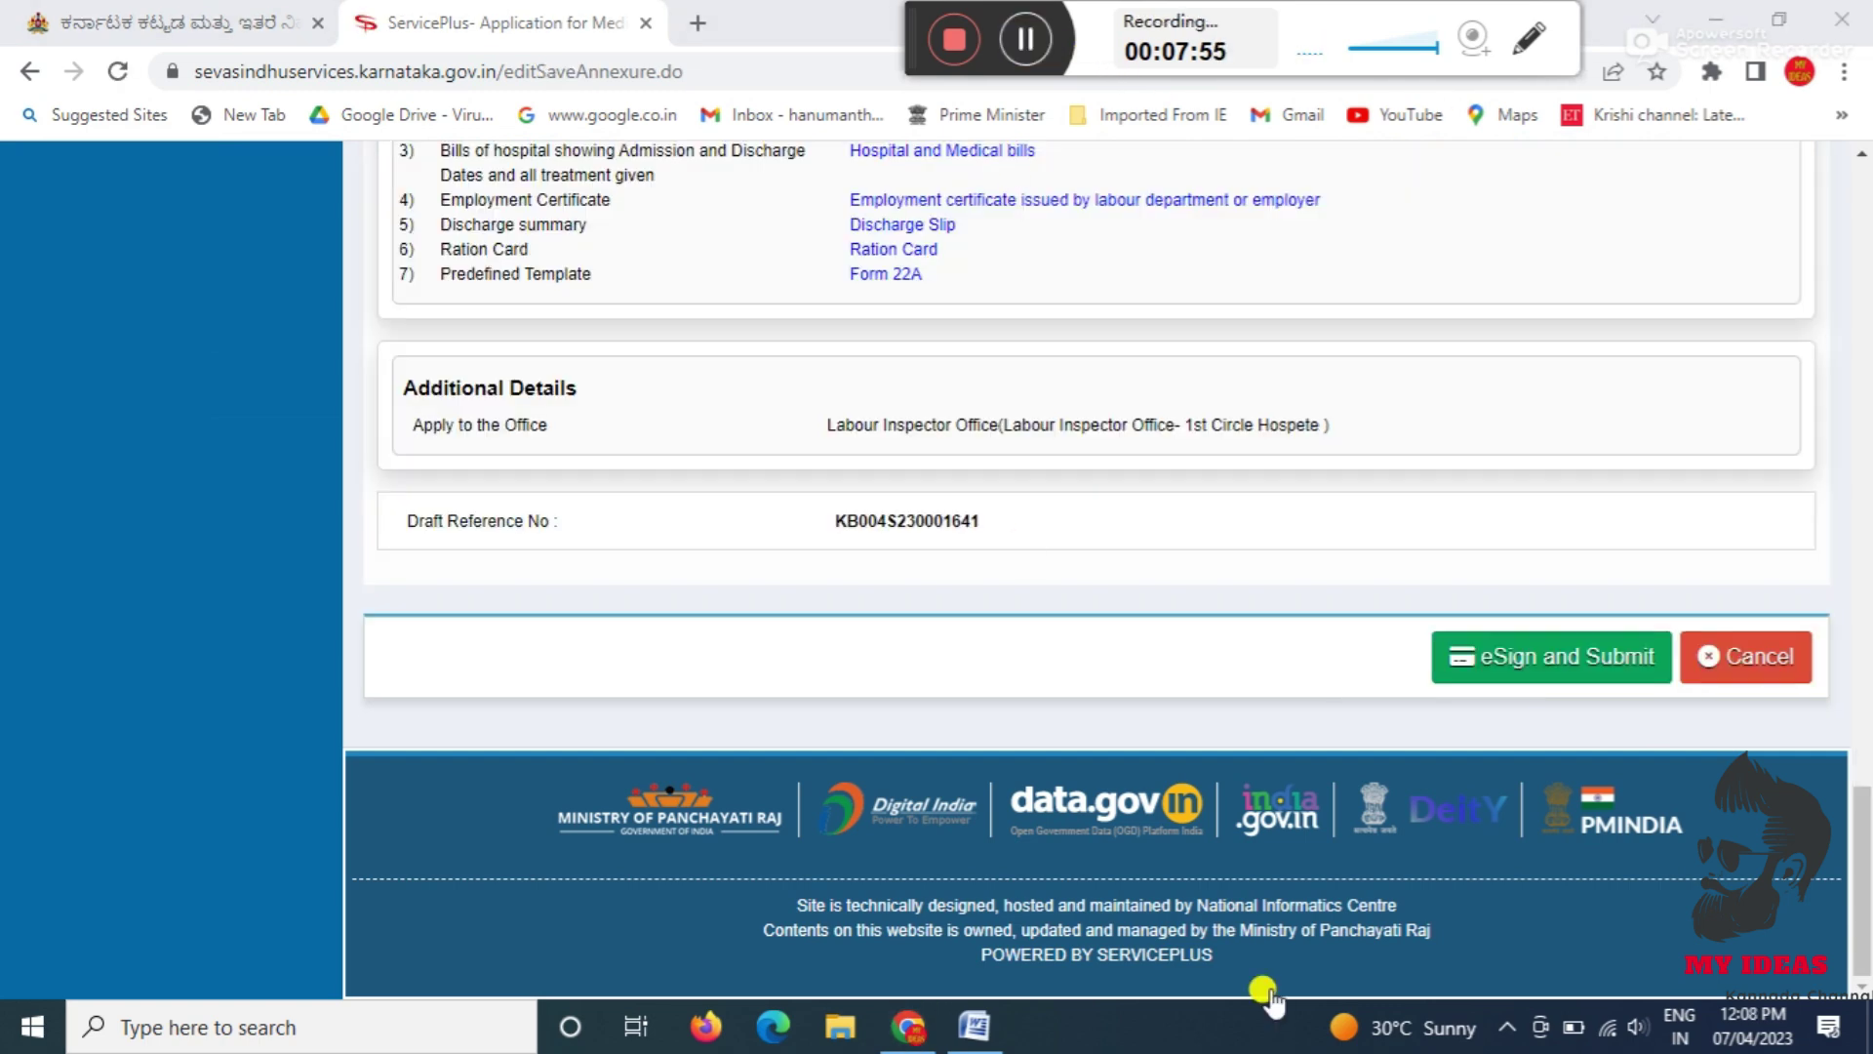
# Step: Start eSigning and submitting the application, agree to the user consent and eSign terms, and select OTP authentication
pyautogui.click(1604, 662)
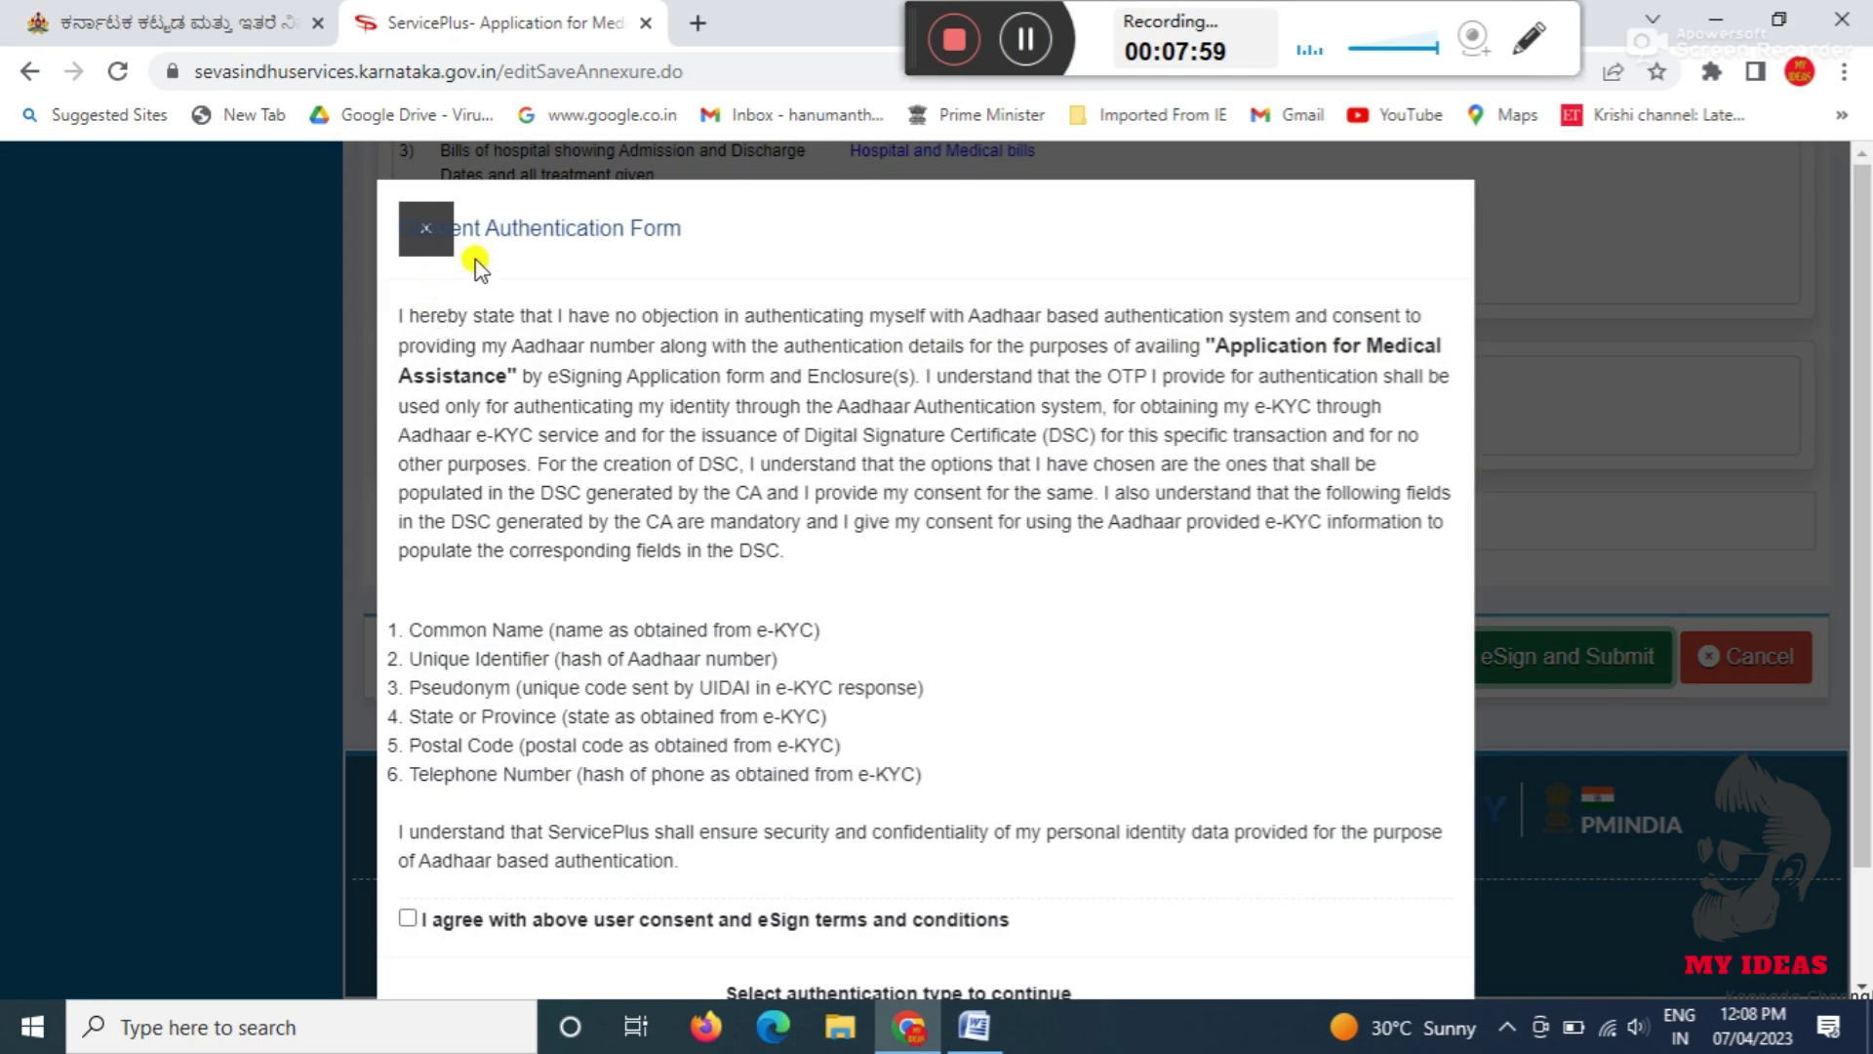
pyautogui.scroll(-2, 917, 458)
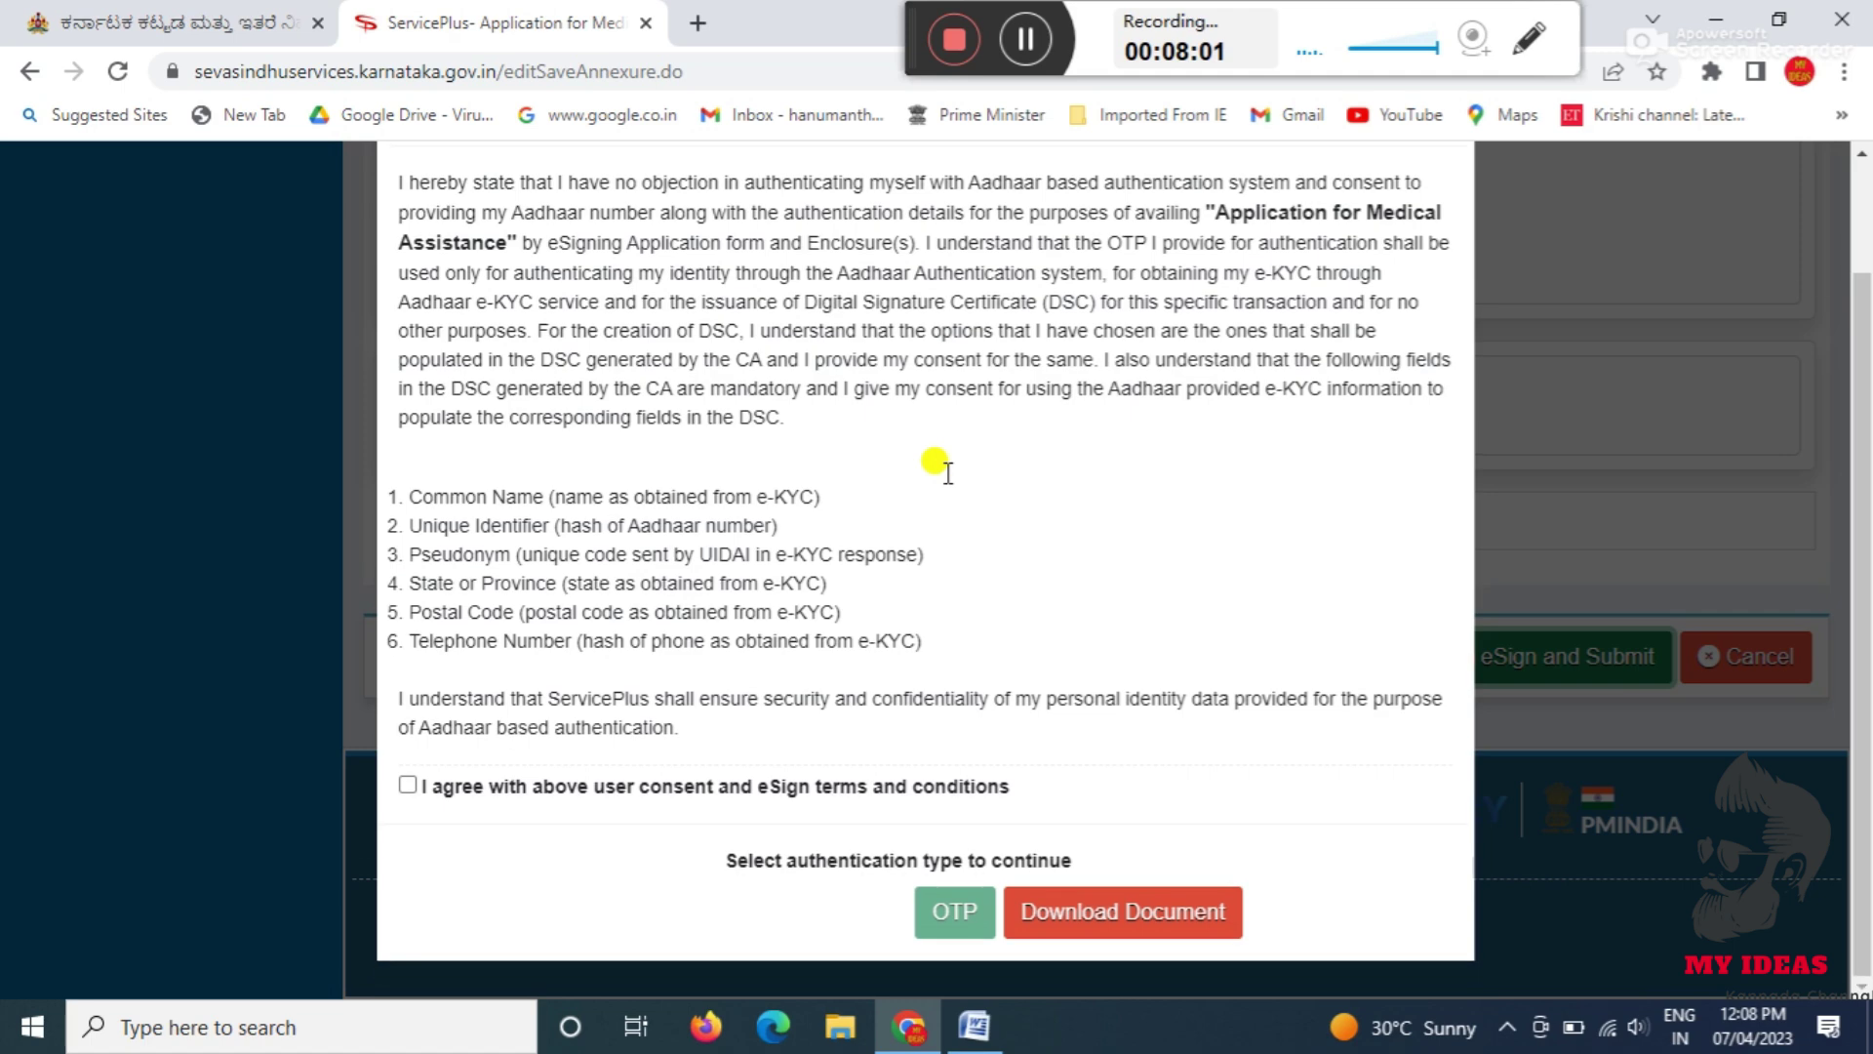
pyautogui.click(407, 785)
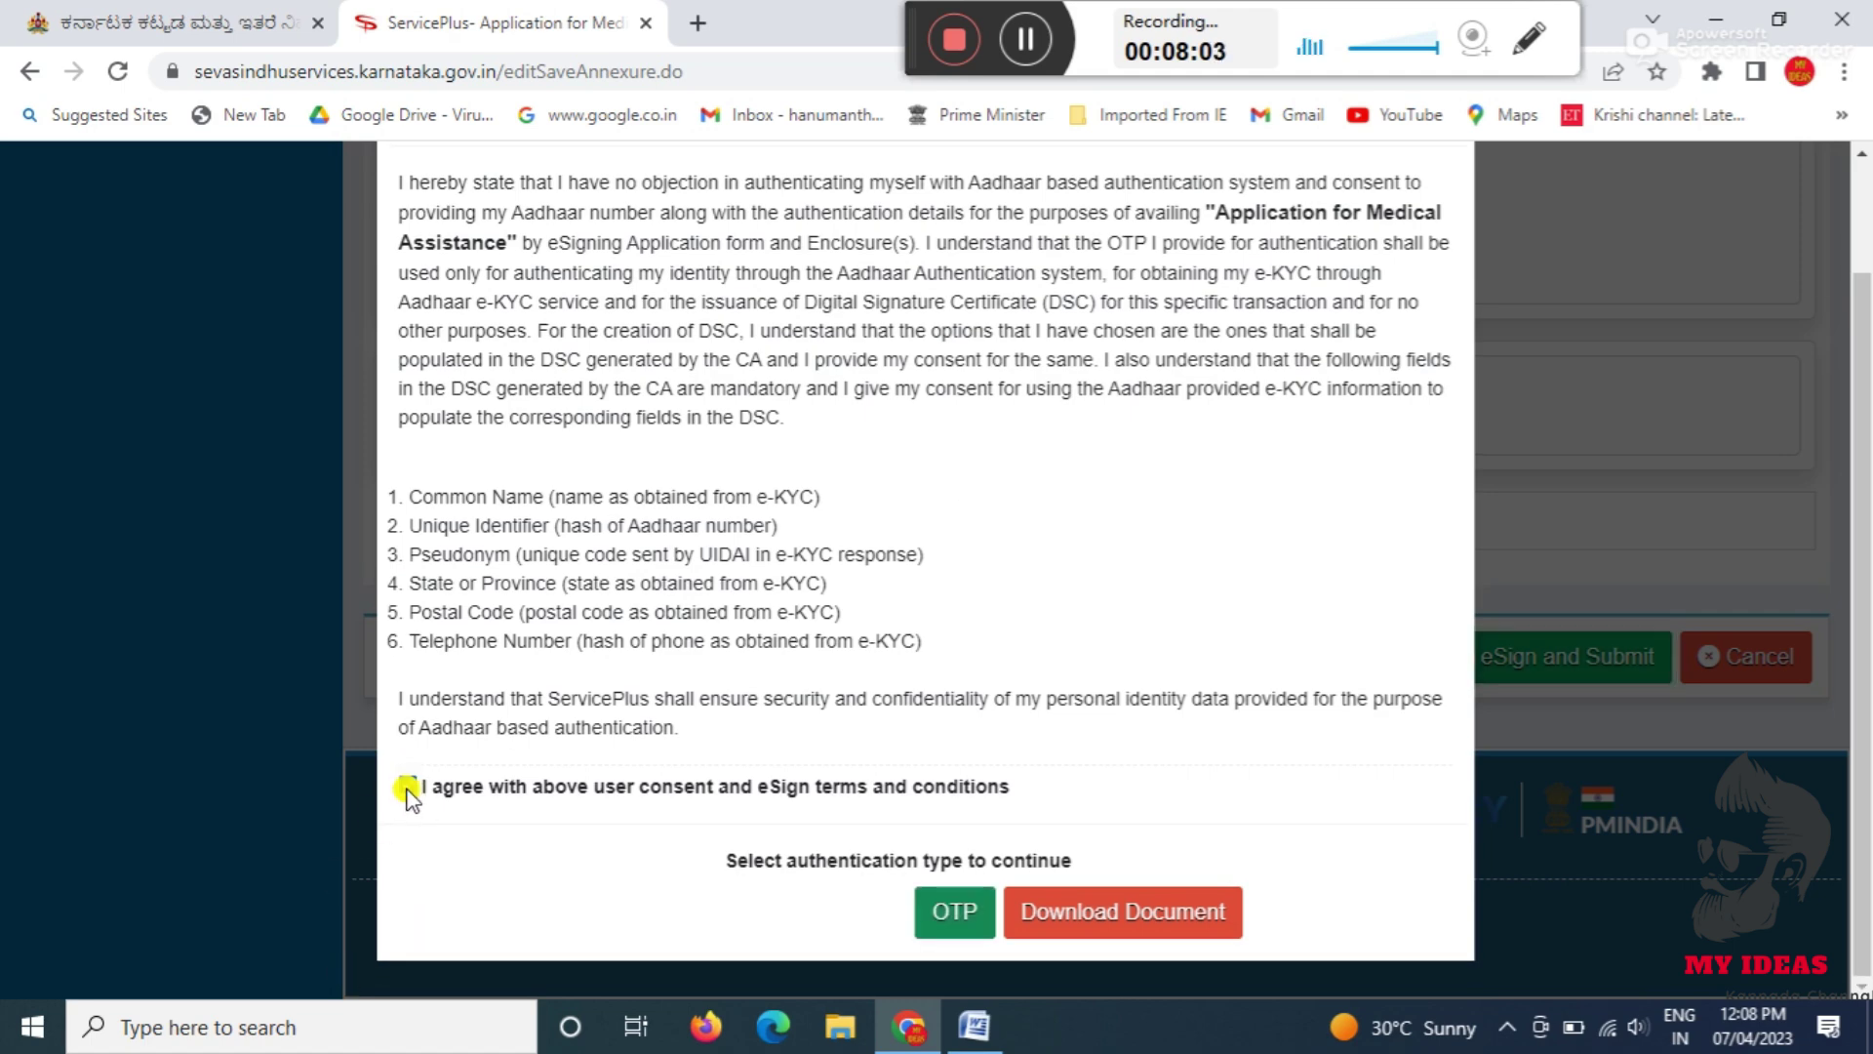
pyautogui.click(964, 916)
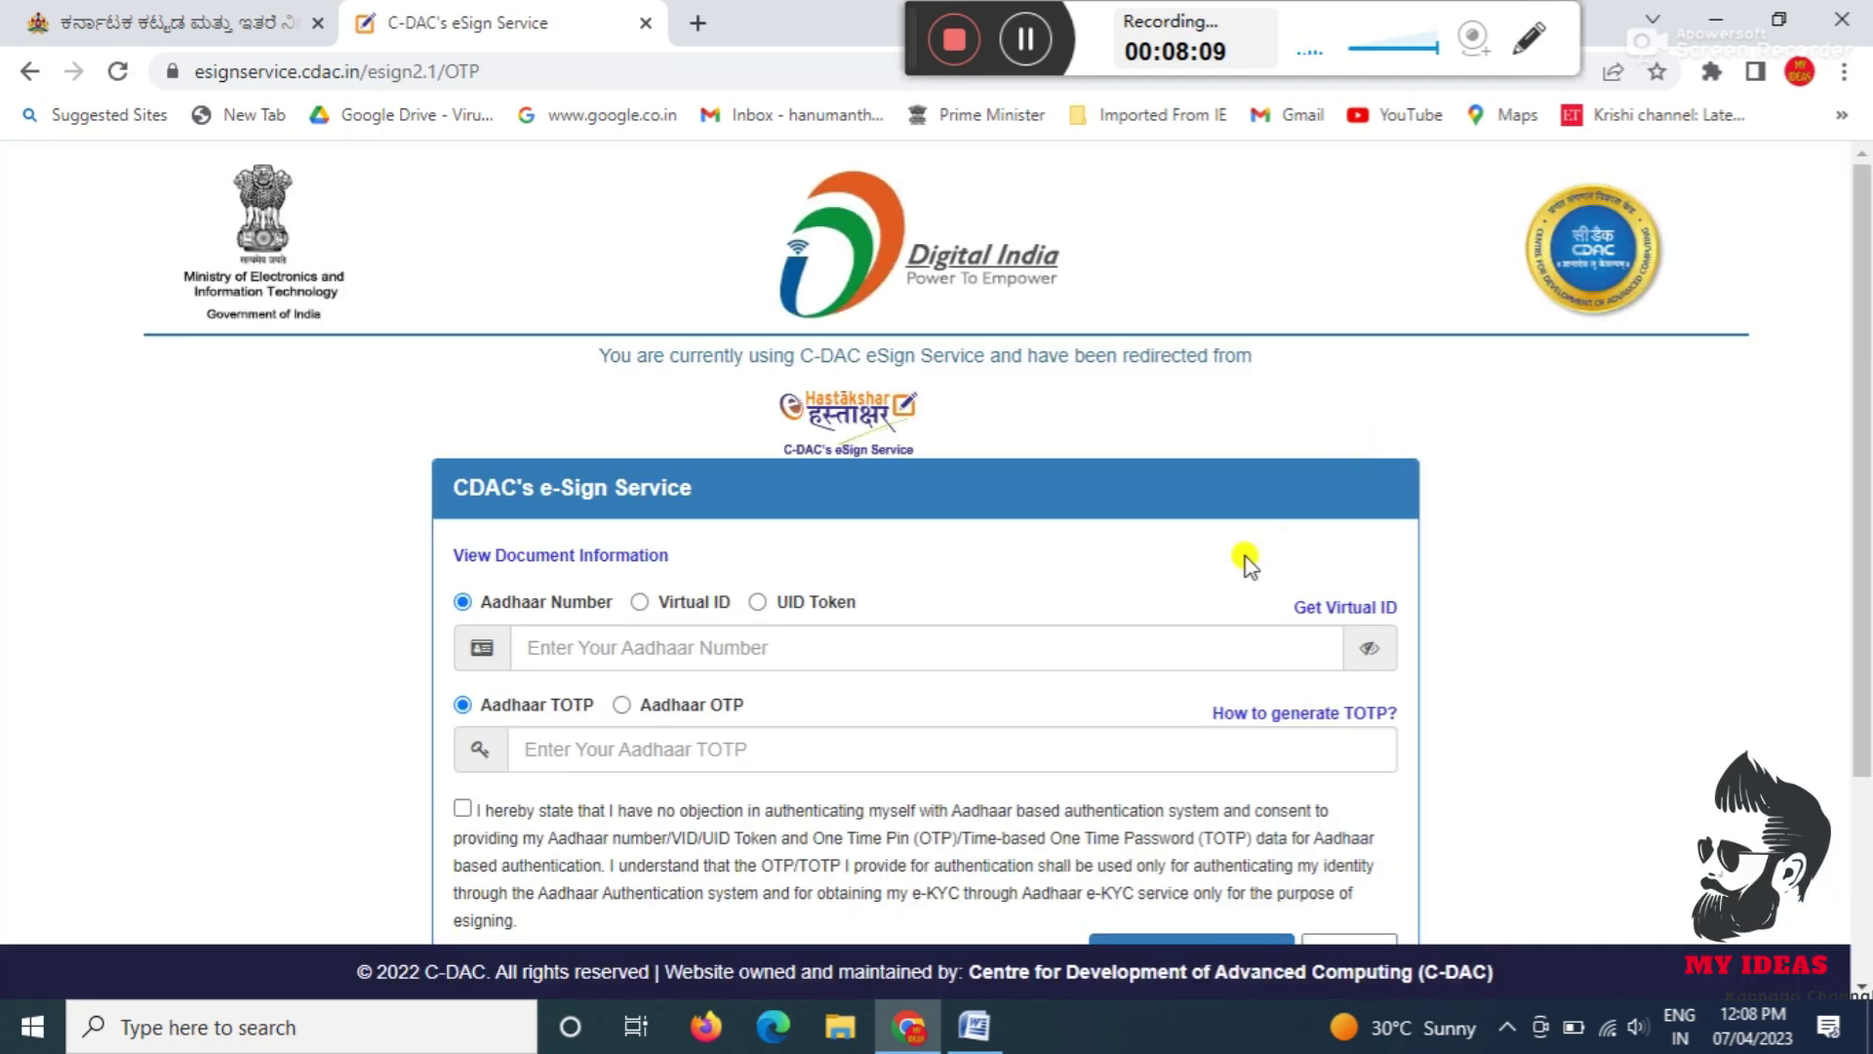
# Step: Choose Aadhaar OTP verification in the e-Sign service, enter the Aadhaar number and request the OTP
pyautogui.scroll(-3, 1242, 561)
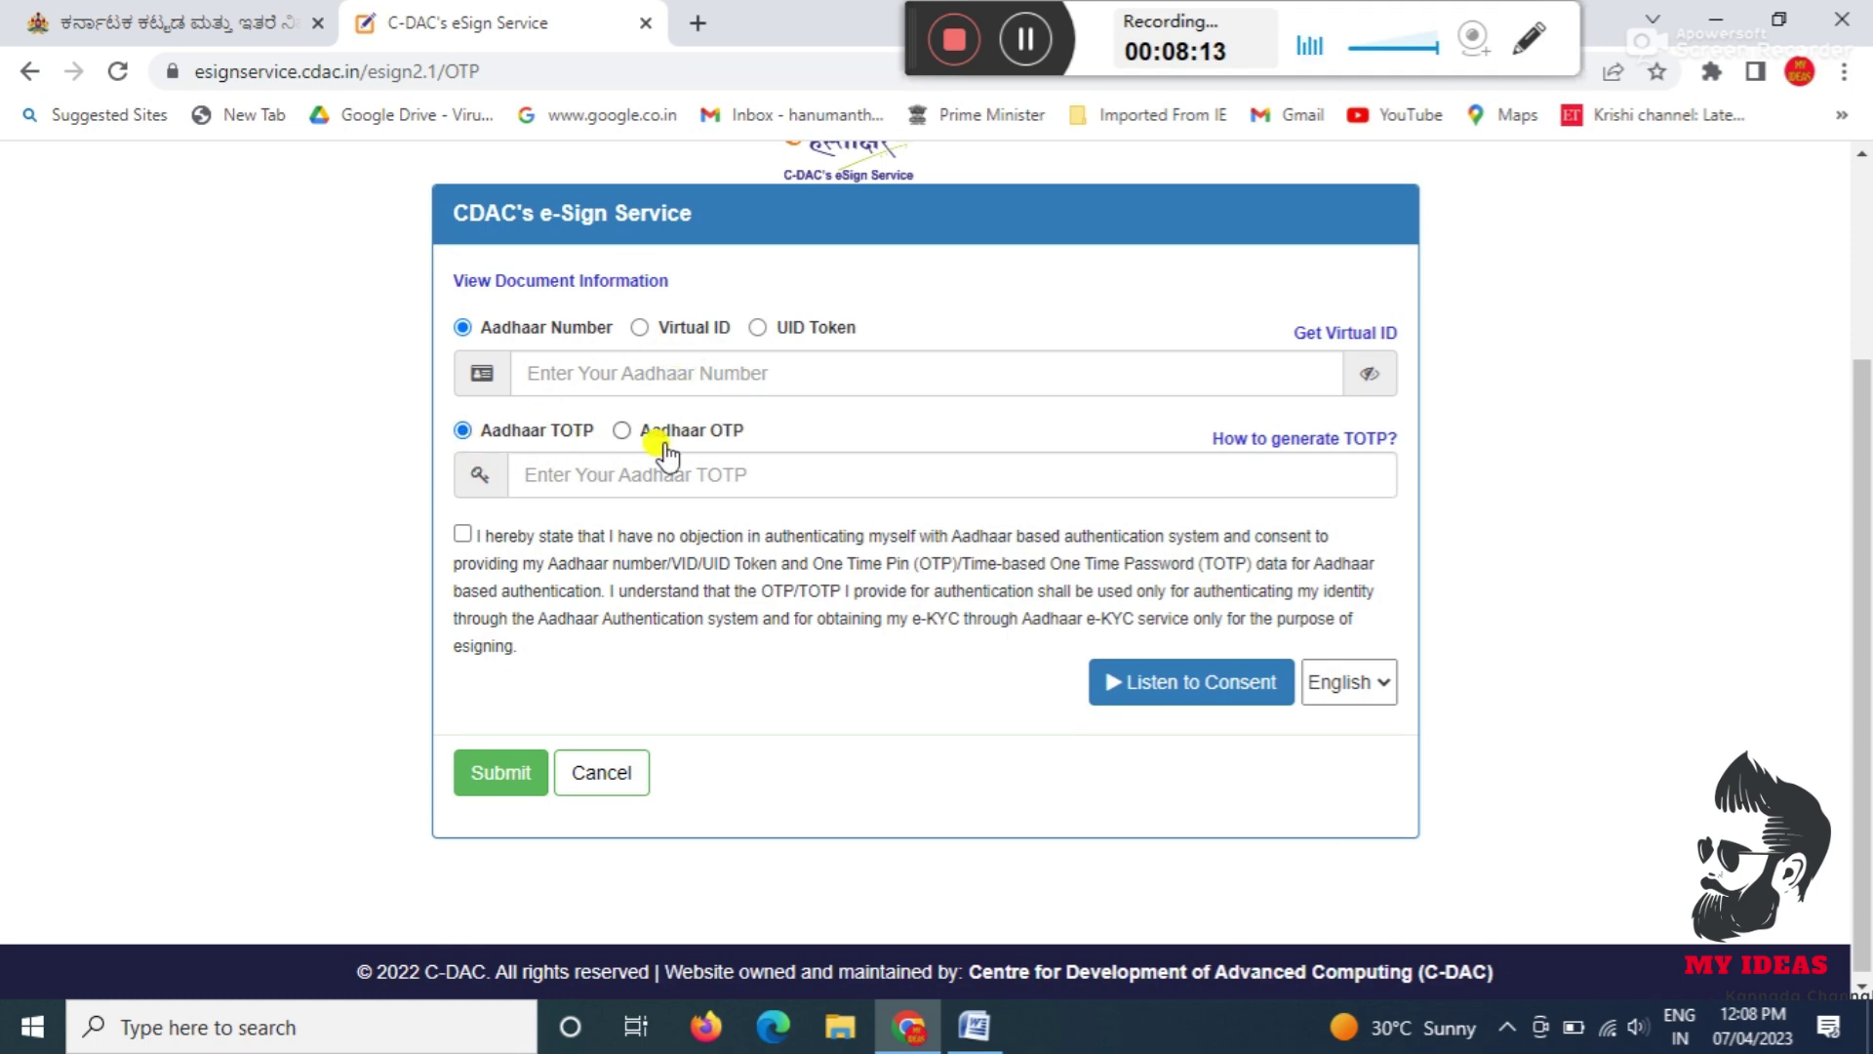
pyautogui.click(624, 431)
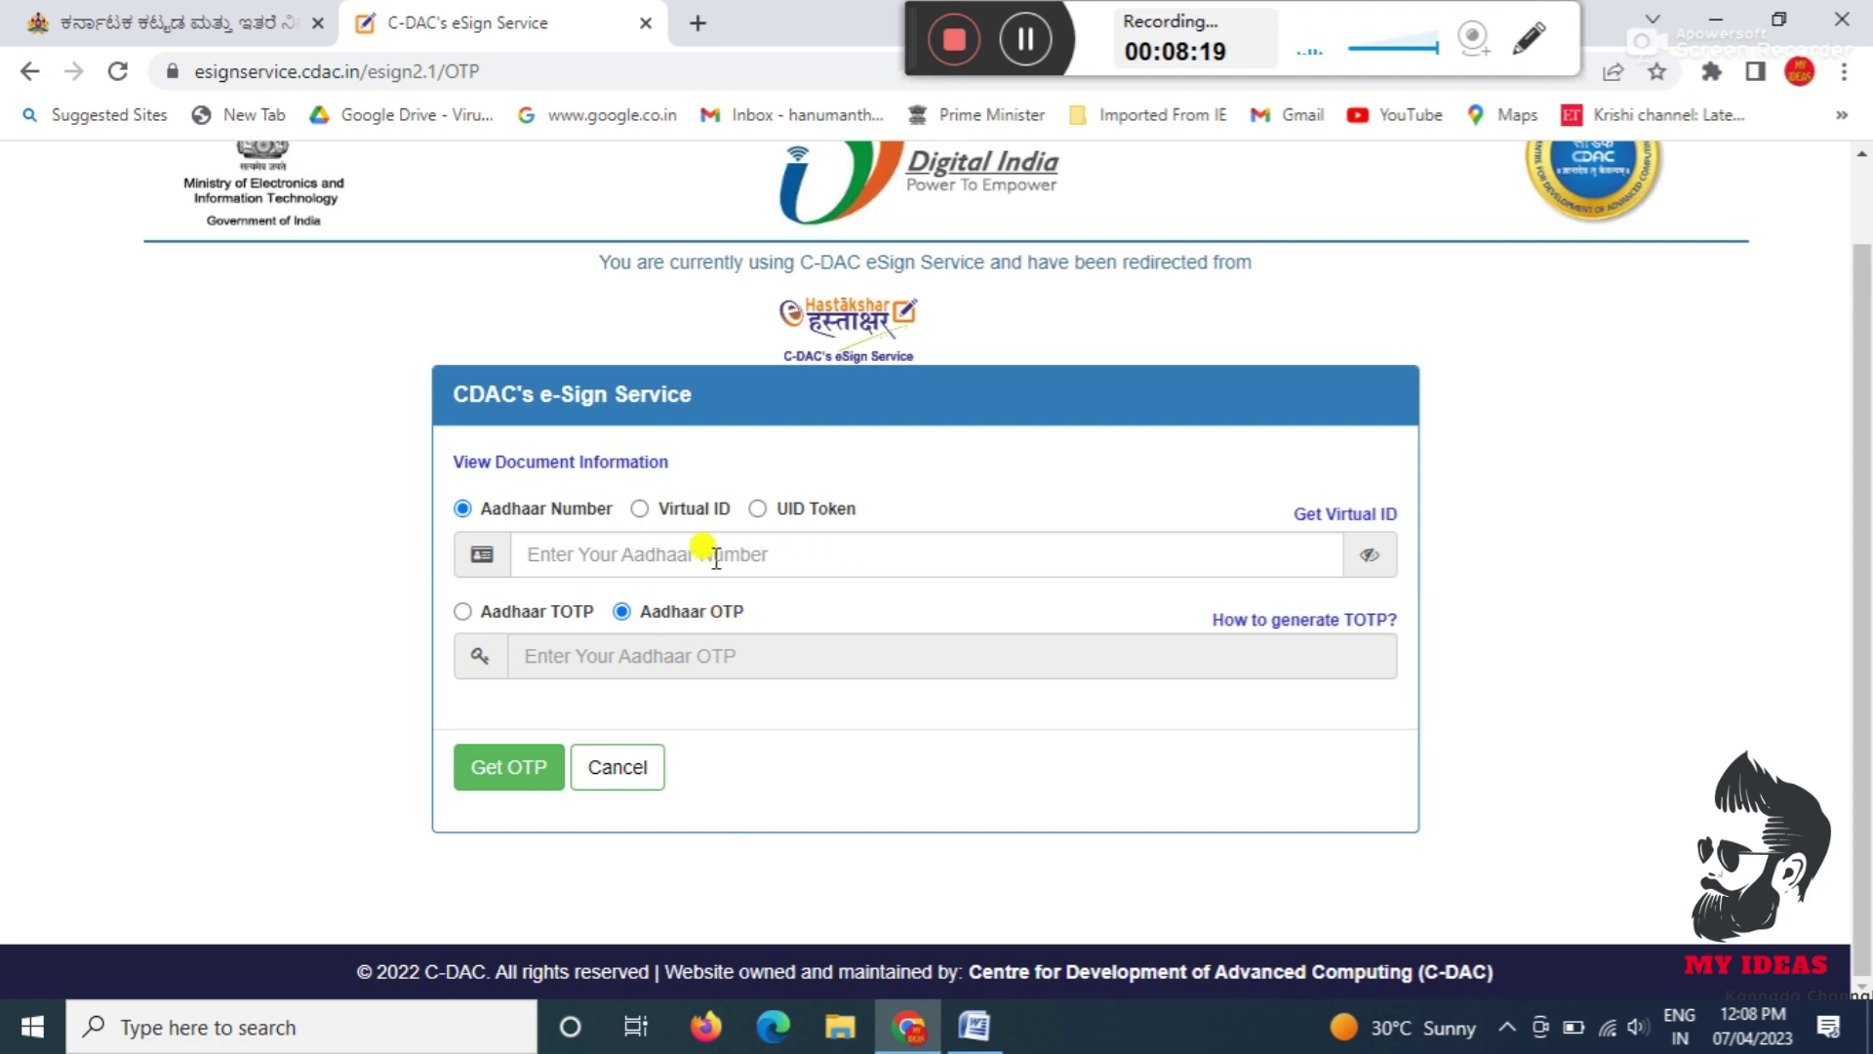
pyautogui.click(1024, 39)
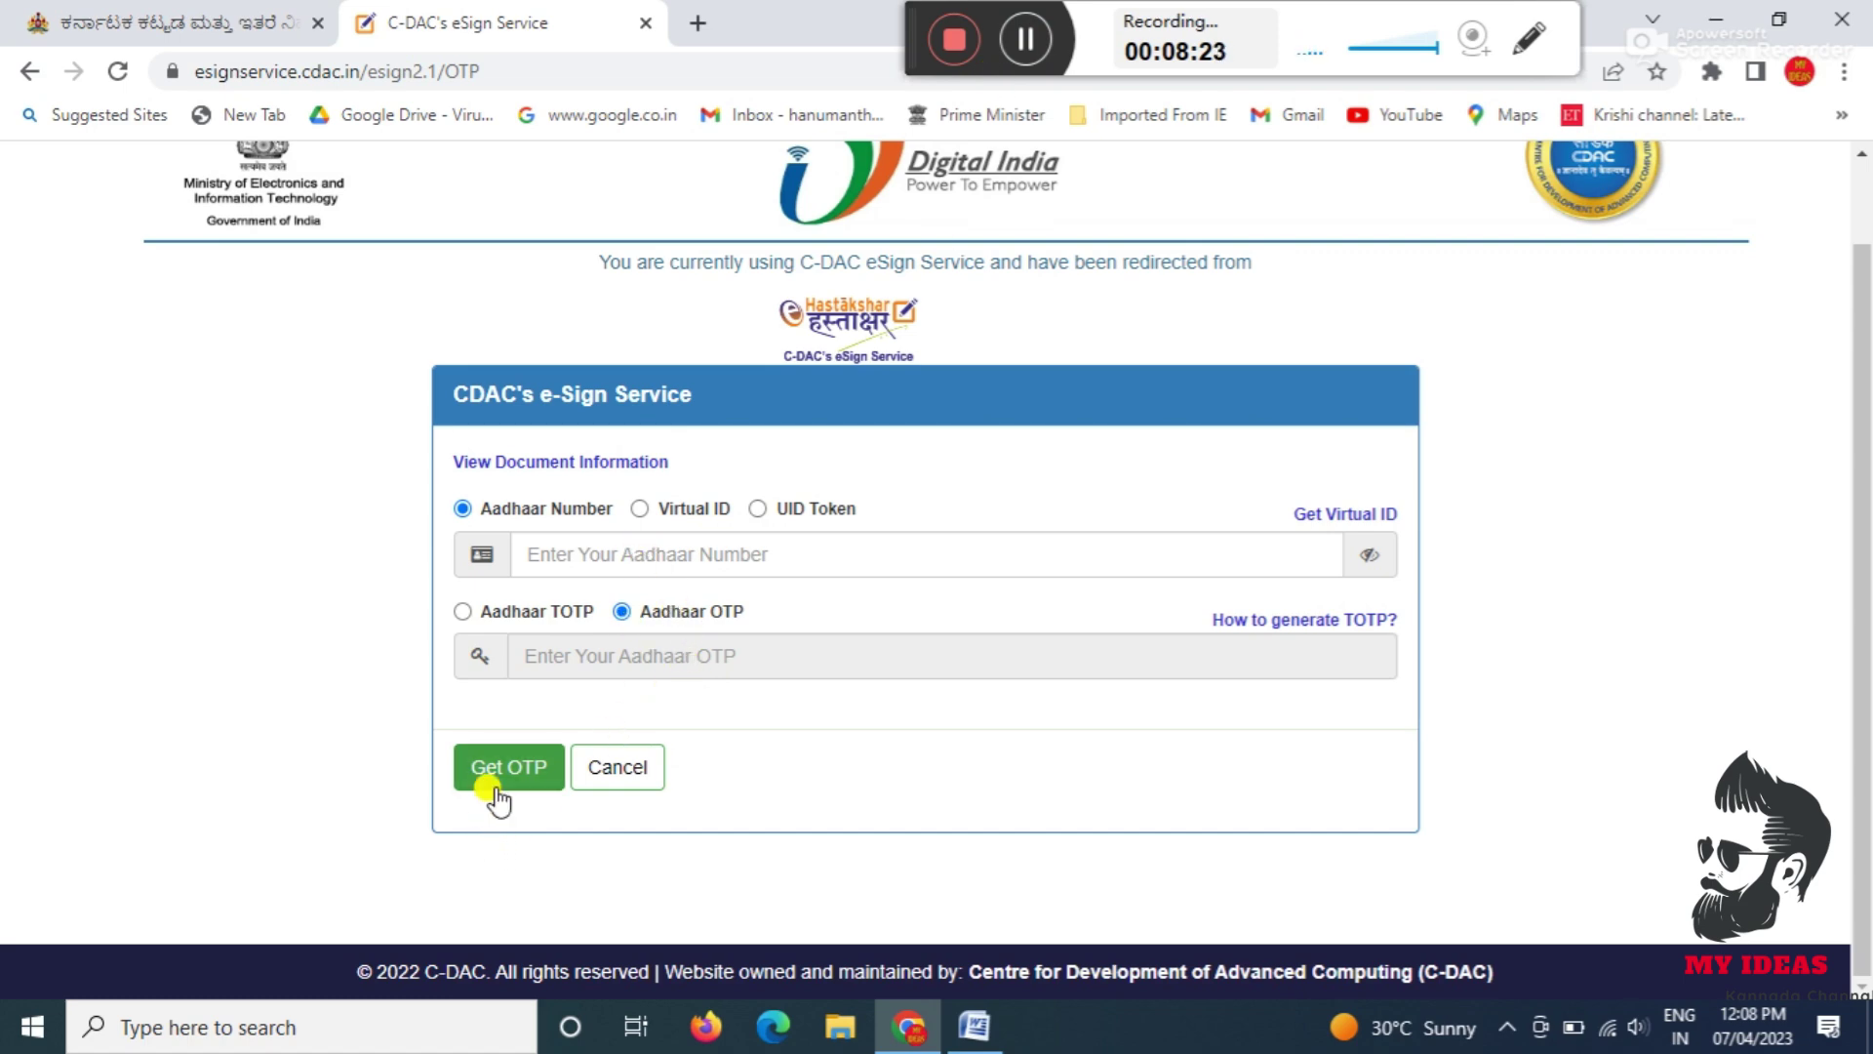
pyautogui.click(1021, 44)
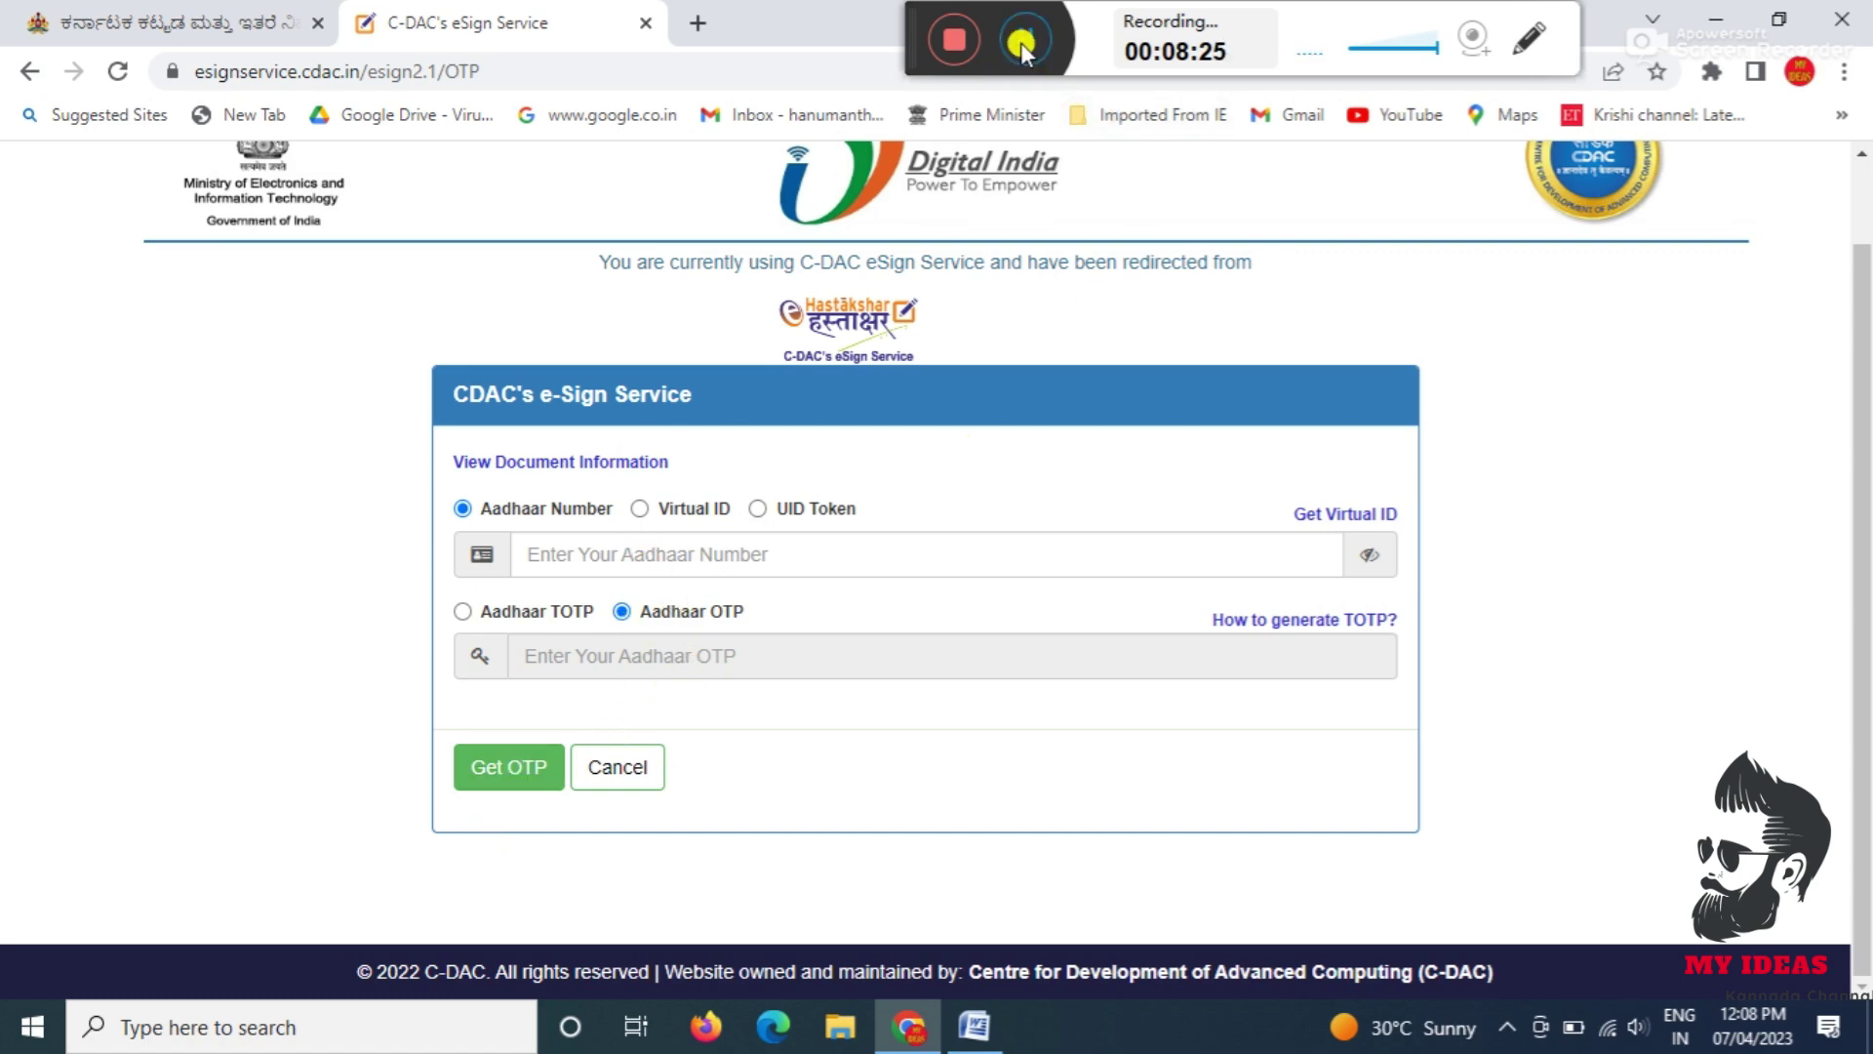
pyautogui.click(1022, 44)
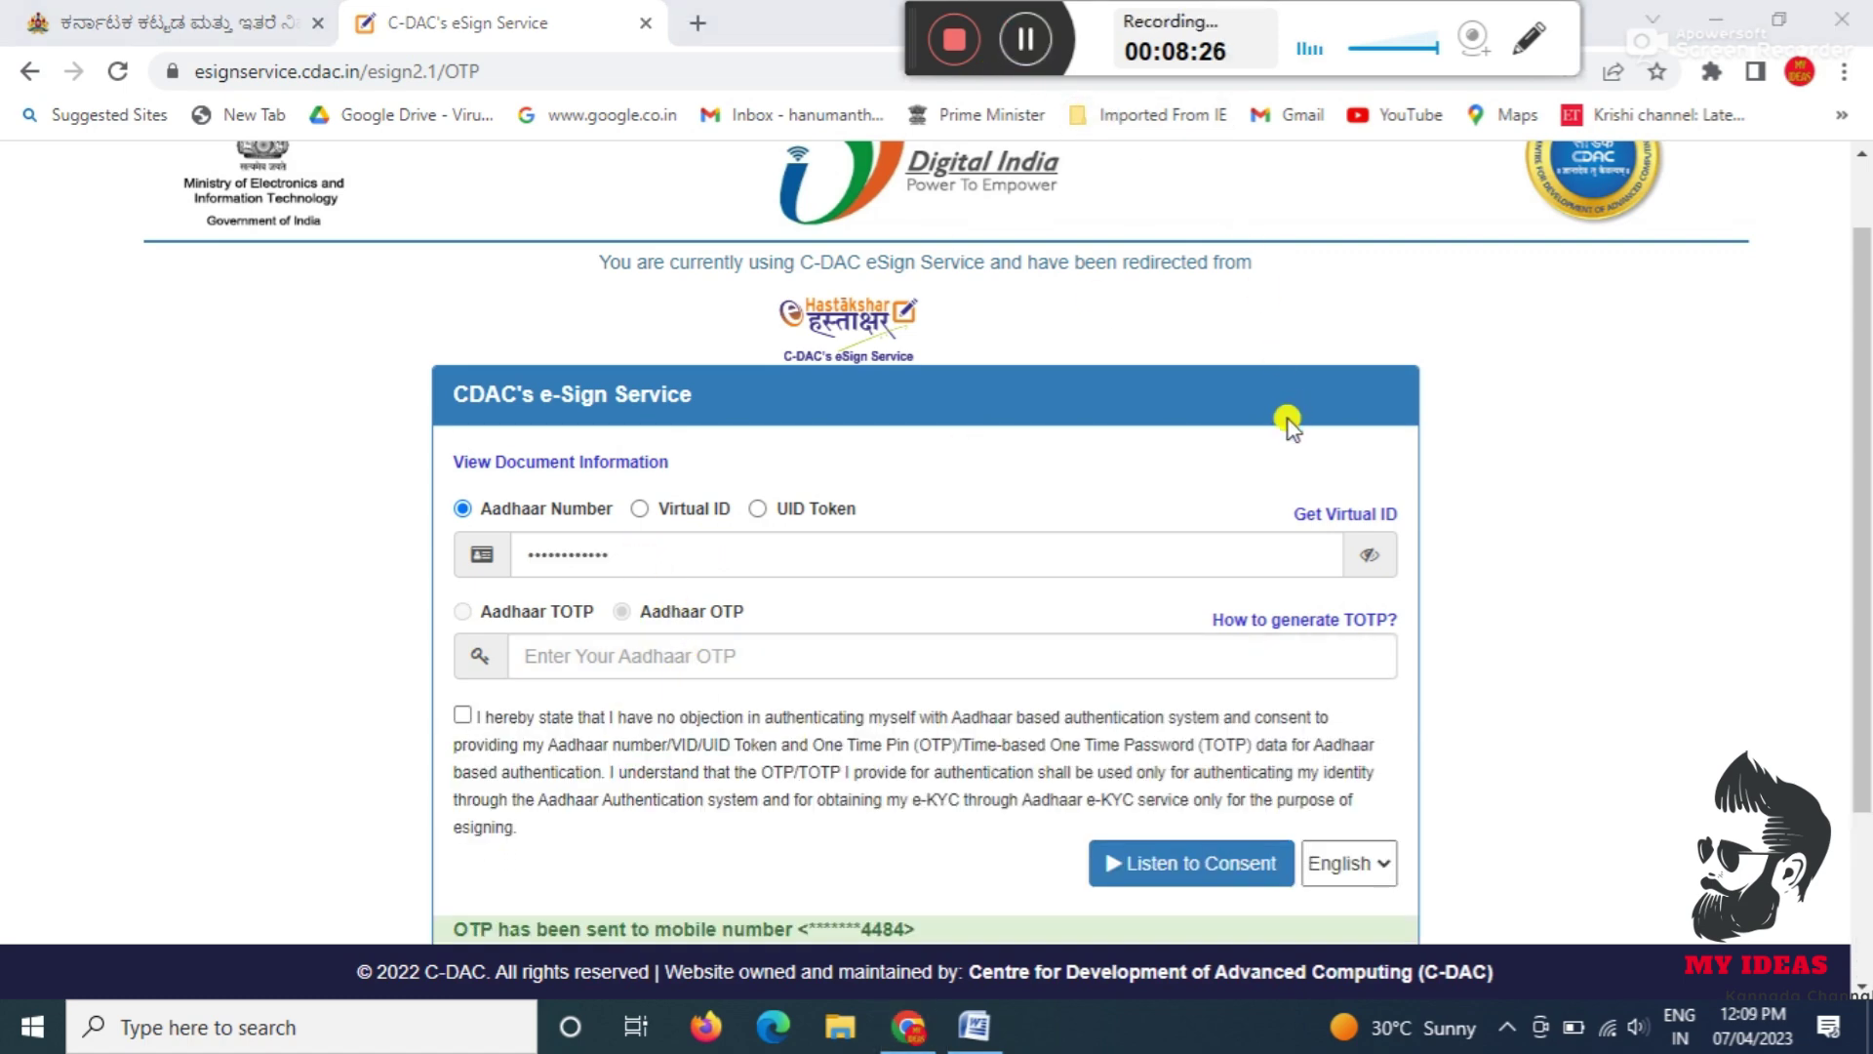
pyautogui.scroll(-3, 1283, 420)
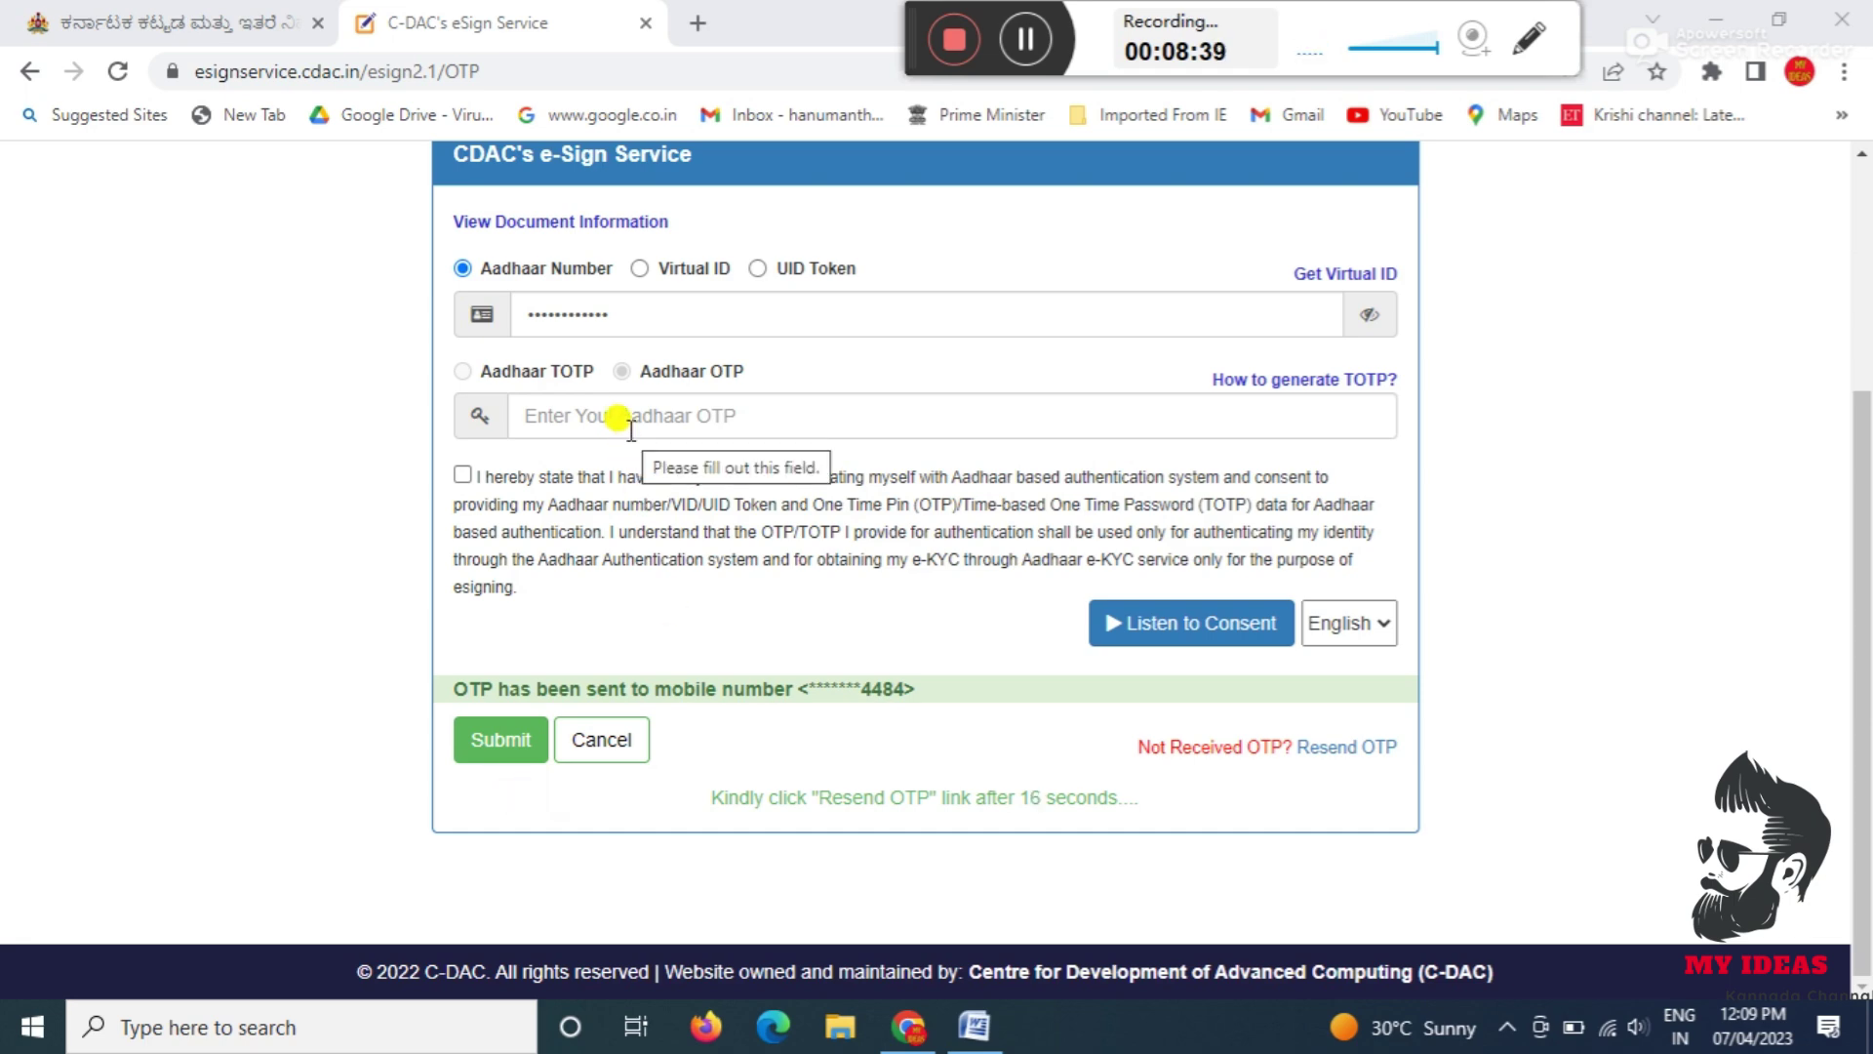
pyautogui.click(1023, 37)
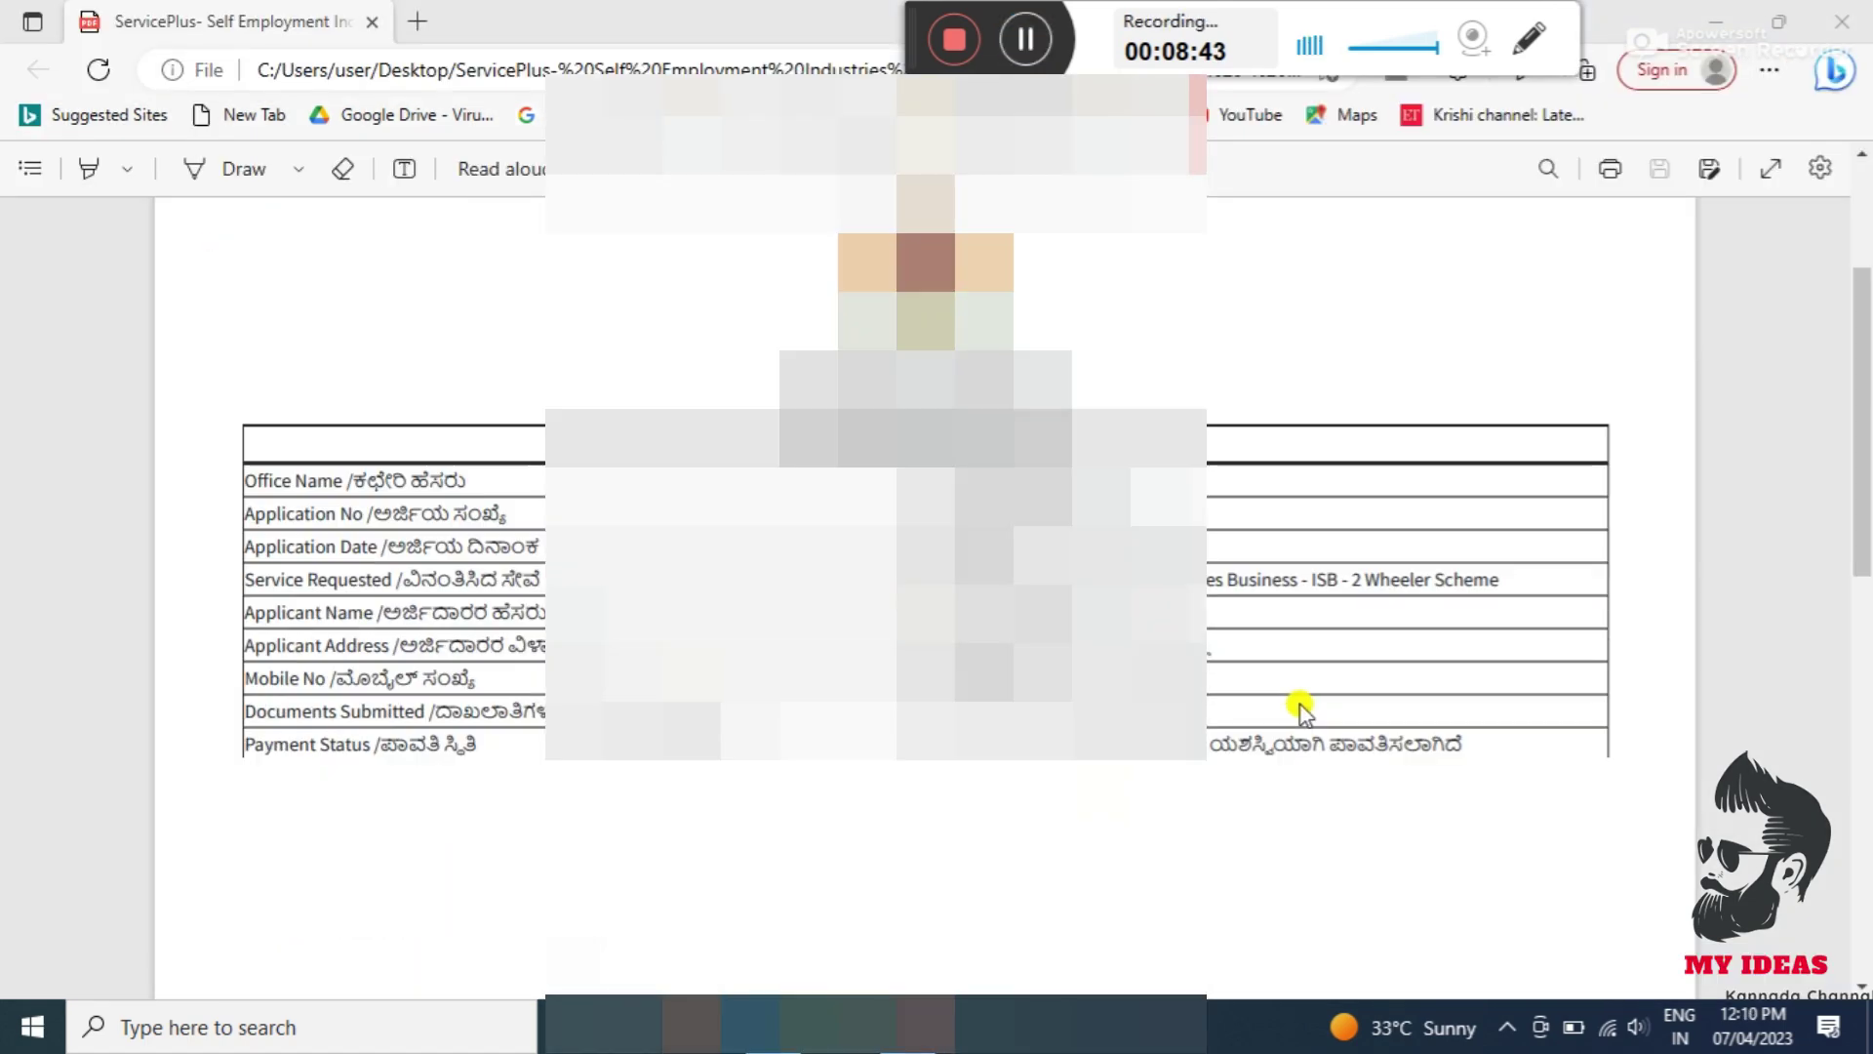
# Step: Examine the sample ServicePlus acknowledgement PDF, from the office and applicant details to the payment details and status-check note
pyautogui.scroll(-5, 1304, 706)
pyautogui.scroll(8, 1303, 707)
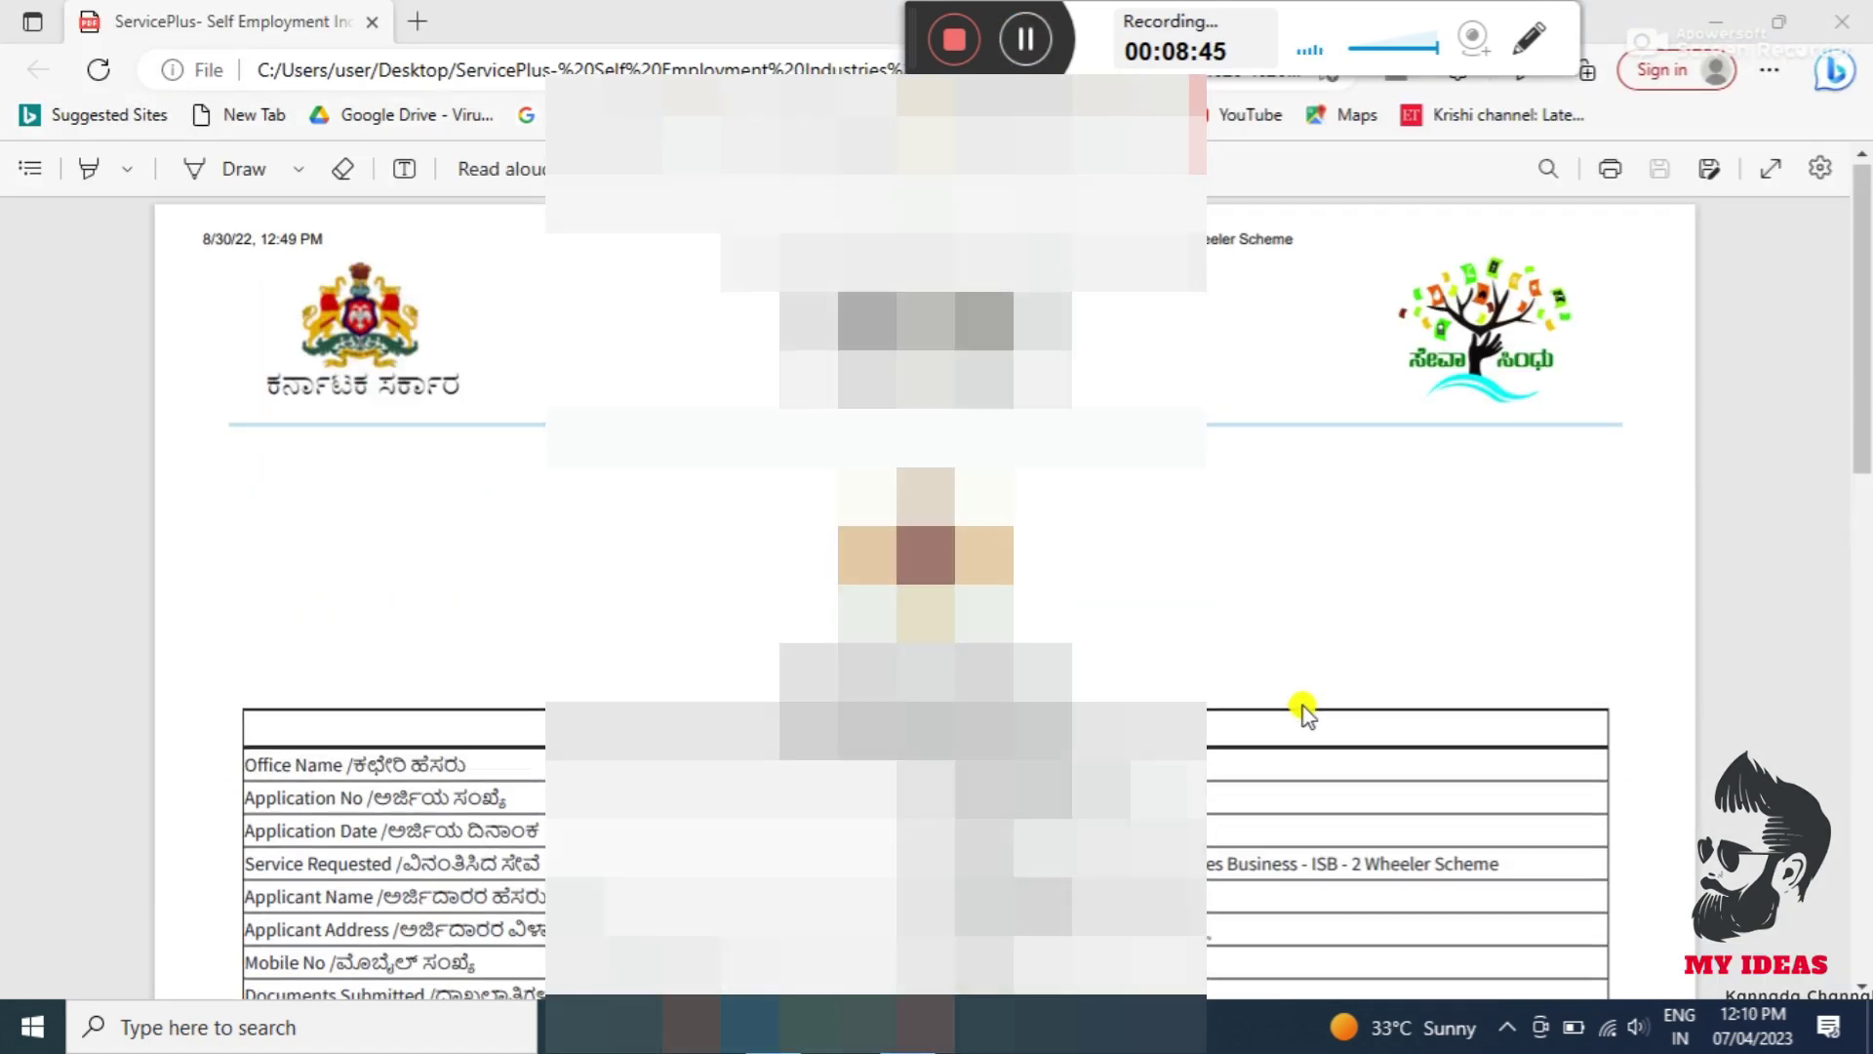
pyautogui.scroll(-10, 1303, 707)
pyautogui.scroll(5, 1303, 707)
pyautogui.scroll(-5, 1303, 706)
pyautogui.scroll(8, 1304, 707)
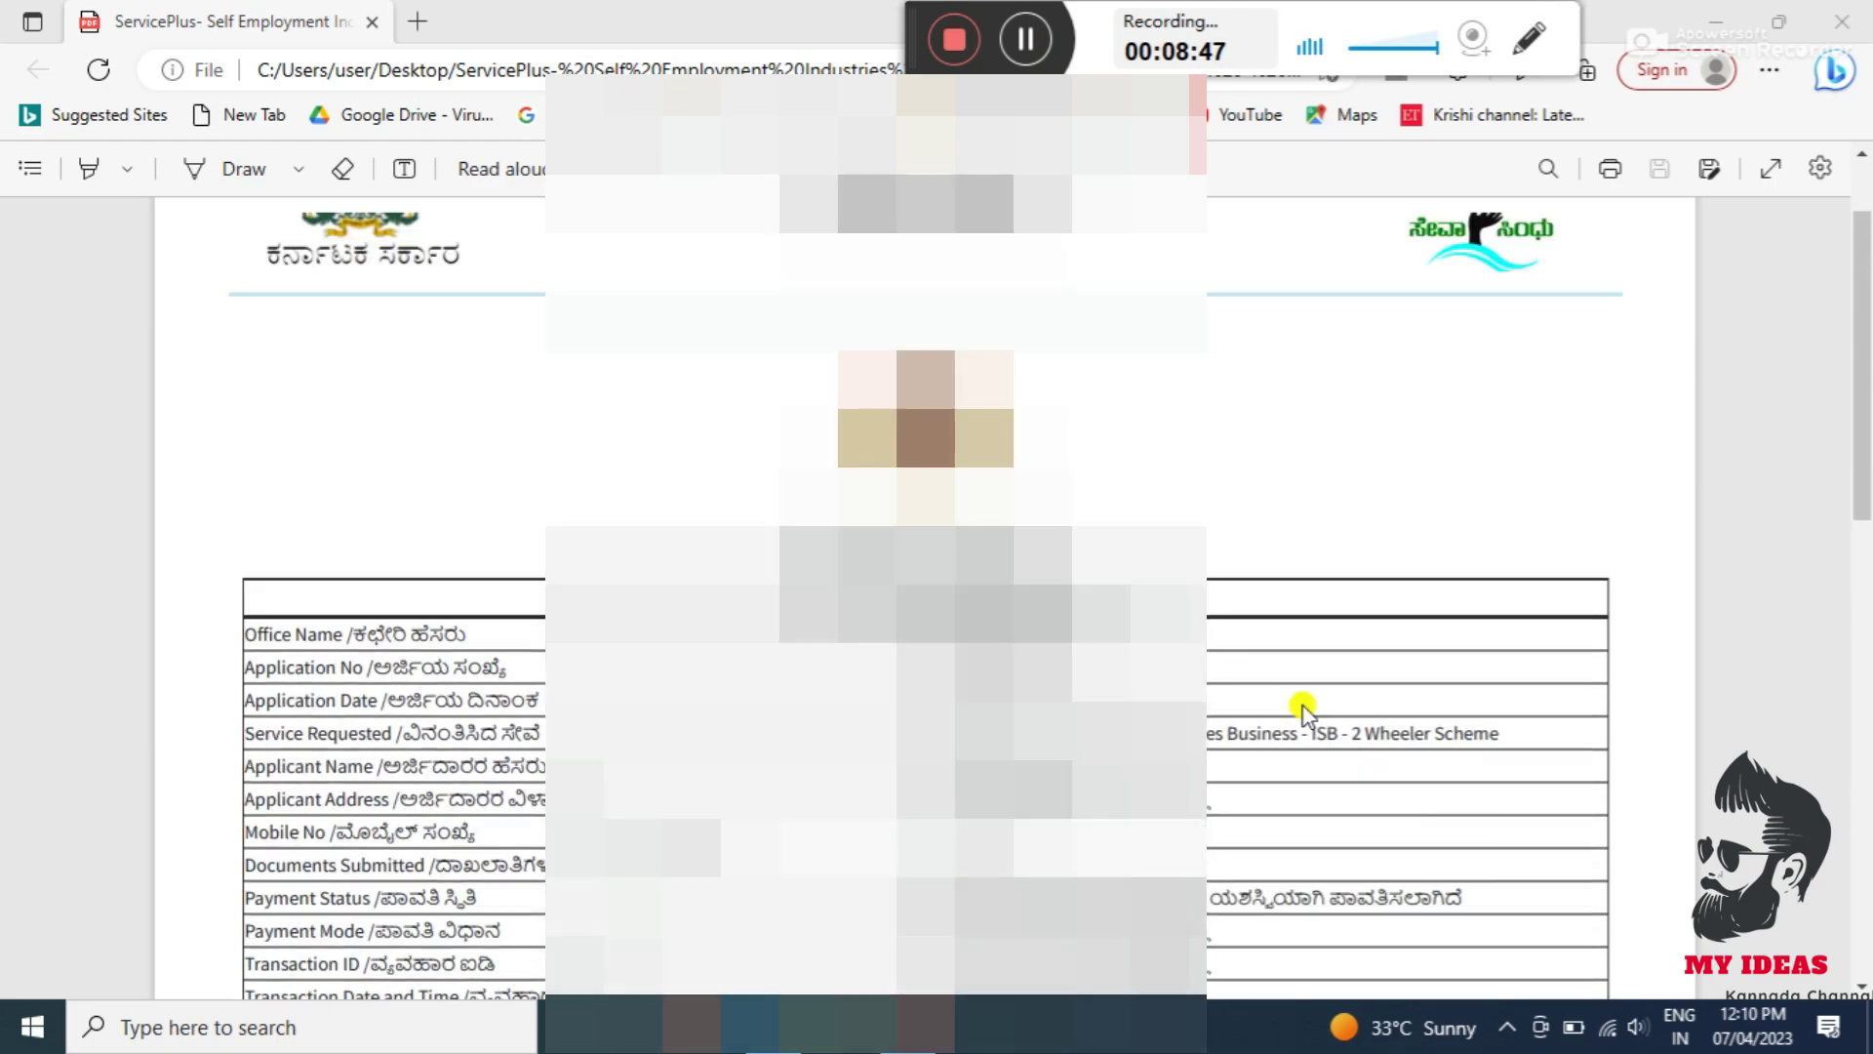
pyautogui.scroll(-7, 1304, 707)
pyautogui.scroll(5, 1304, 706)
pyautogui.scroll(-2, 1304, 707)
pyautogui.scroll(6, 1303, 706)
pyautogui.scroll(-9, 1303, 706)
pyautogui.scroll(6, 1303, 707)
pyautogui.scroll(-6, 1303, 706)
pyautogui.scroll(6, 1303, 707)
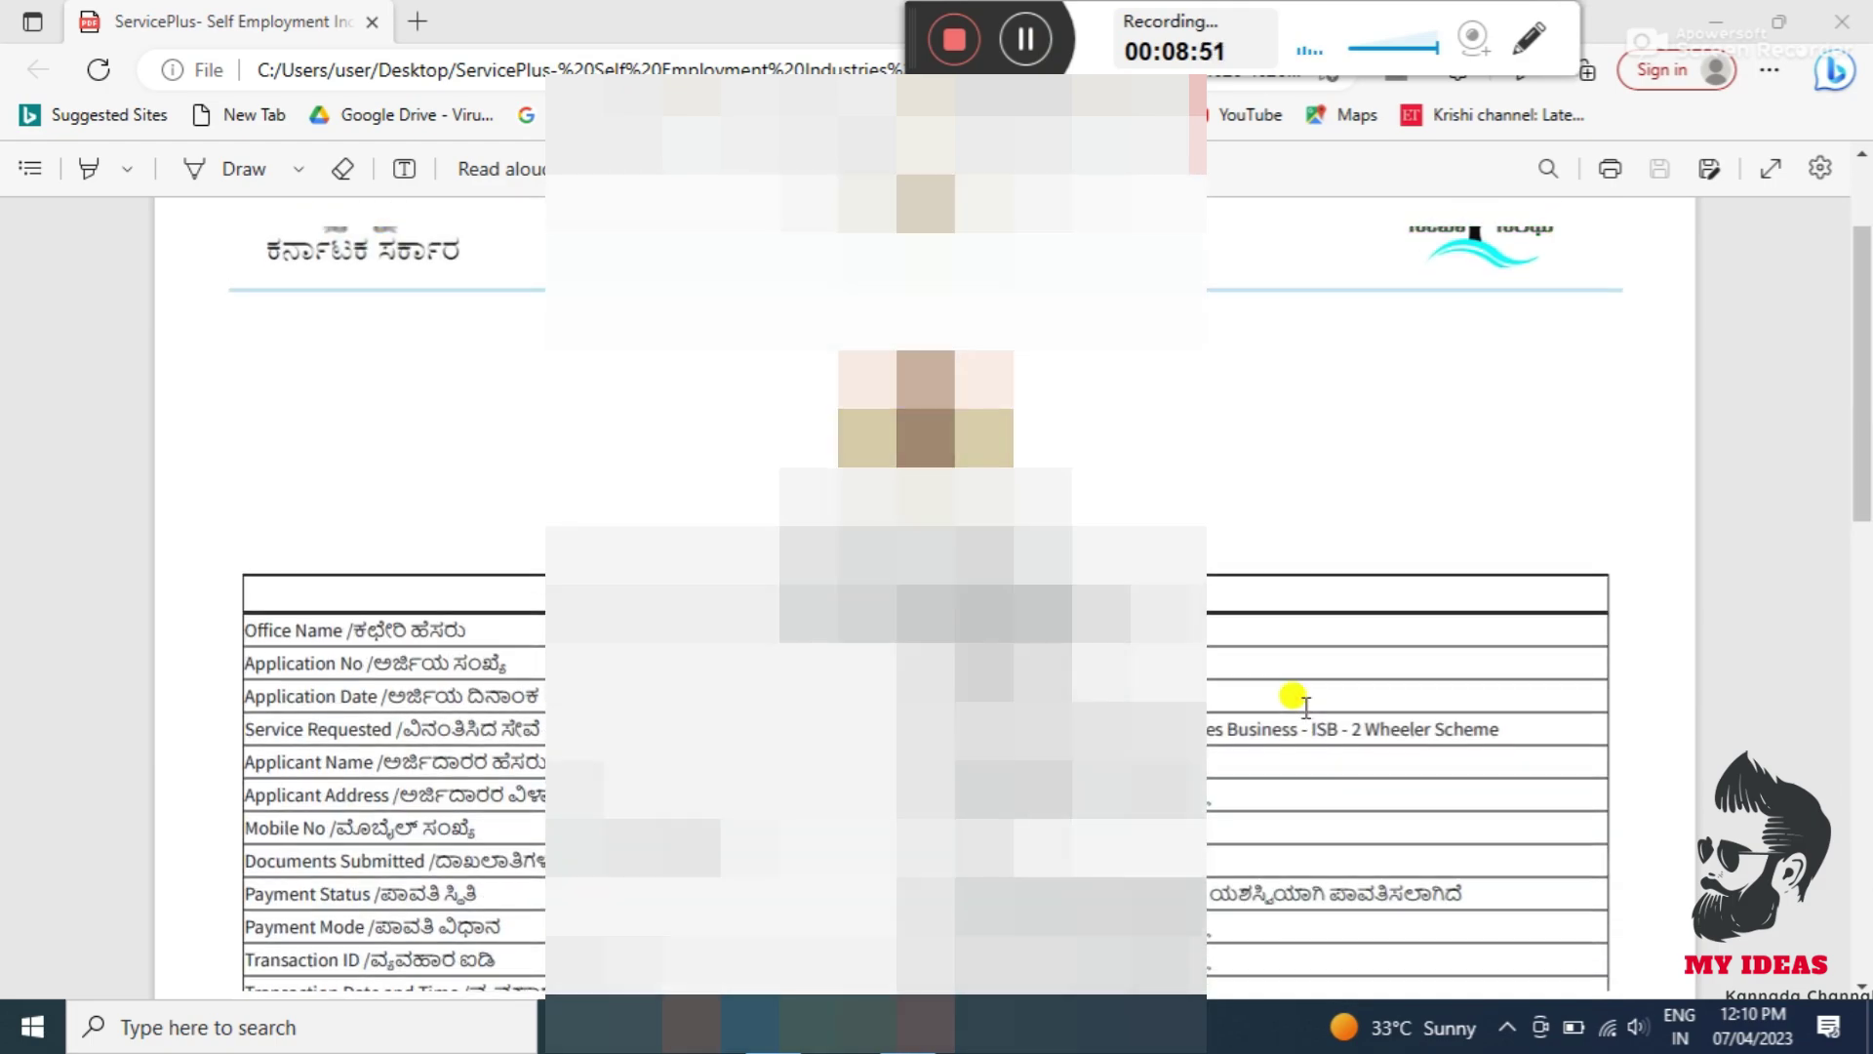
pyautogui.scroll(-6, 1304, 707)
pyautogui.scroll(6, 1303, 707)
pyautogui.scroll(-6, 1296, 702)
pyautogui.scroll(3, 1299, 707)
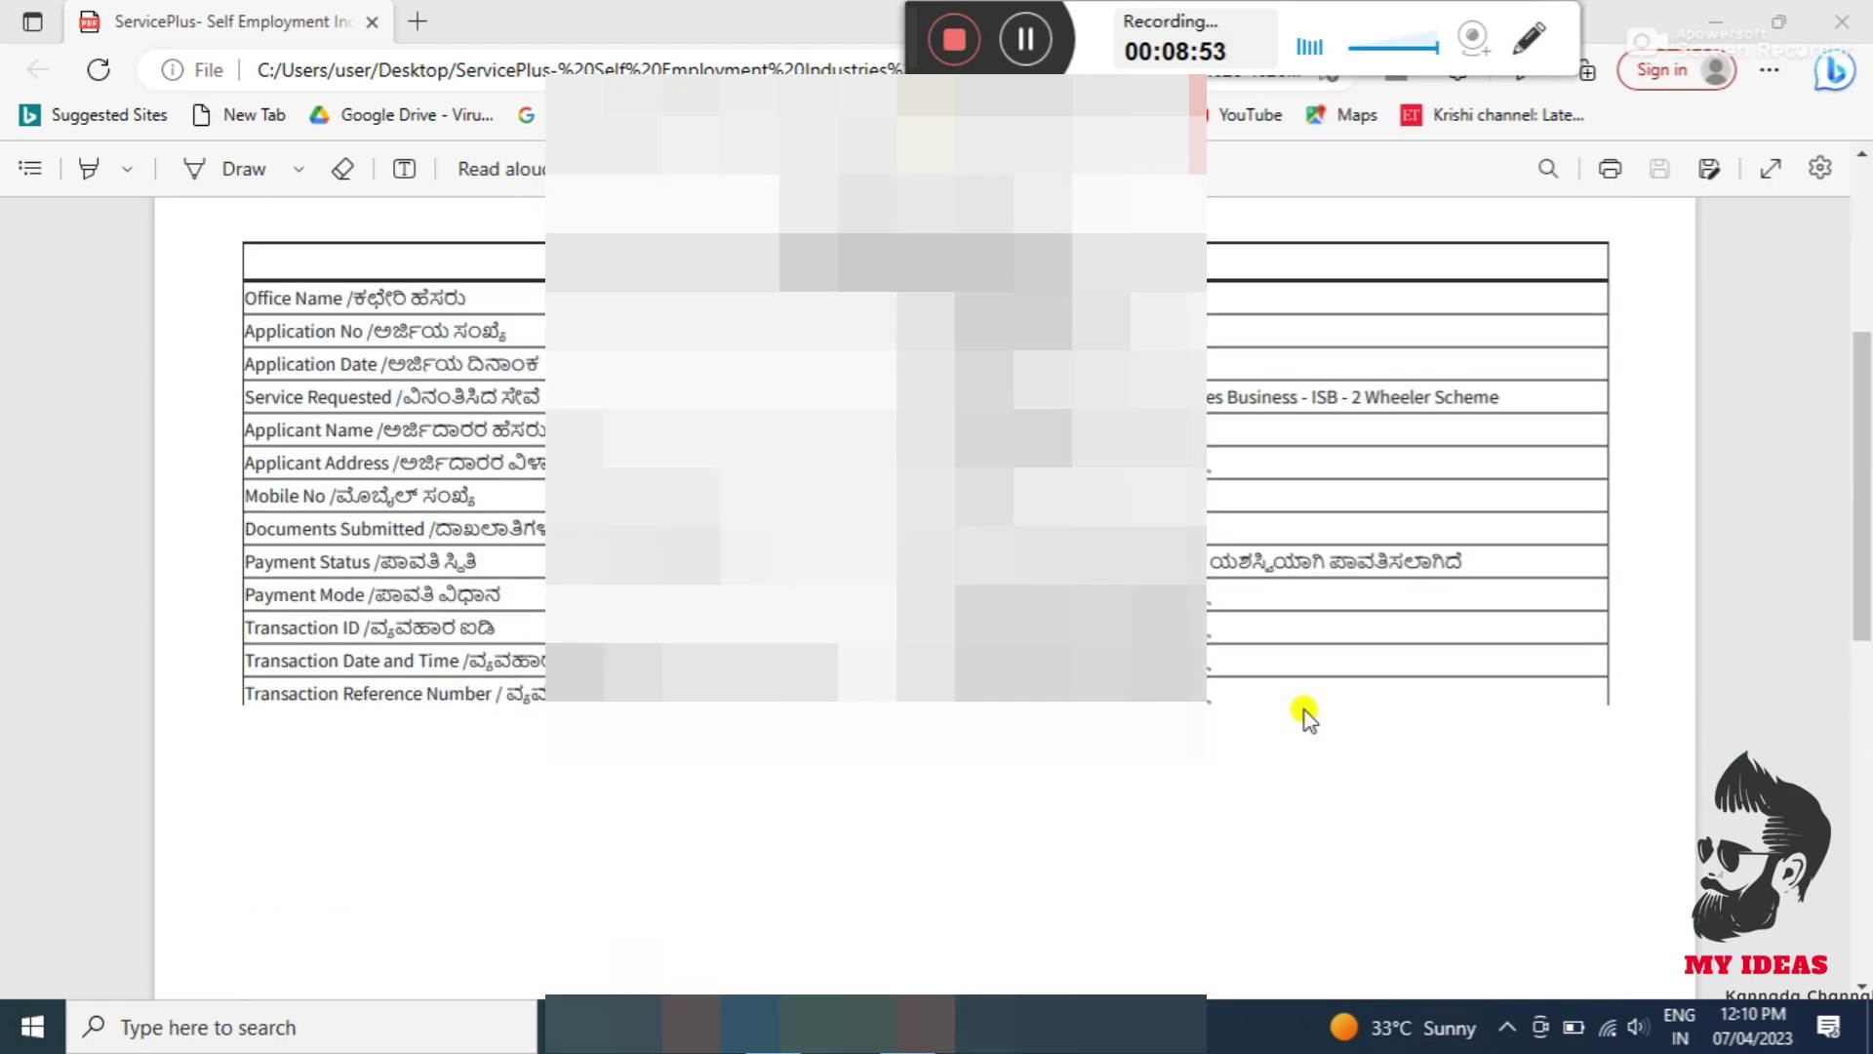
pyautogui.scroll(-1, 1302, 711)
pyautogui.scroll(-4, 1303, 710)
pyautogui.scroll(6, 1303, 711)
pyautogui.scroll(-7, 1297, 704)
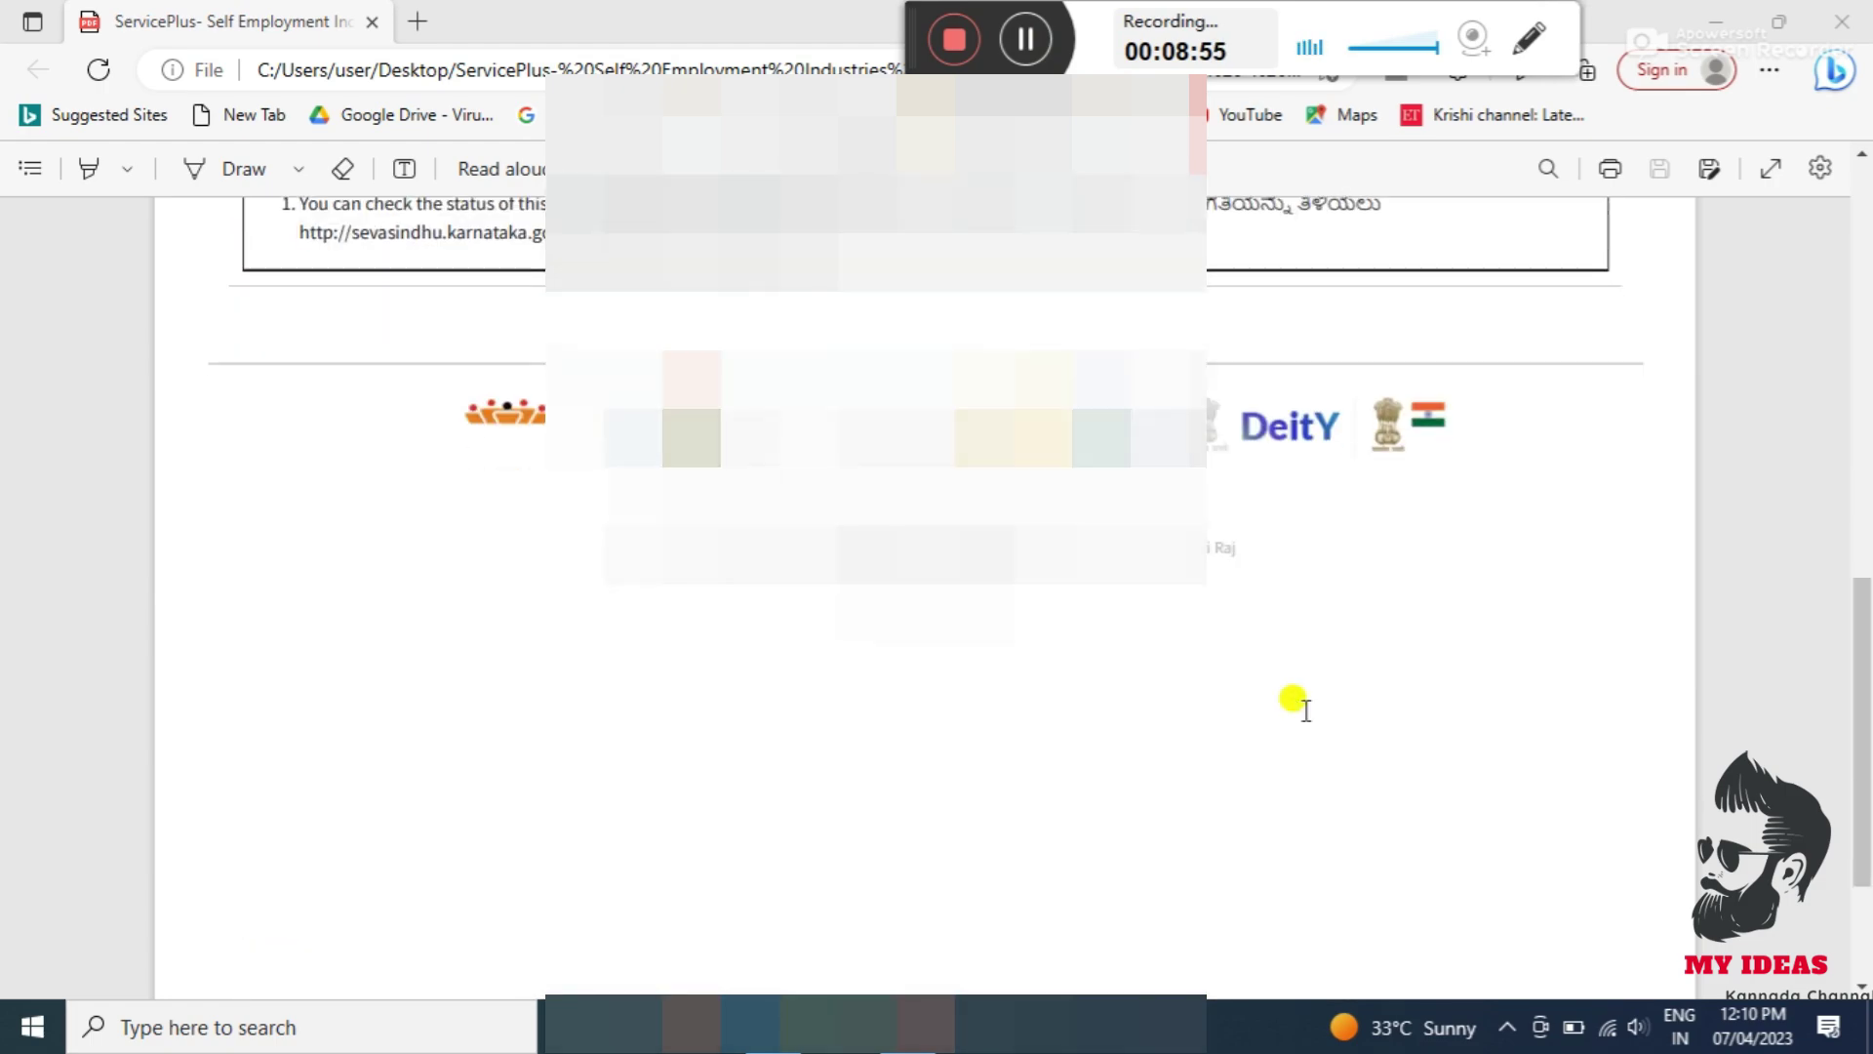
pyautogui.scroll(8, 1297, 703)
pyautogui.scroll(-7, 1297, 703)
pyautogui.scroll(7, 1301, 704)
pyautogui.scroll(-7, 1303, 707)
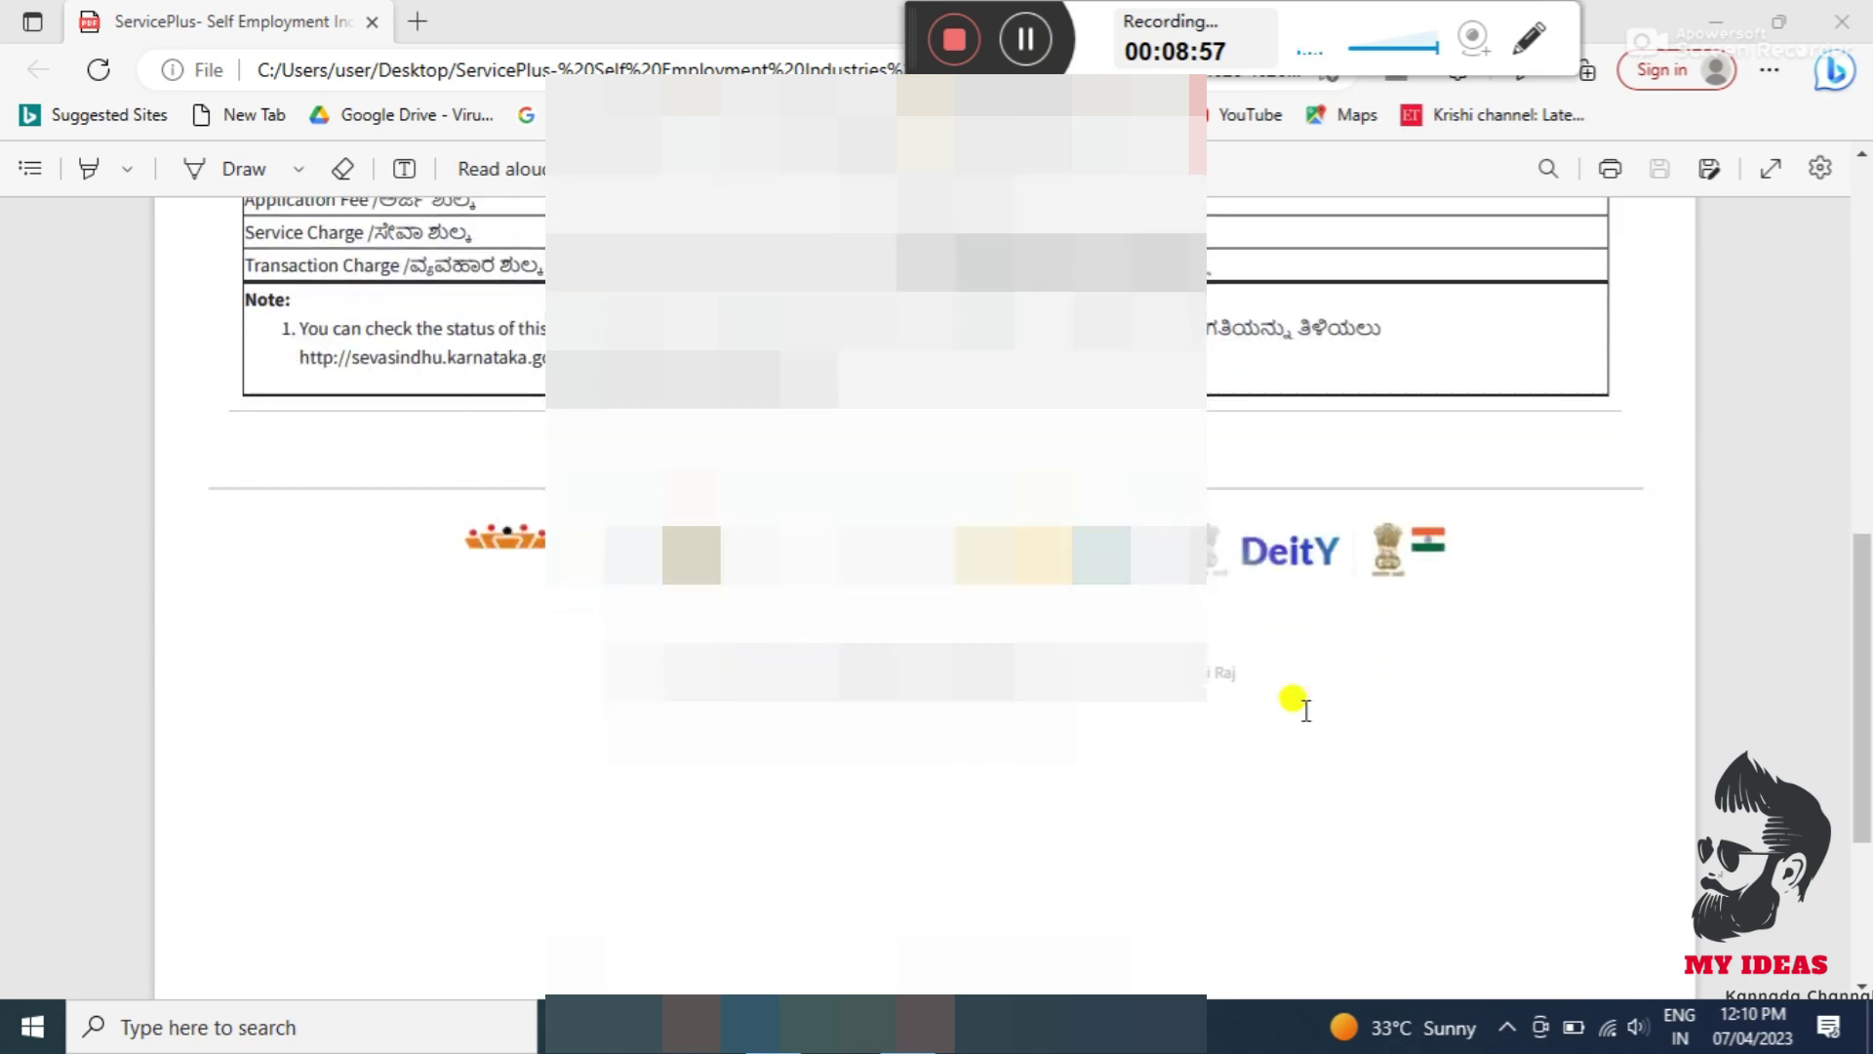
pyautogui.scroll(3, 1300, 706)
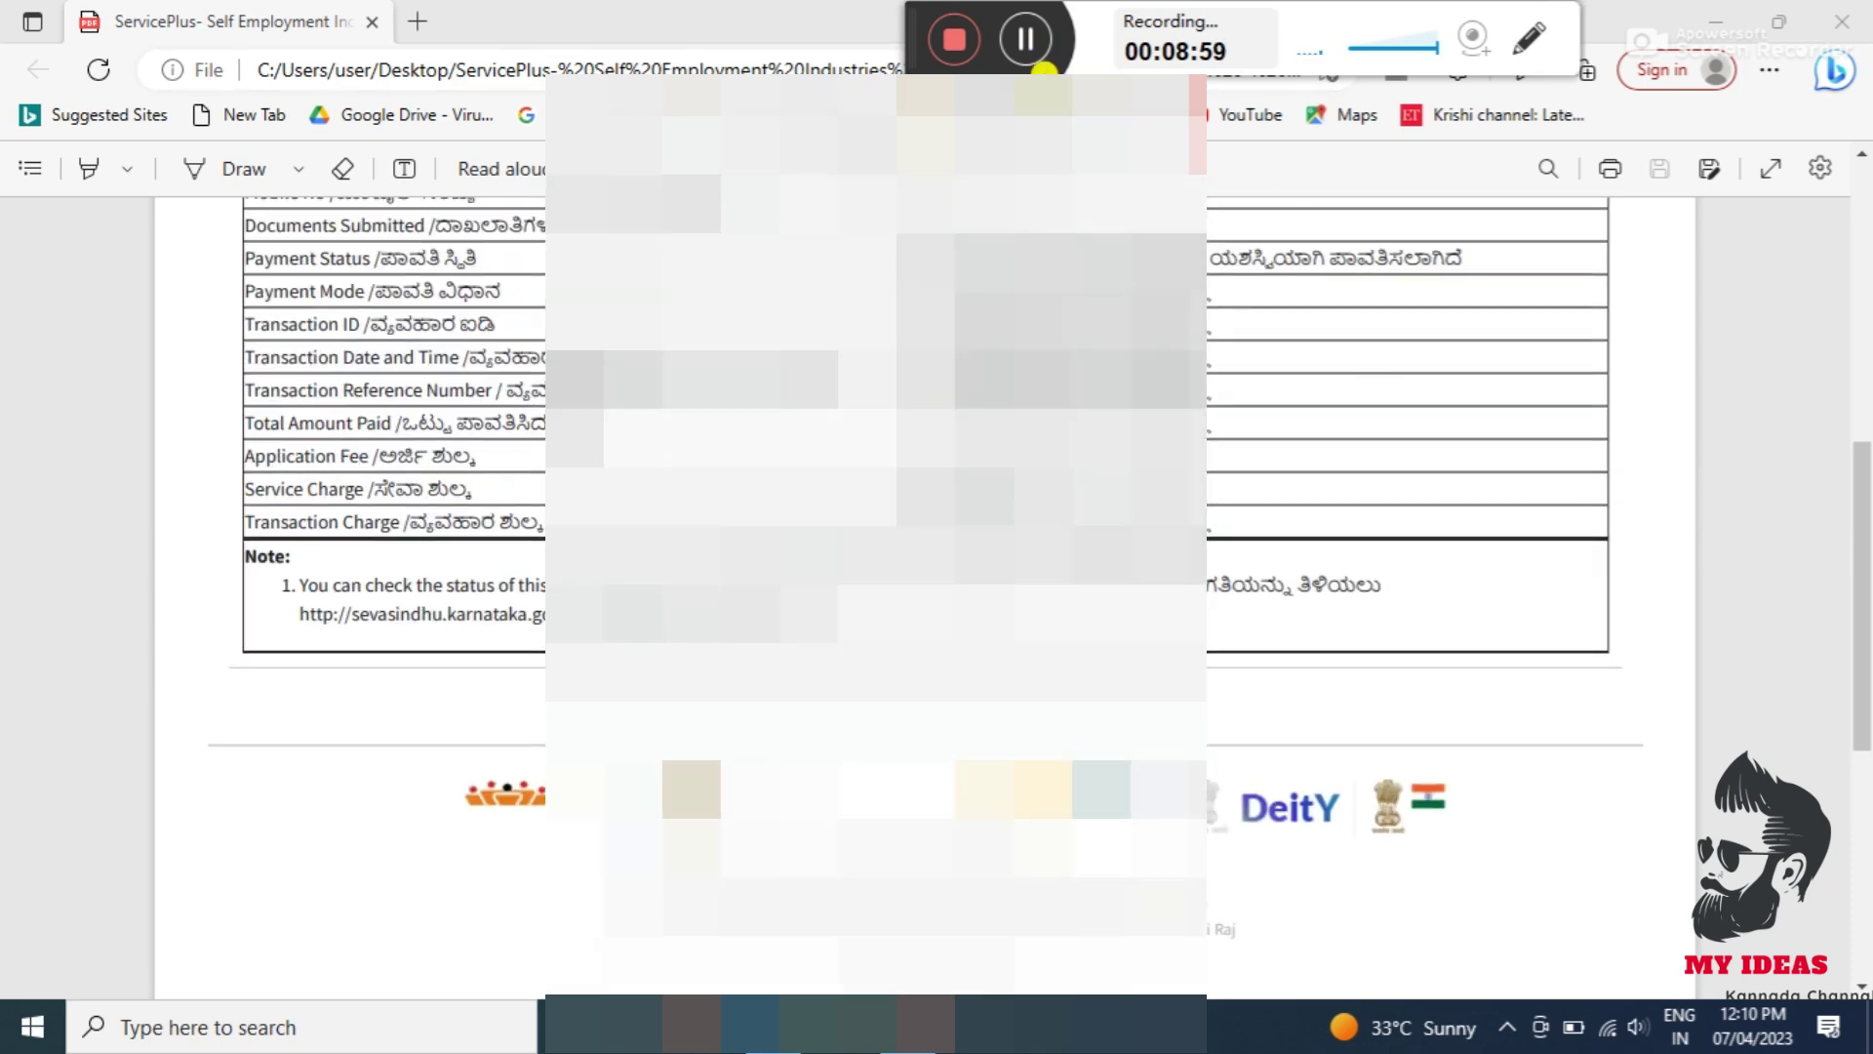
pyautogui.click(1020, 38)
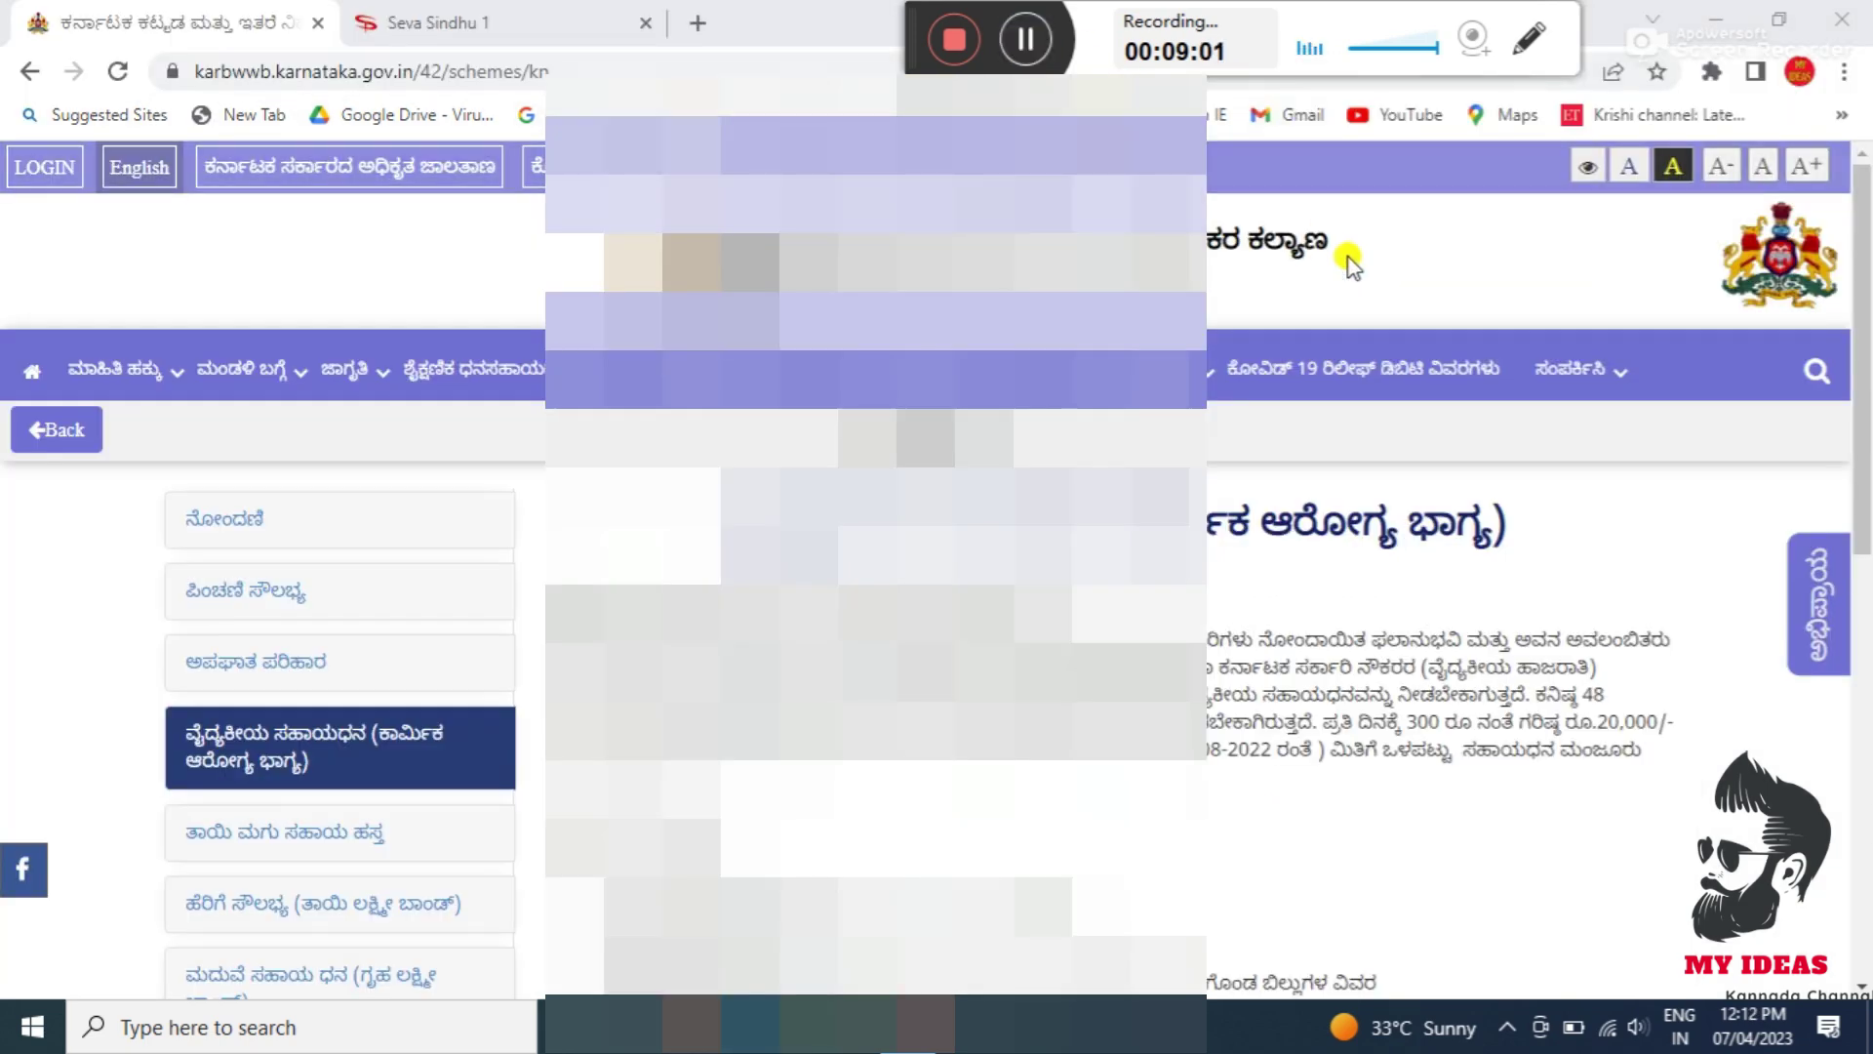